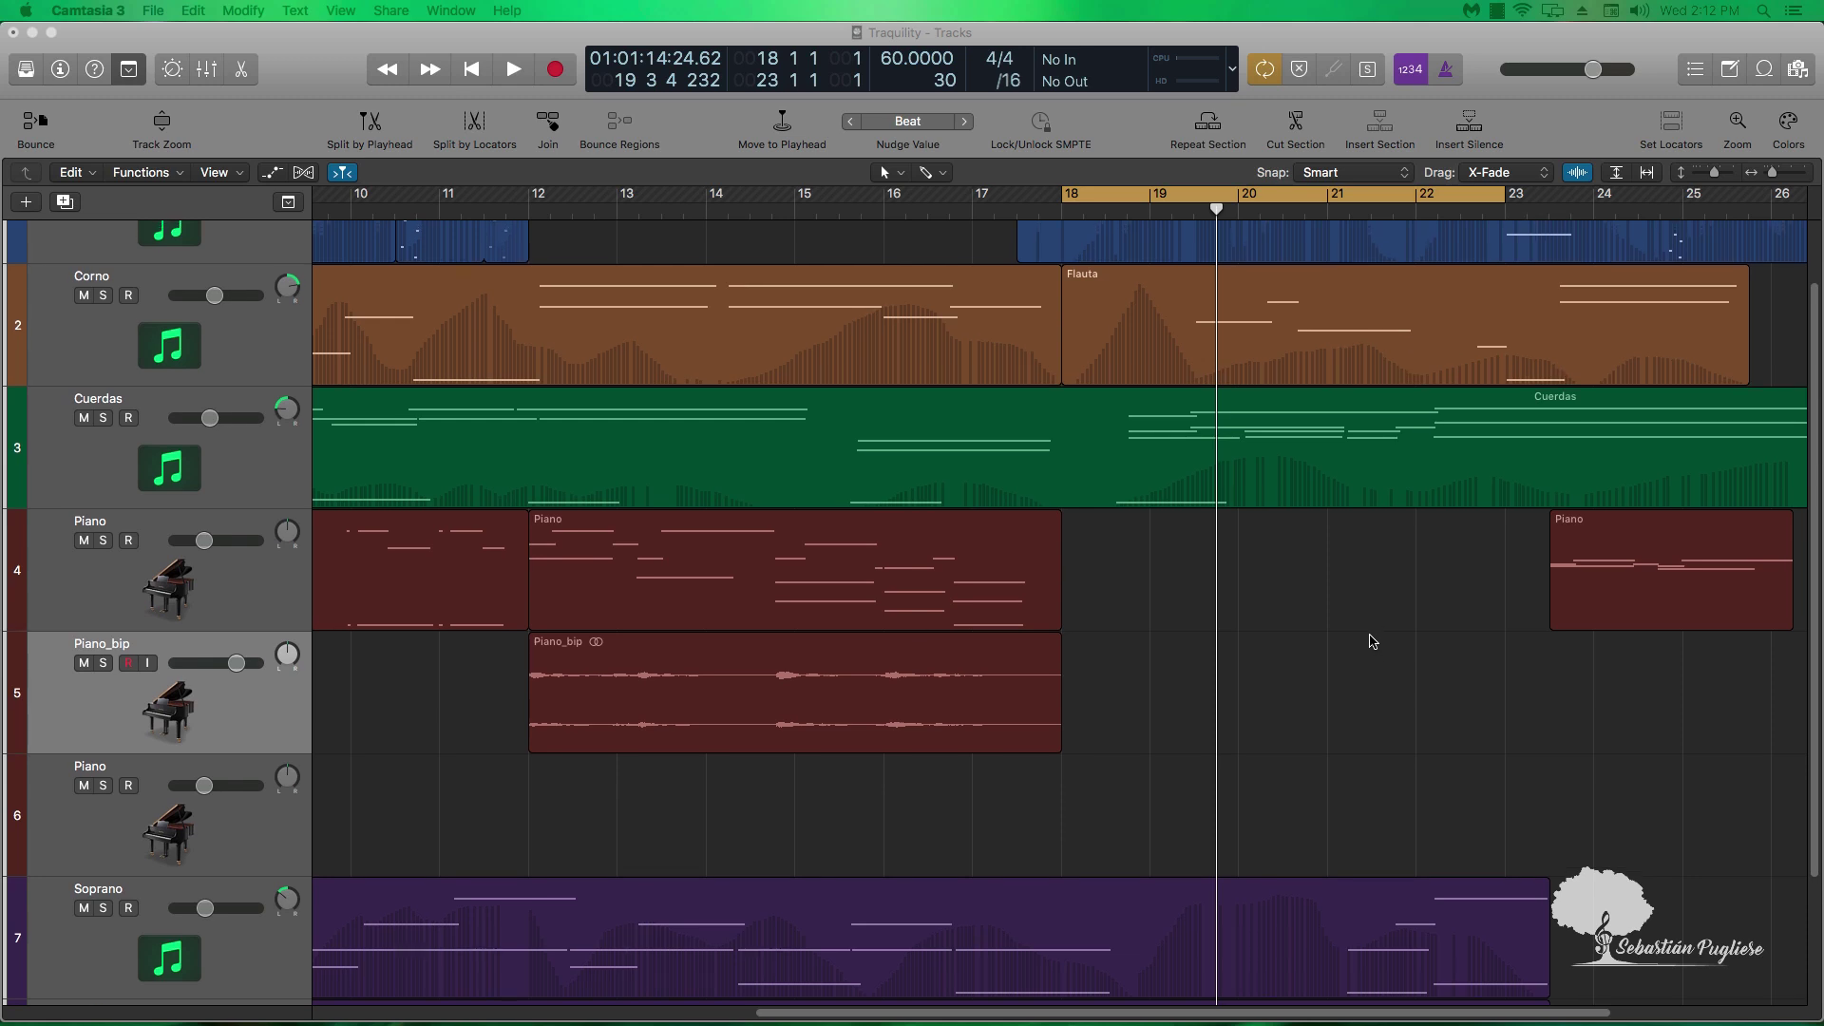
scroll(1371, 642, up, 2)
scroll(1371, 641, down, 1)
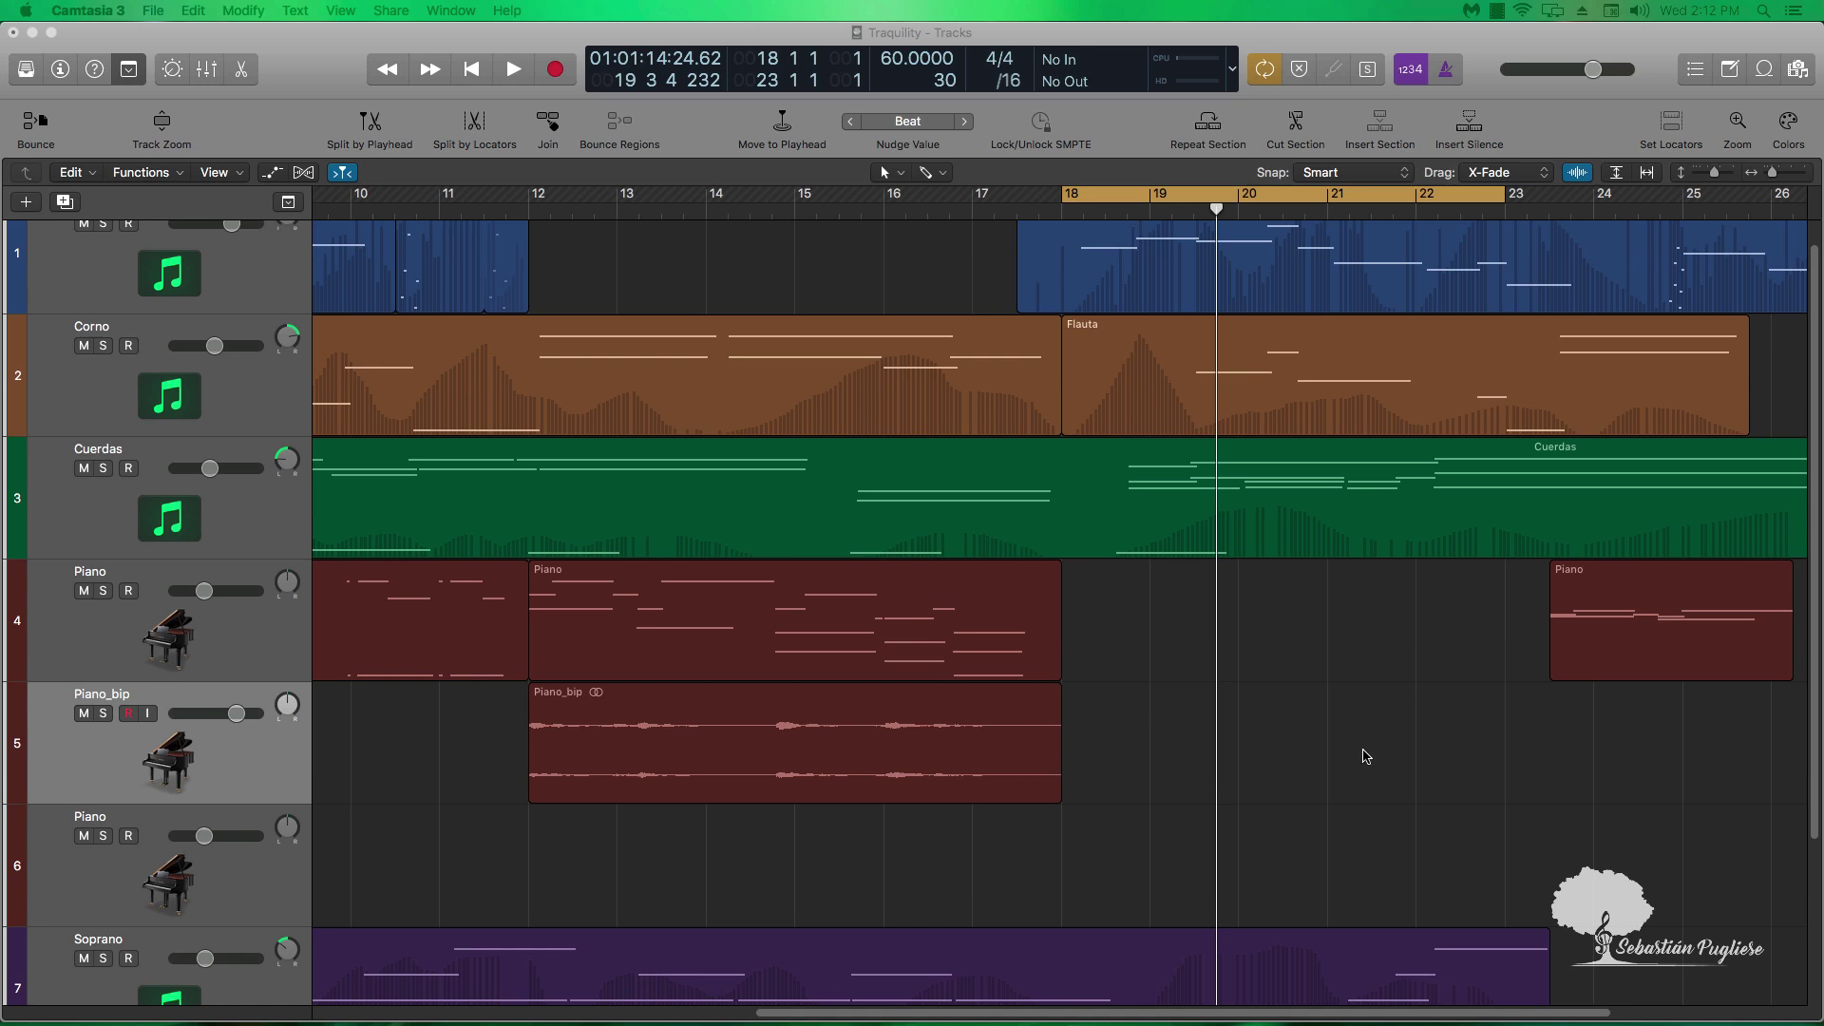
scroll(1322, 739, up, 1)
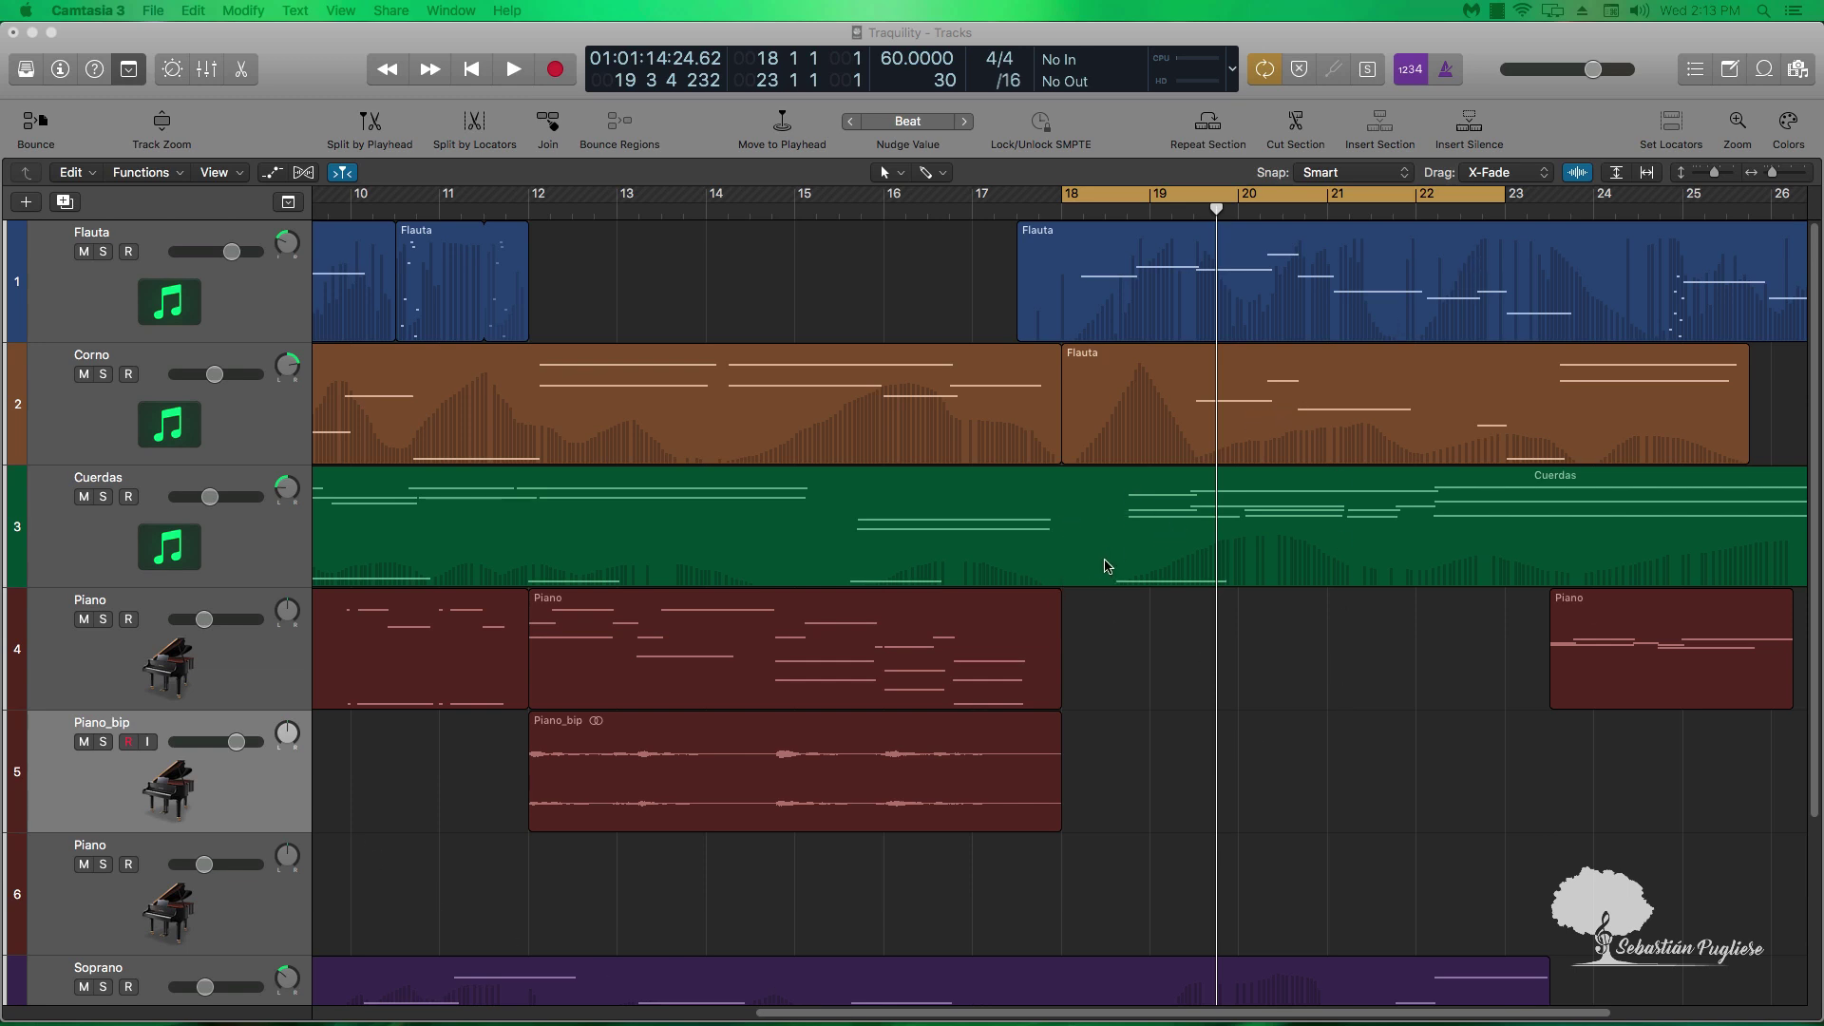
scroll(1111, 575, down, 2)
scroll(1111, 575, up, 2)
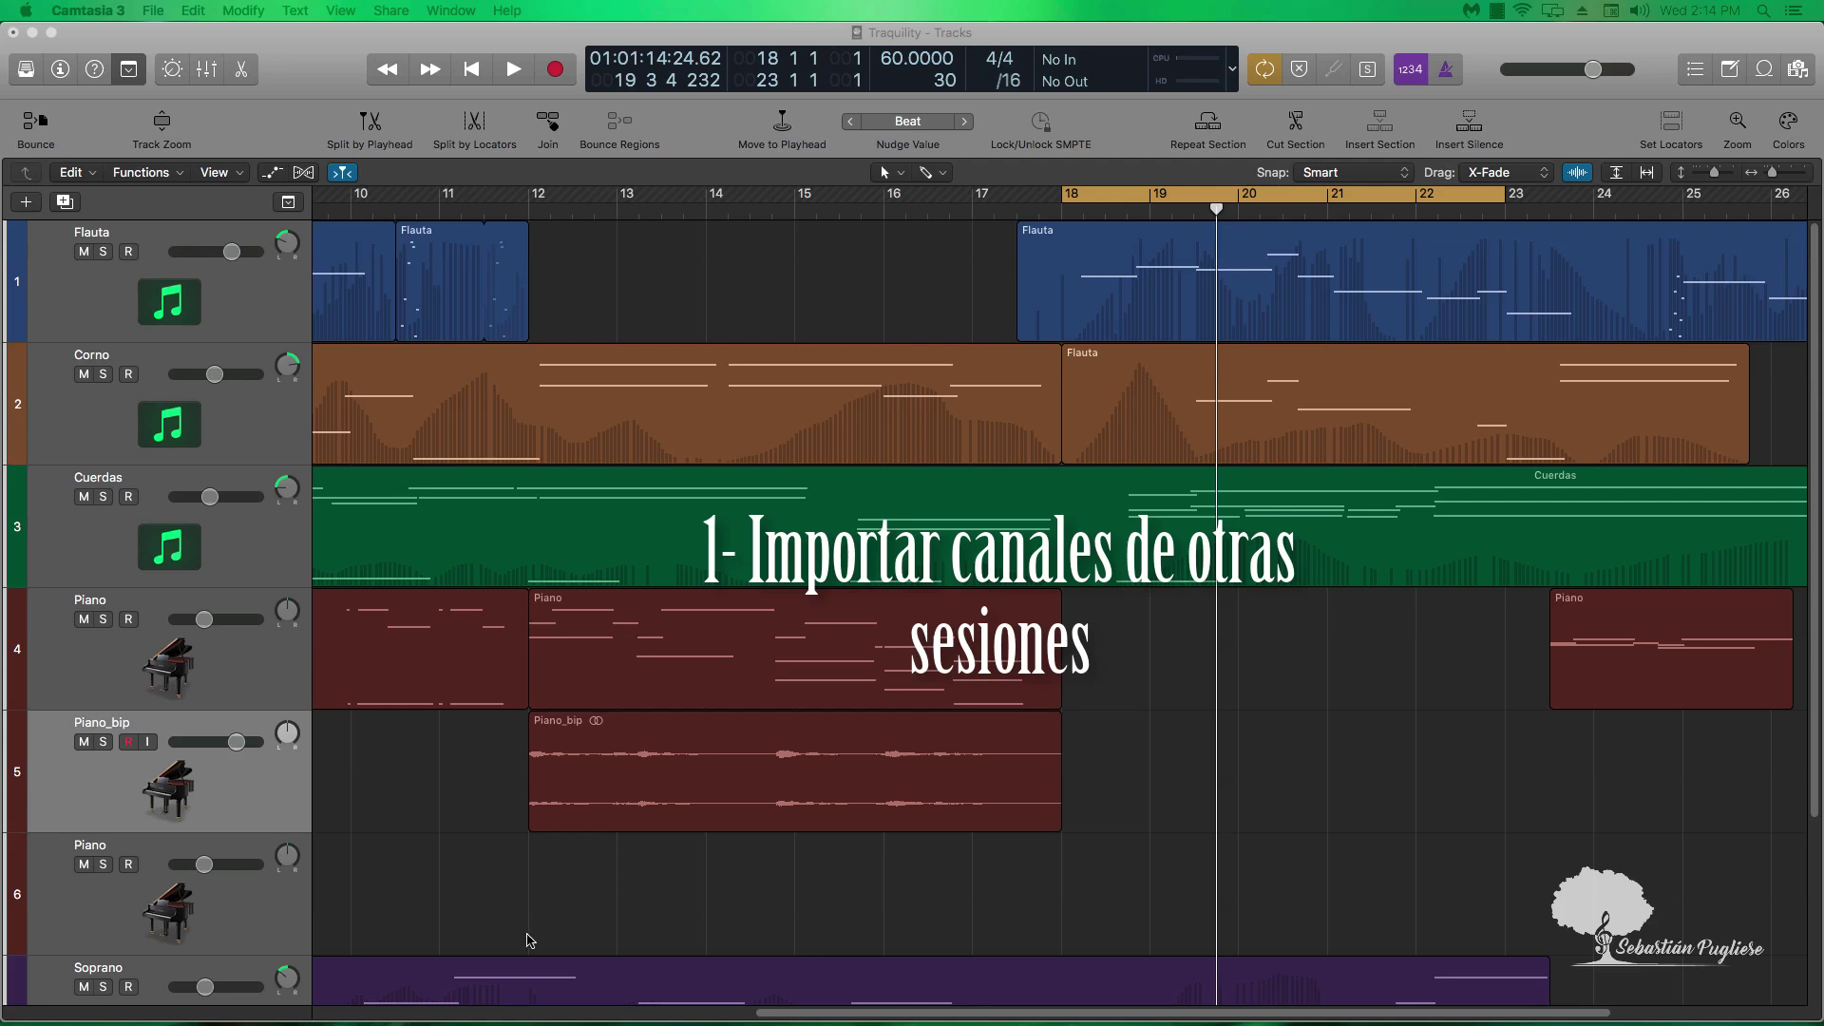
- Select the empty Piano track 6 and open the browser to its audio media list
click(324, 909)
scroll(1417, 697, down, 3)
scroll(1418, 697, down, 2)
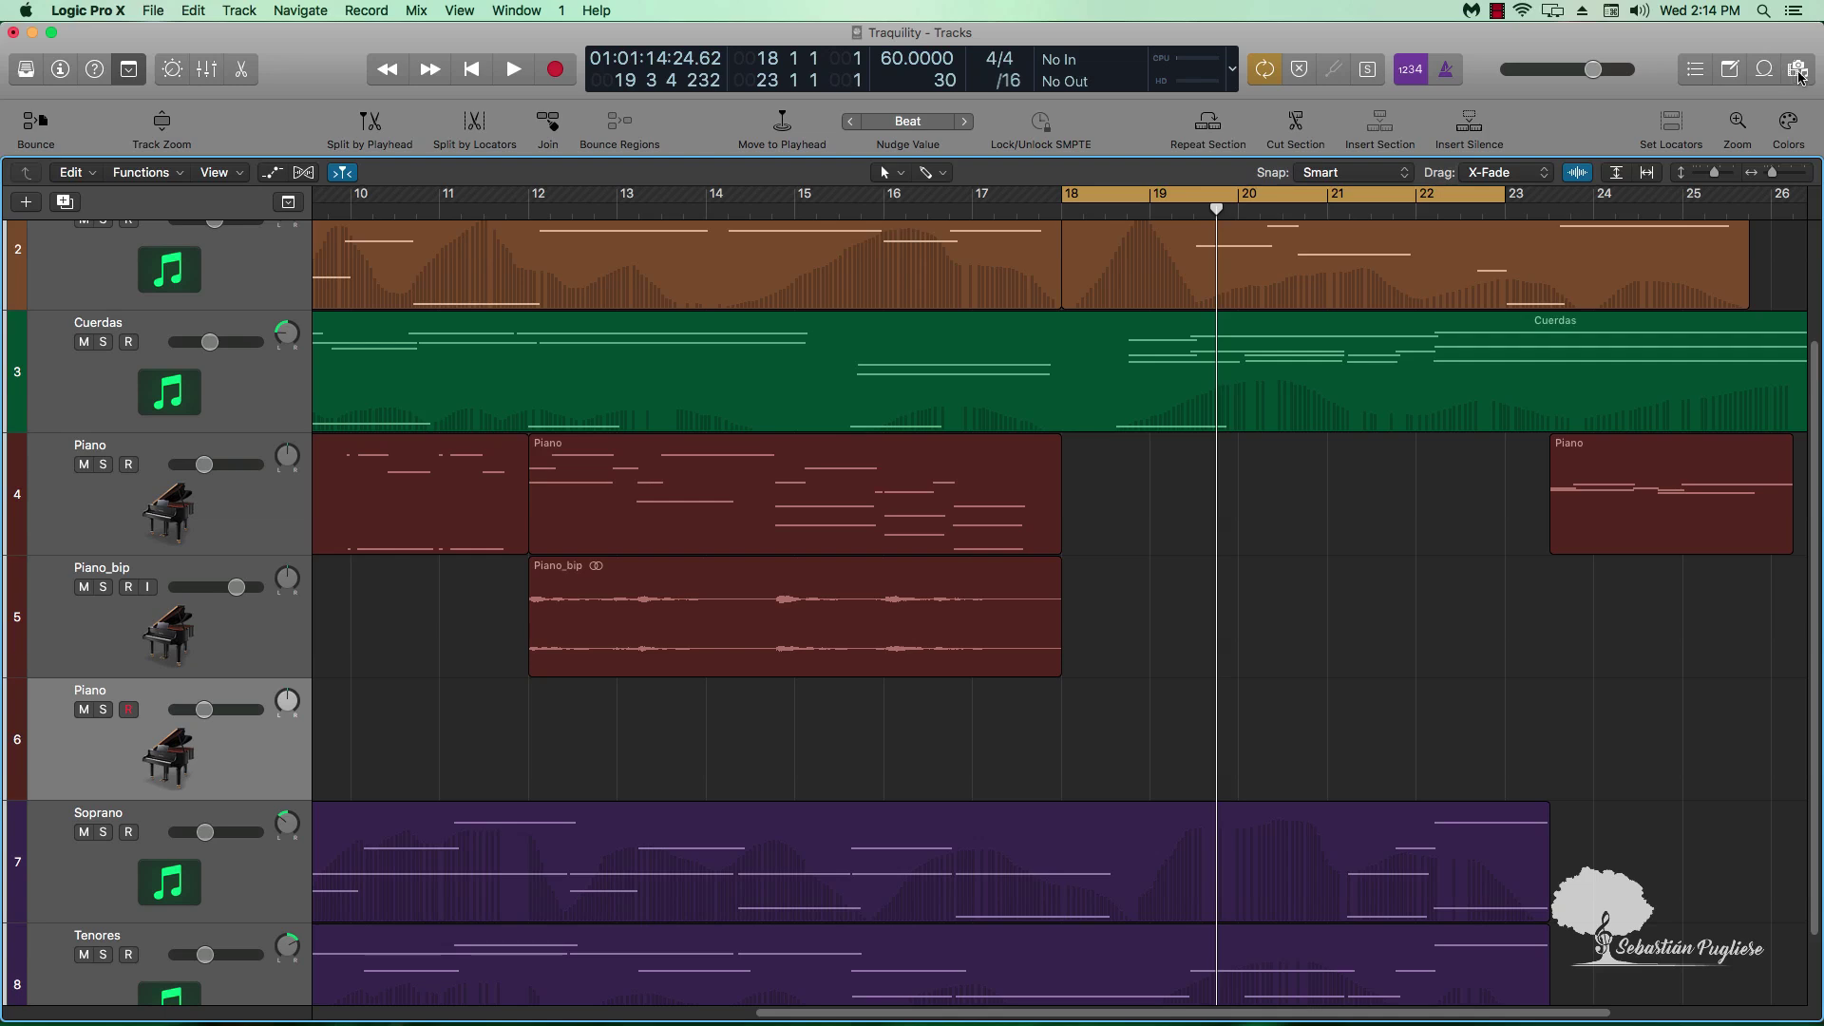
click(1795, 72)
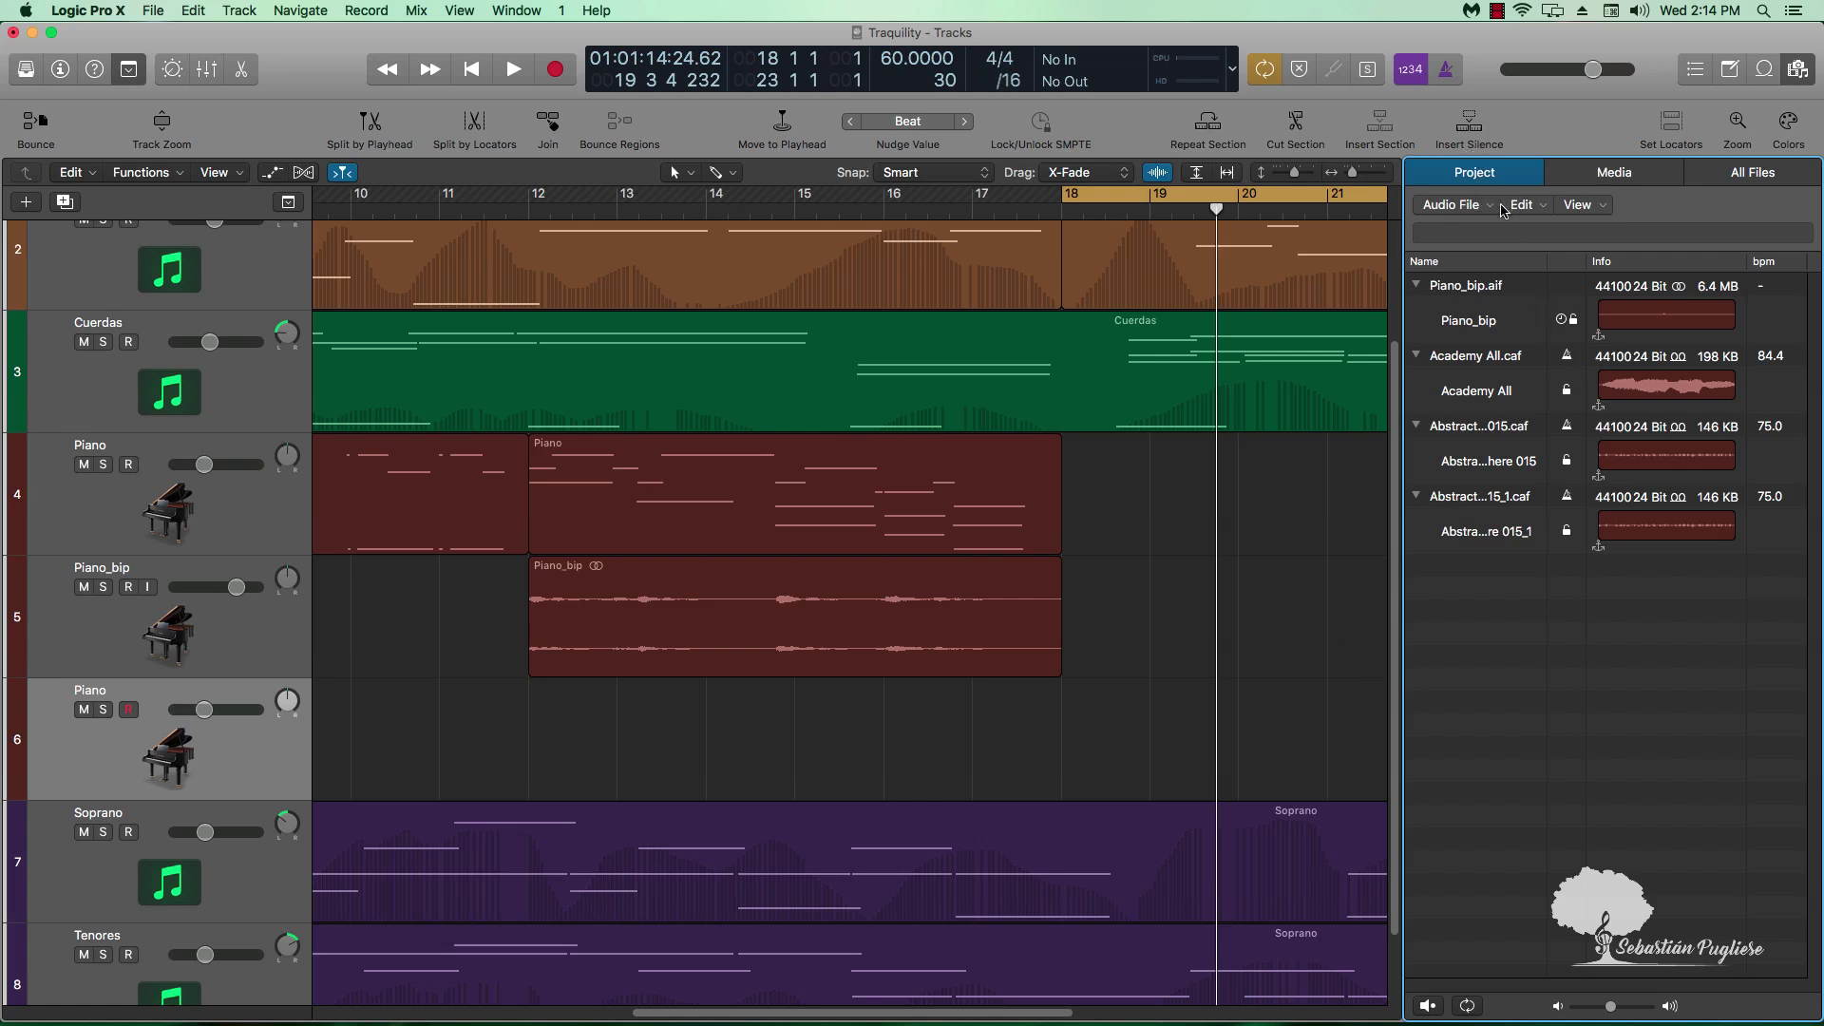
click(1600, 181)
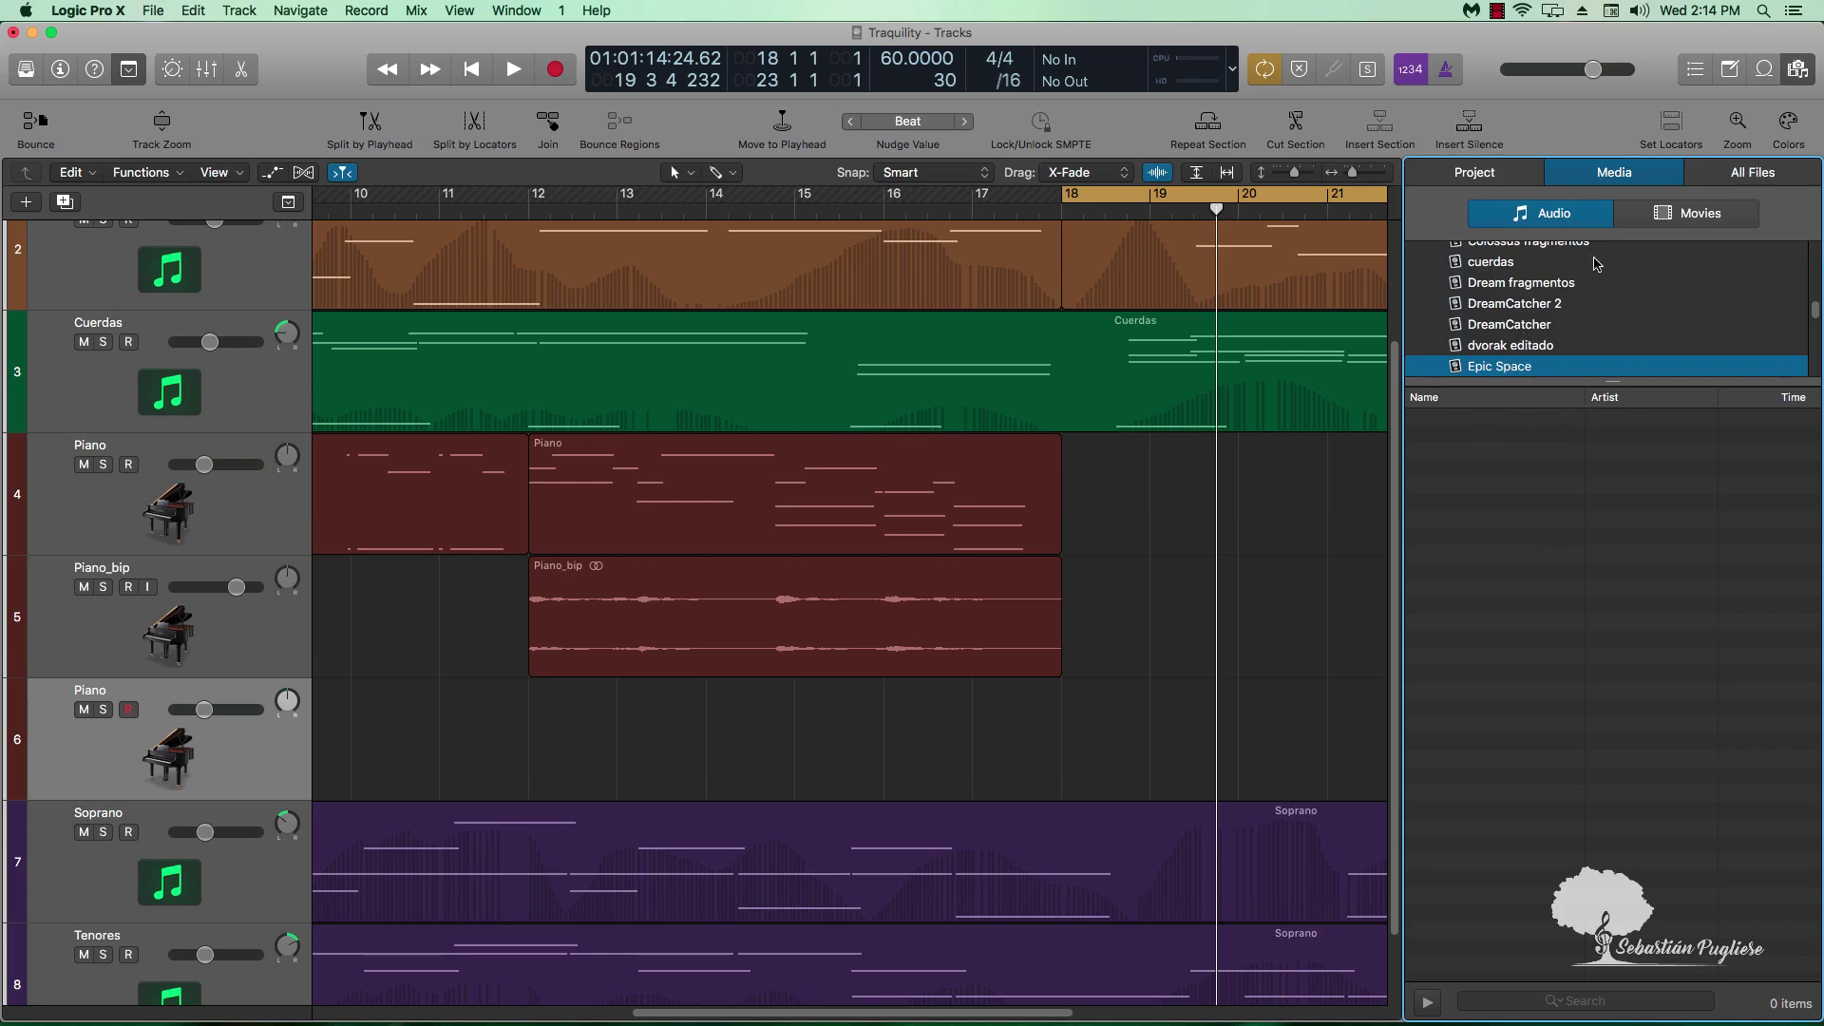
click(1668, 219)
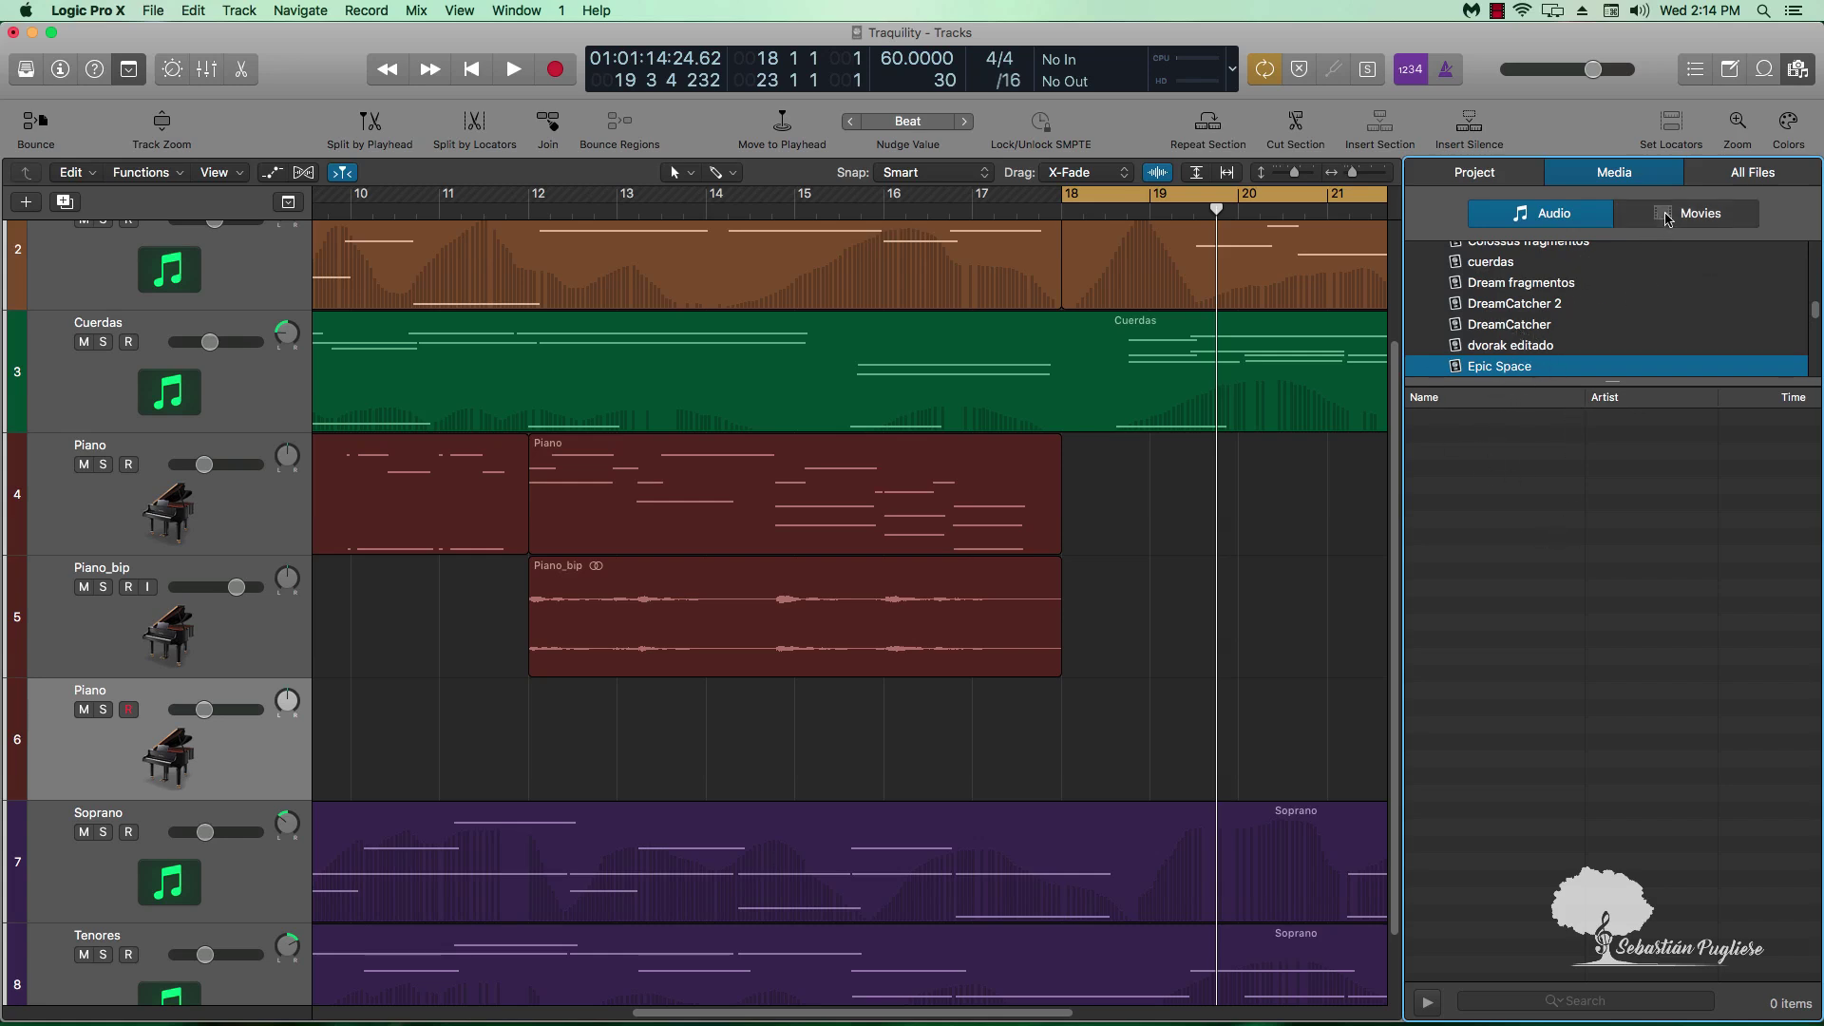
click(1558, 217)
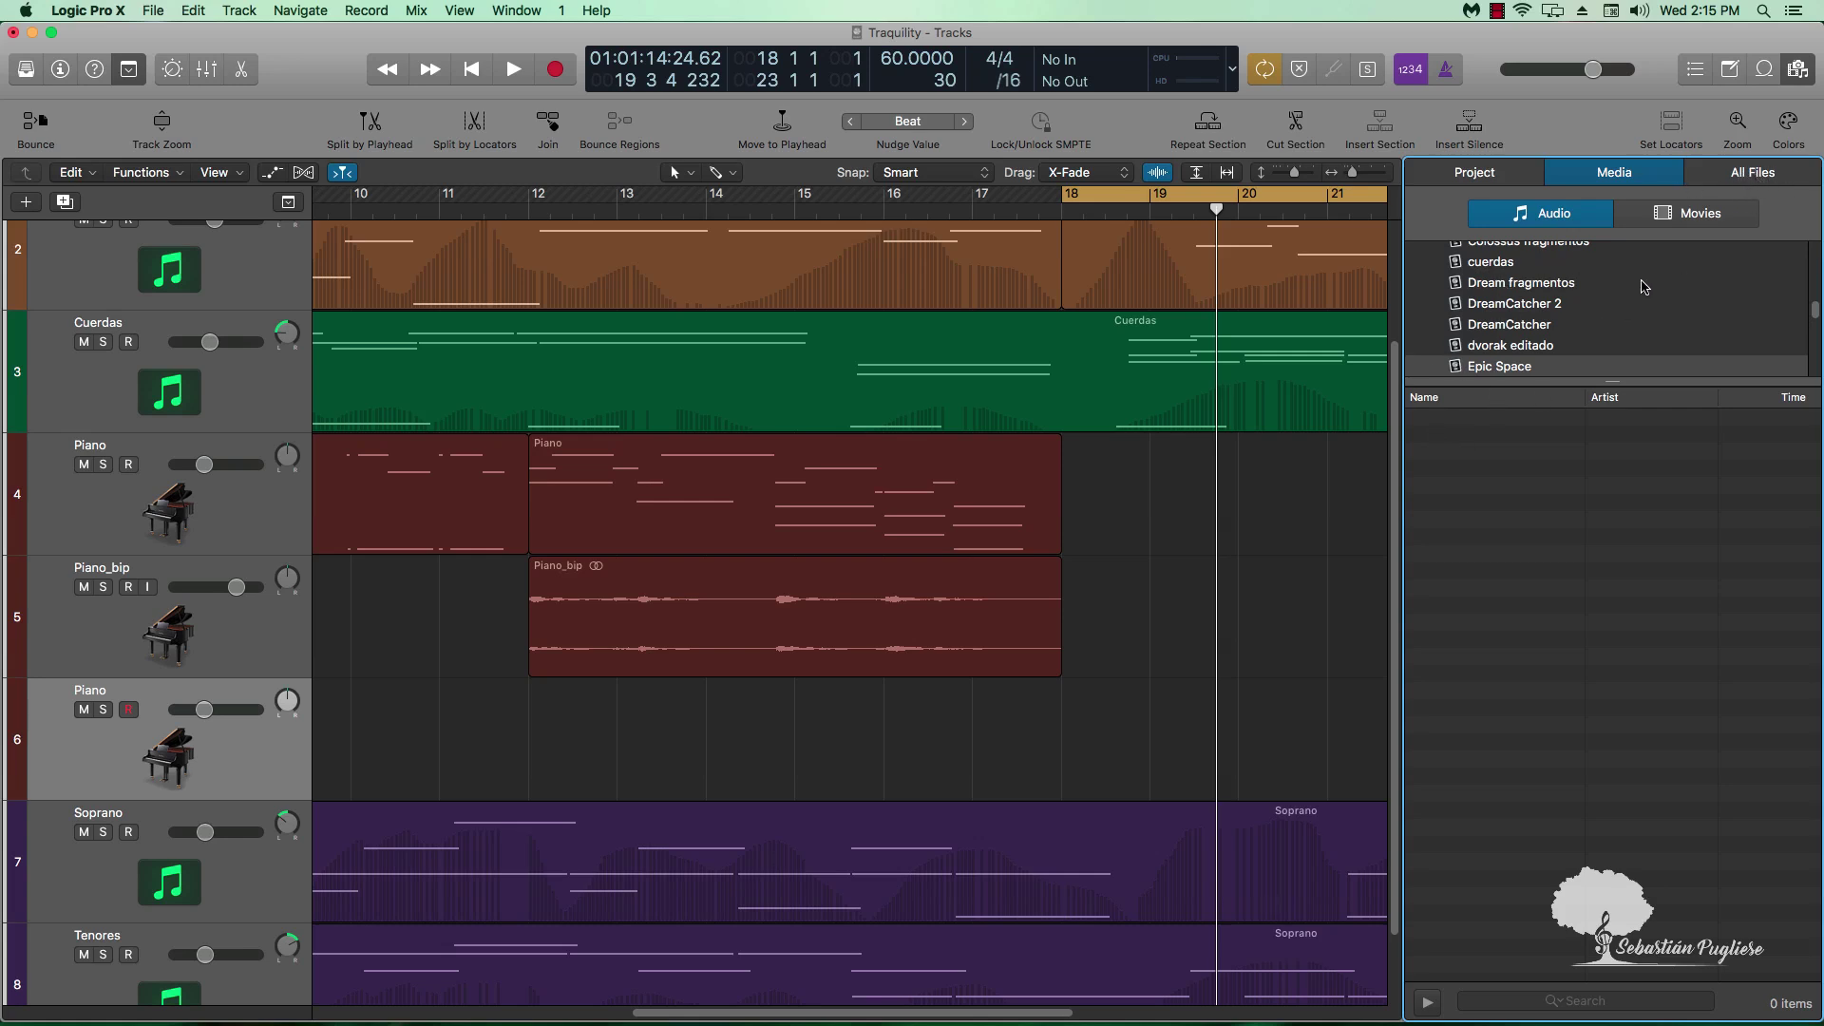
- Search all files for "dream" and open the track list of the DreamCatcher project
click(1748, 171)
click(1559, 282)
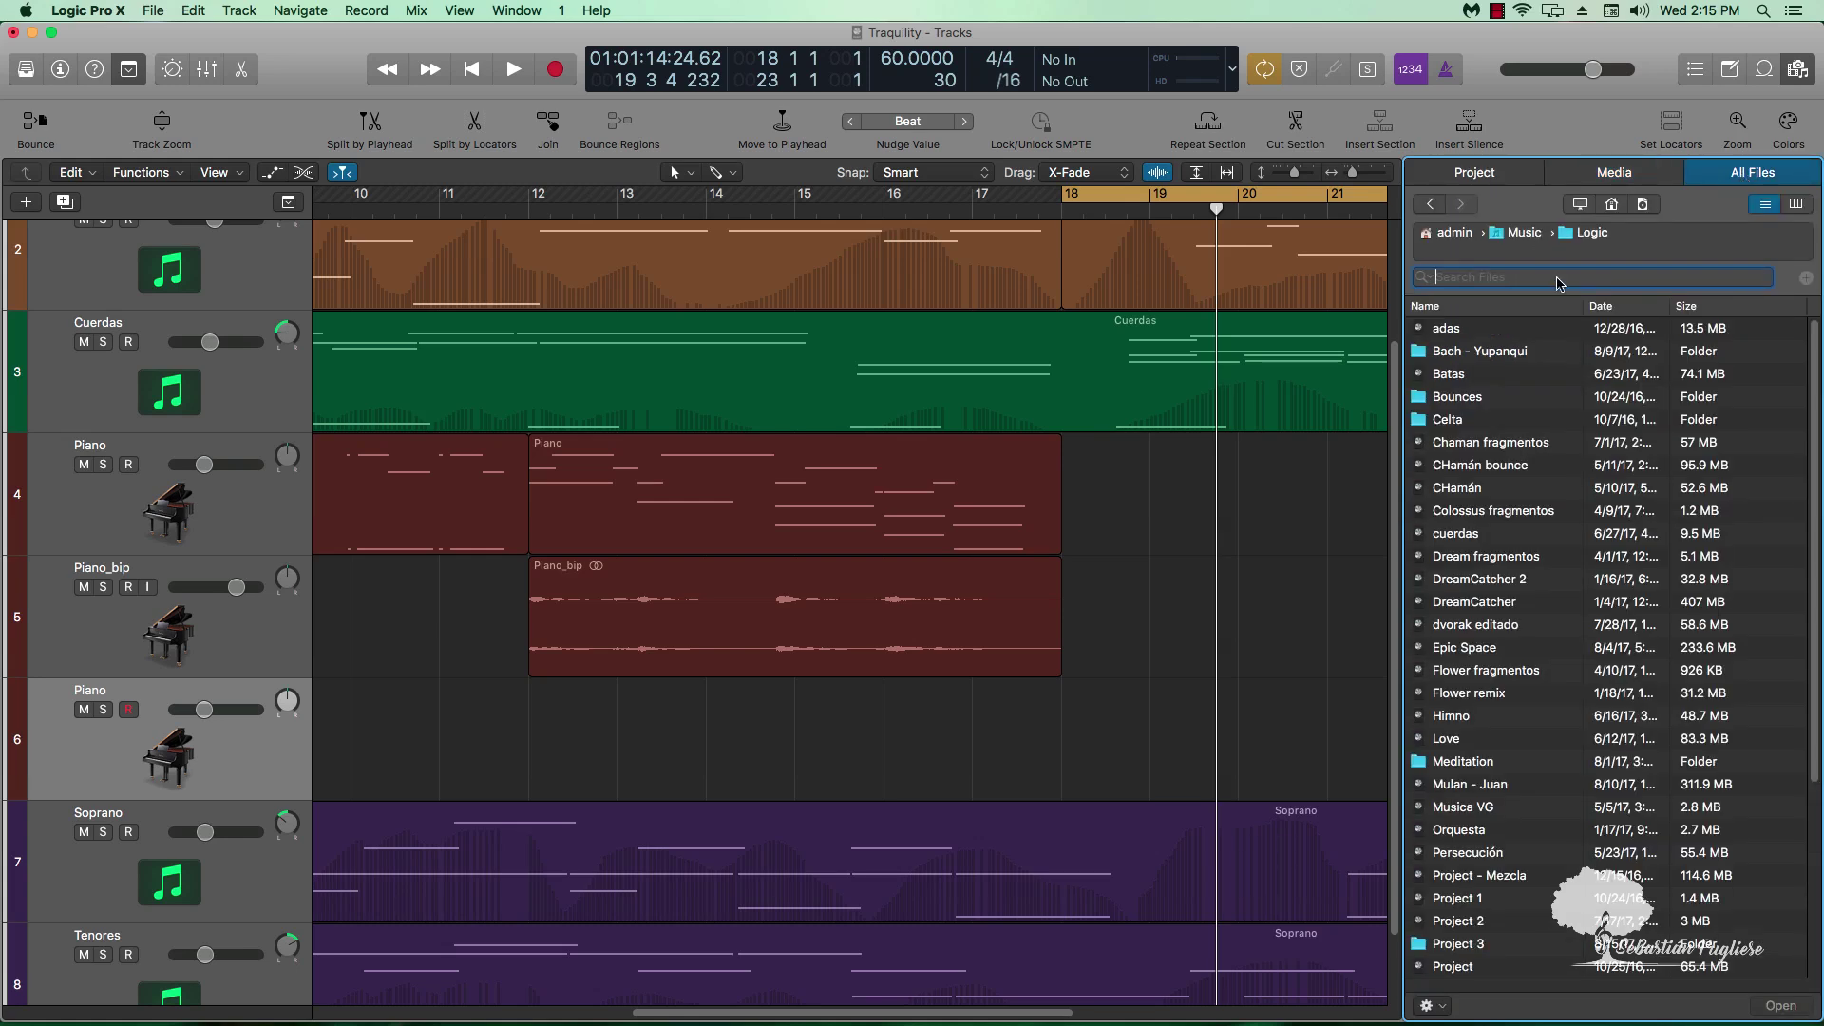
text(drea)
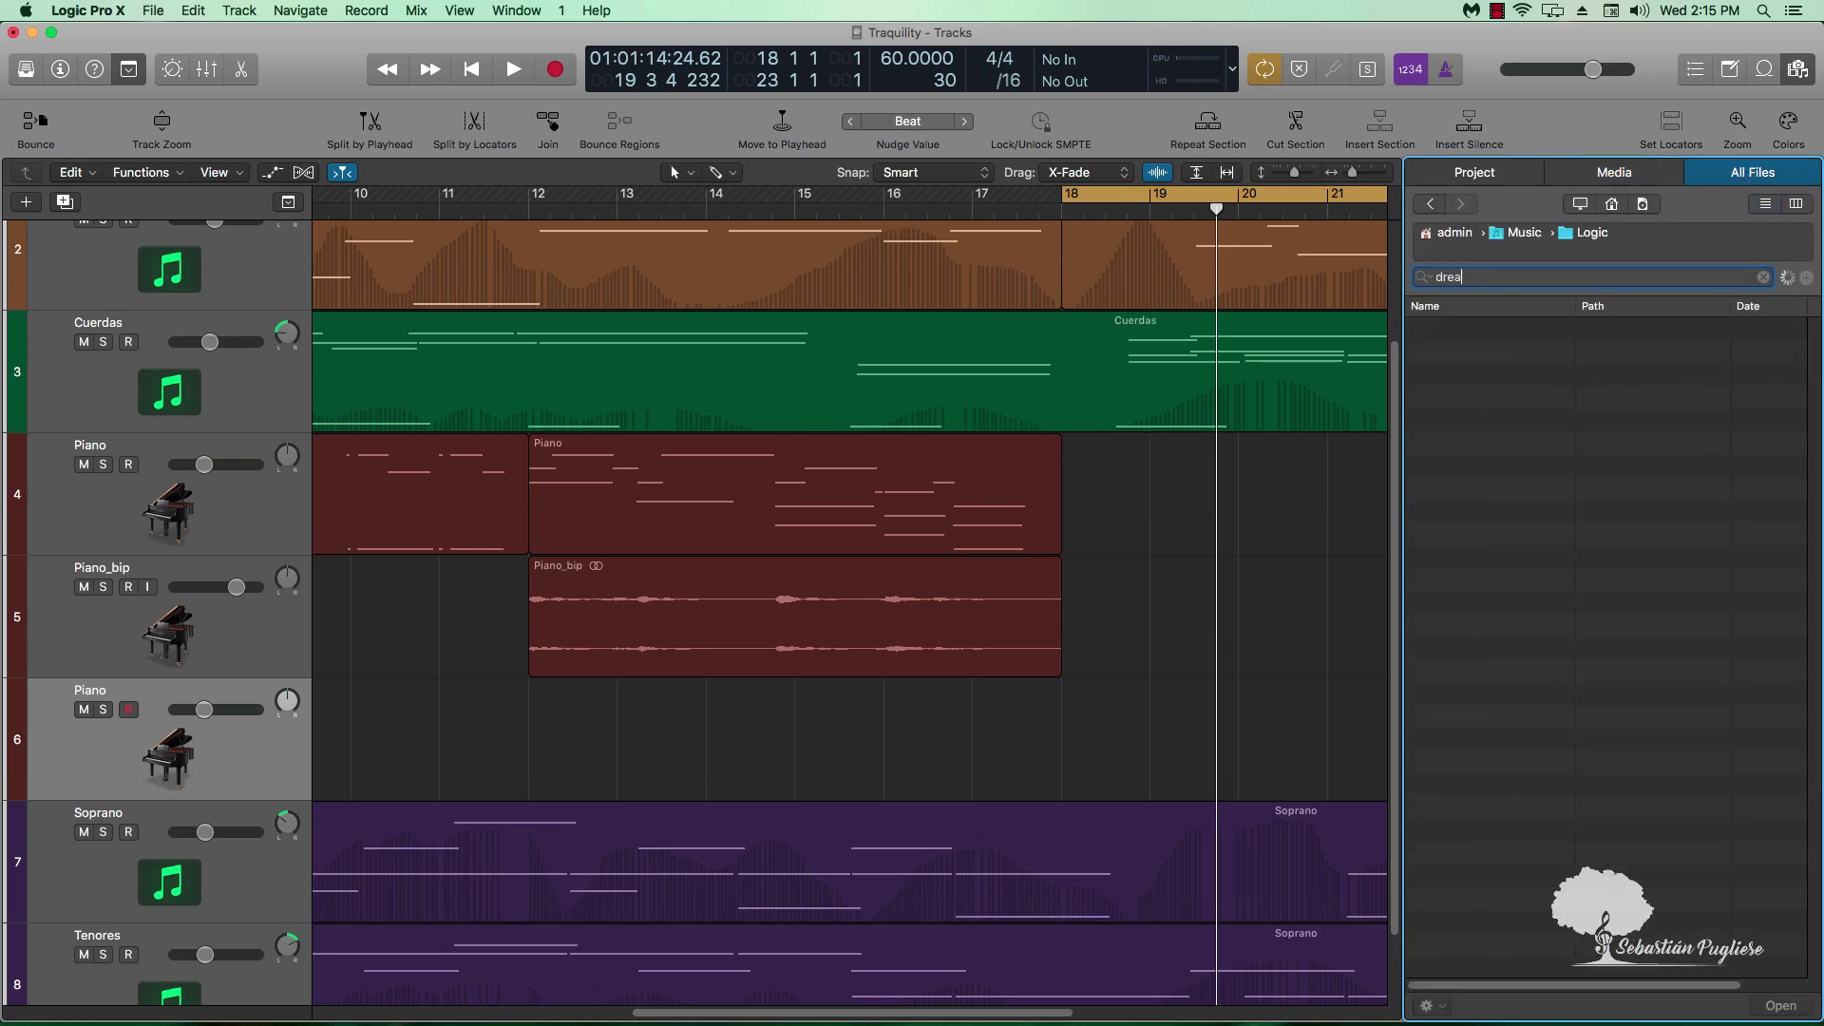
text(m)
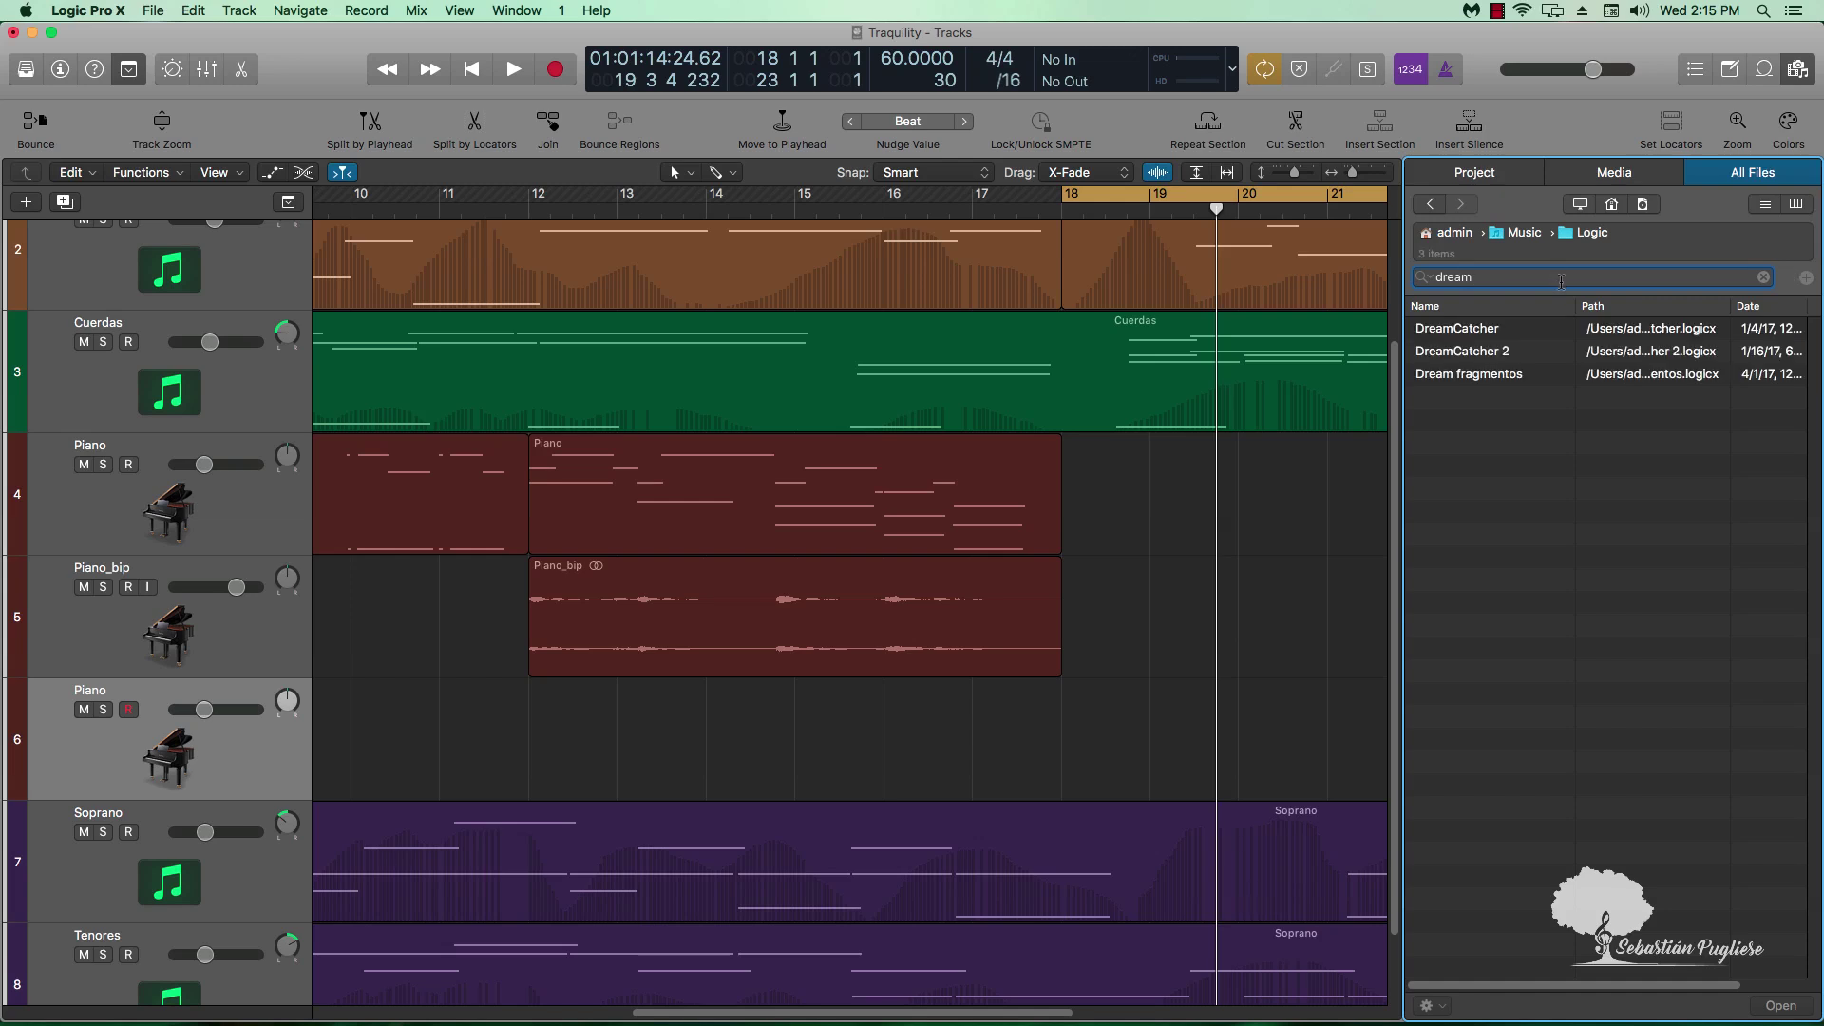
double_click(1482, 328)
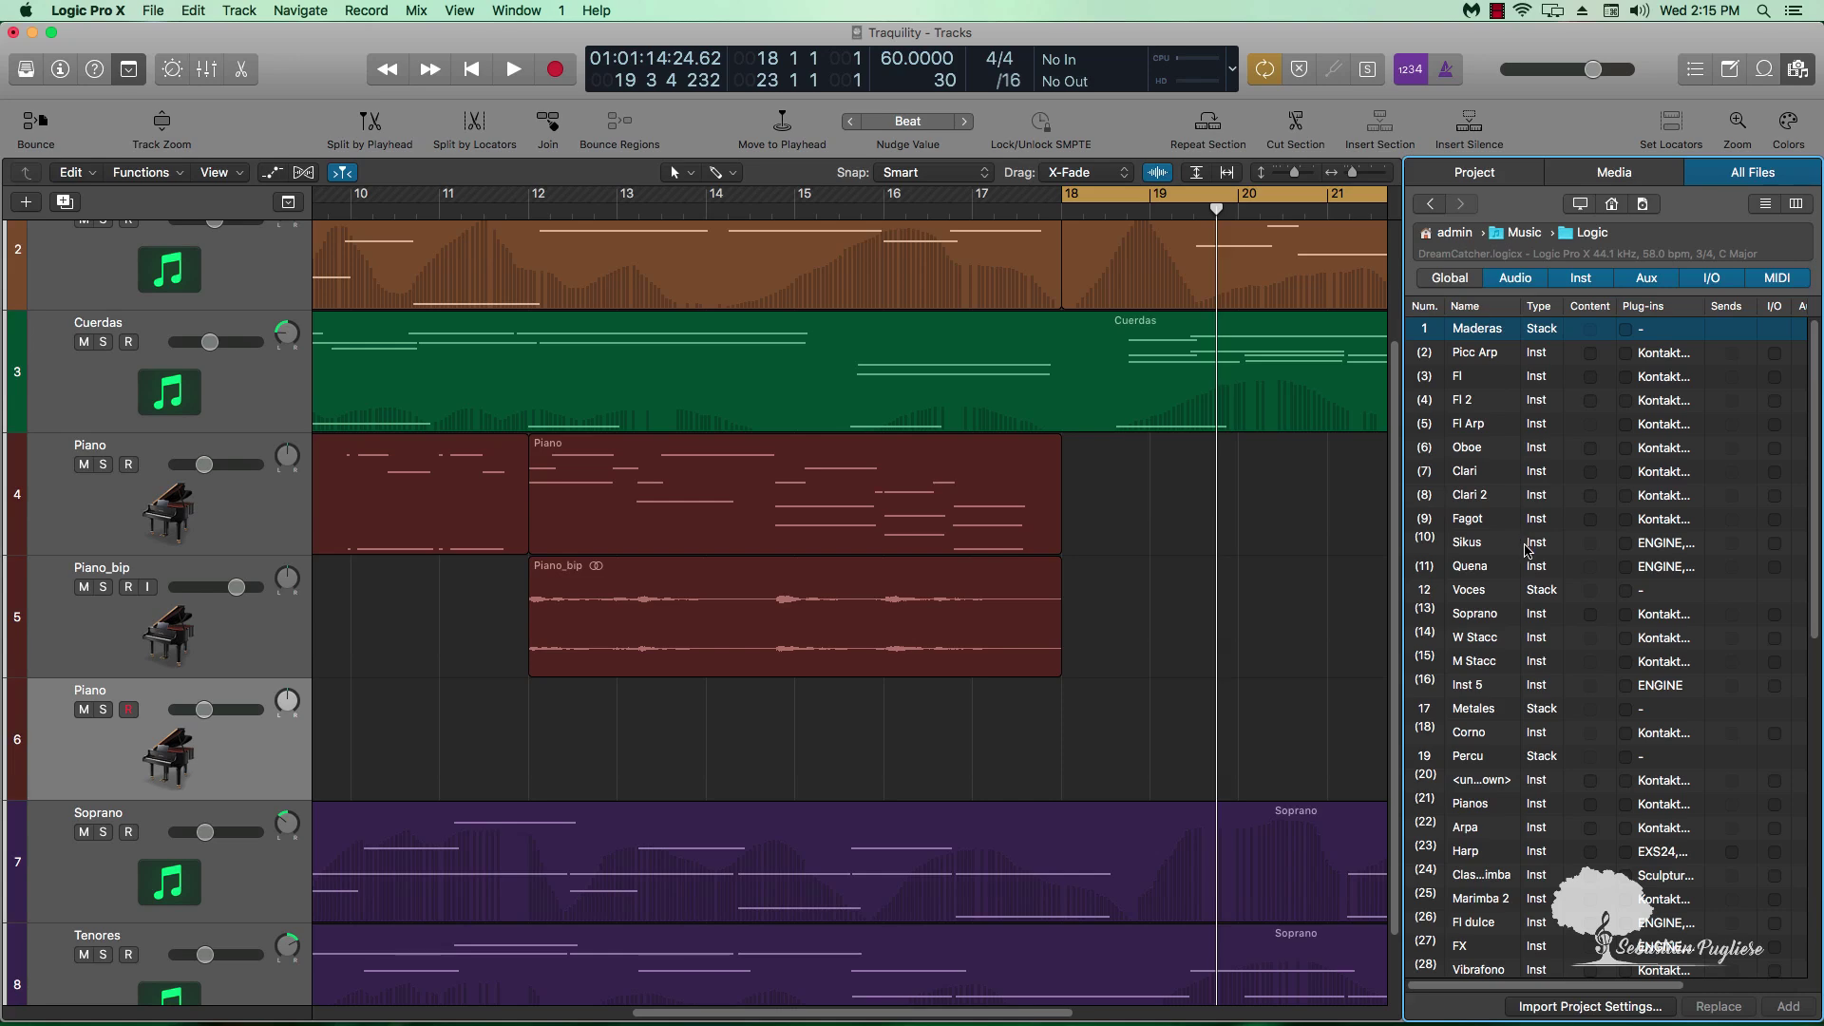
- Import the Clari instrument track from DreamCatcher into the current project, including its content and plug-ins
scroll(1527, 549, down, 8)
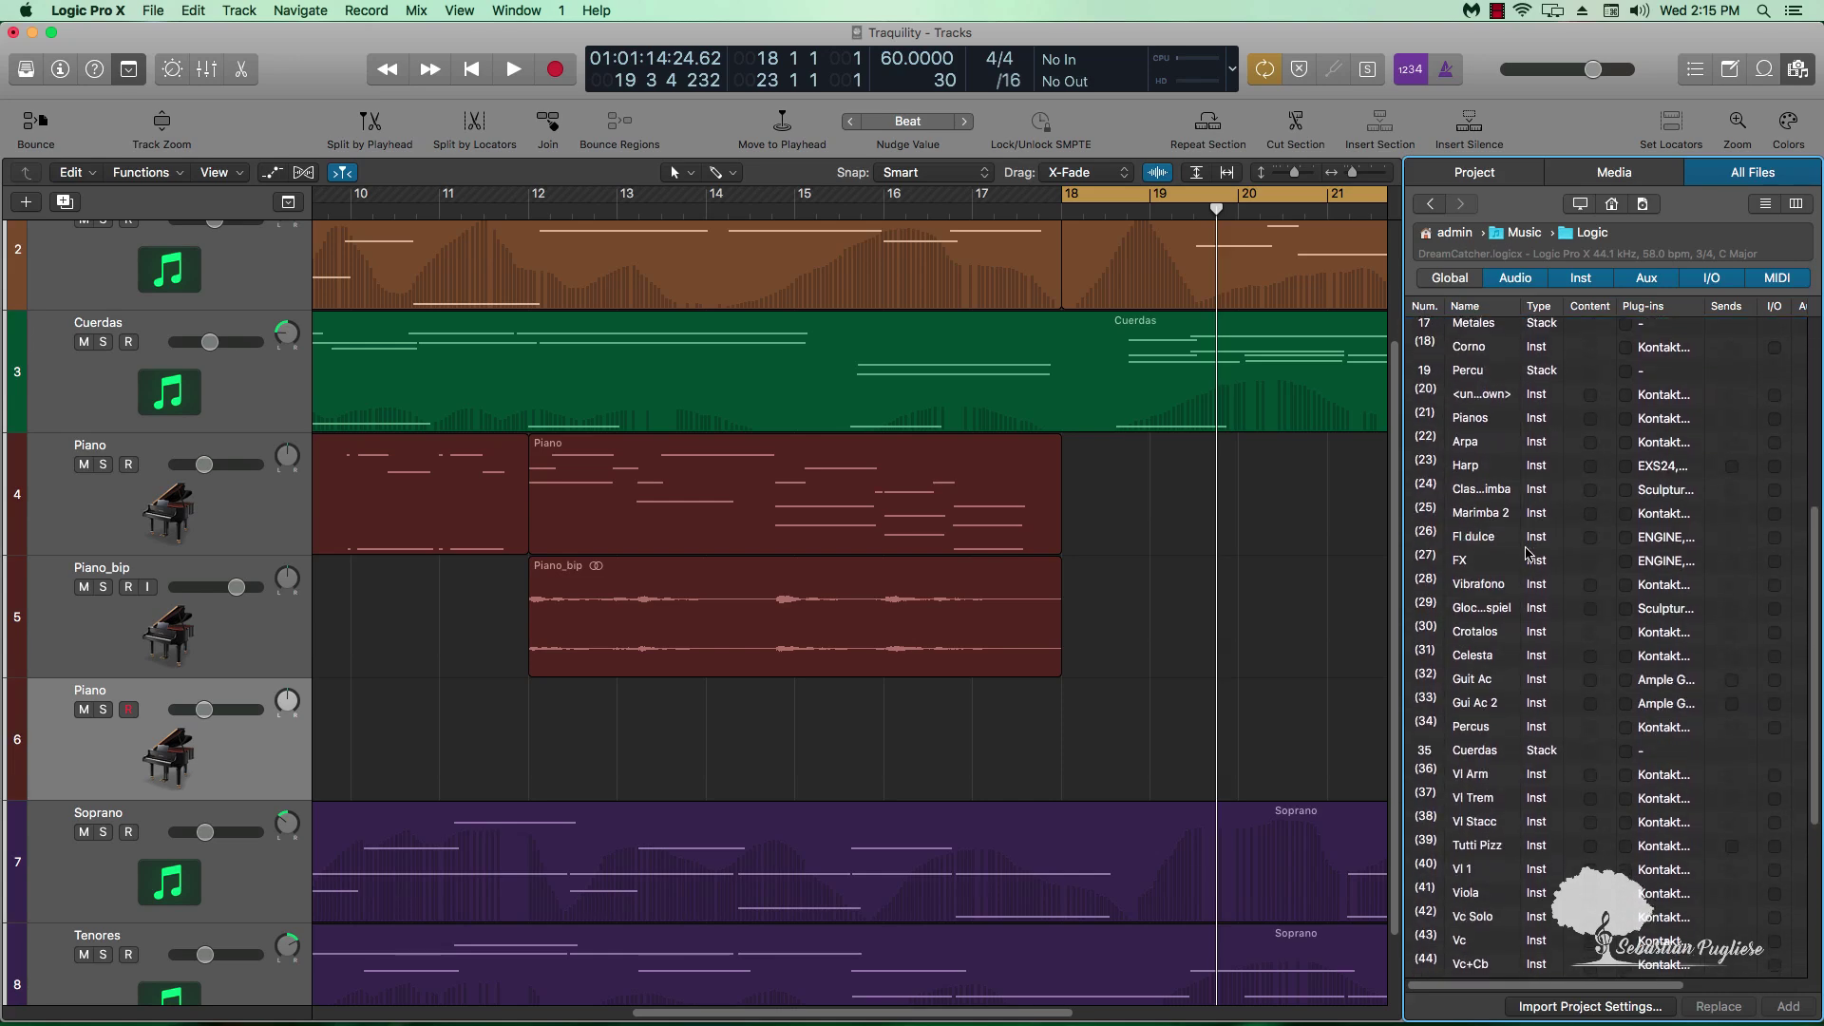
scroll(1527, 553, down, 2)
scroll(1527, 555, up, 10)
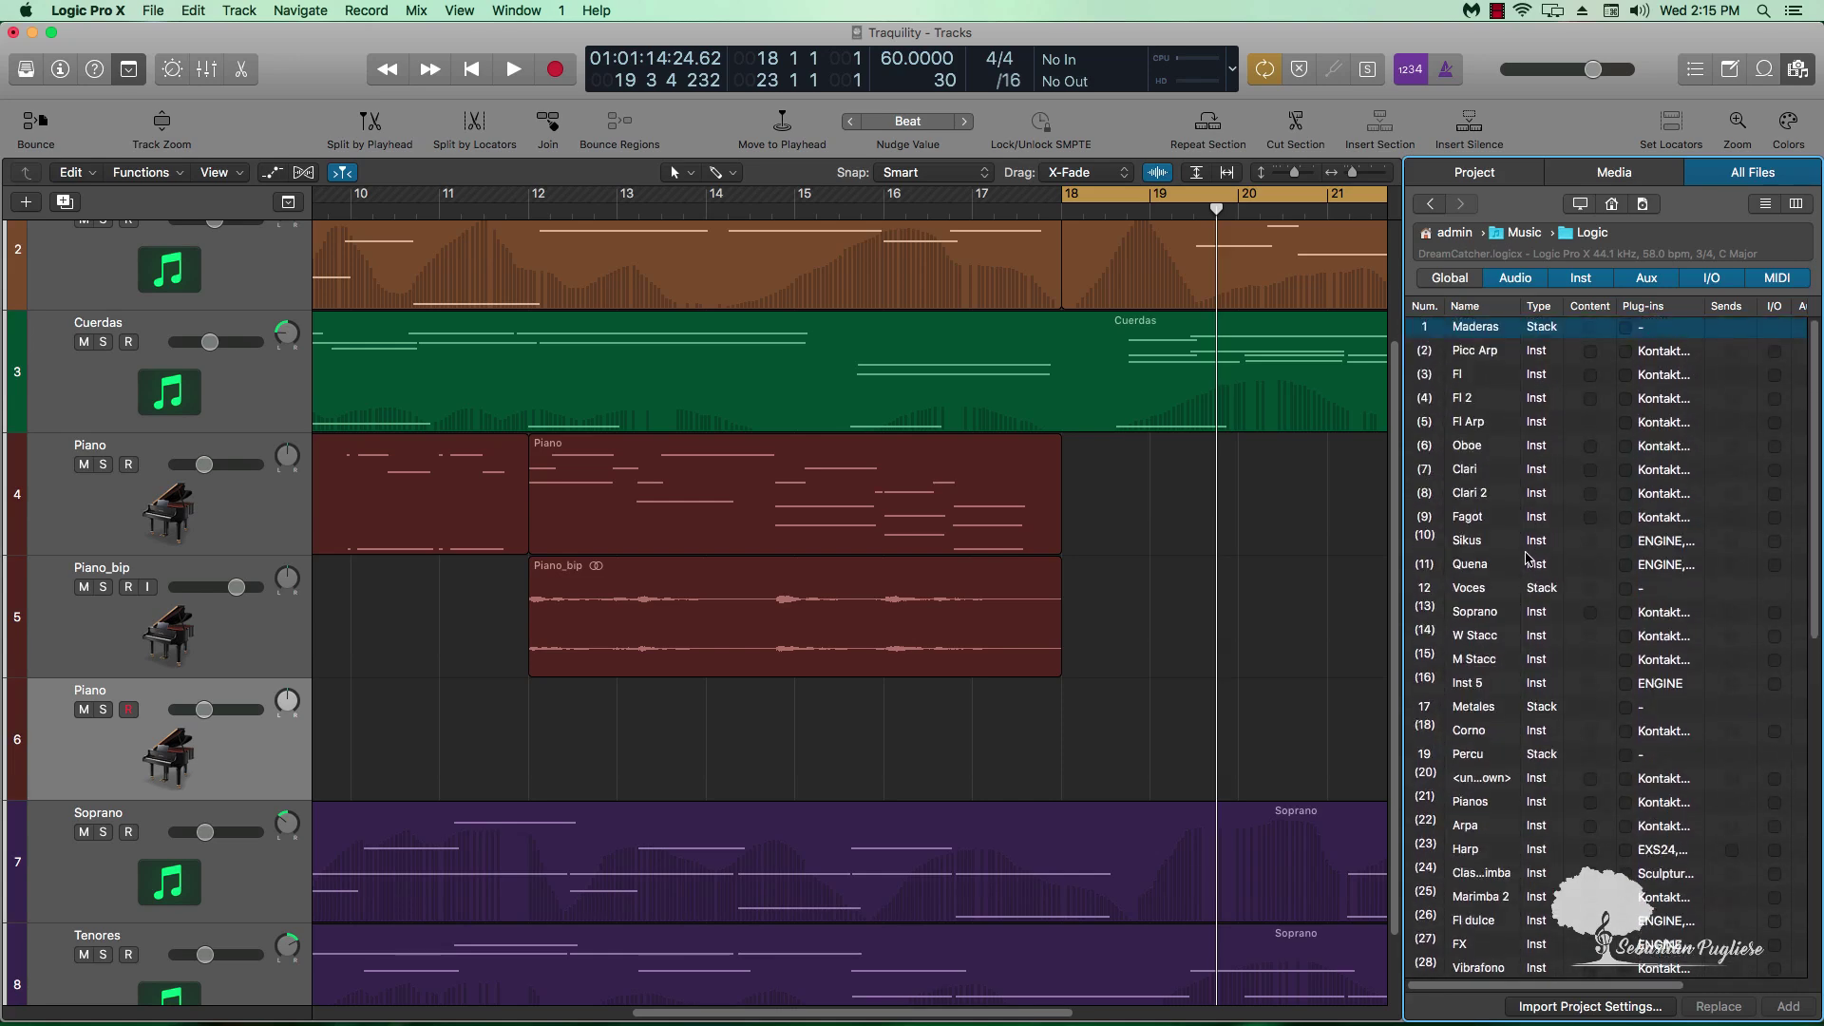
scroll(1527, 557, down, 15)
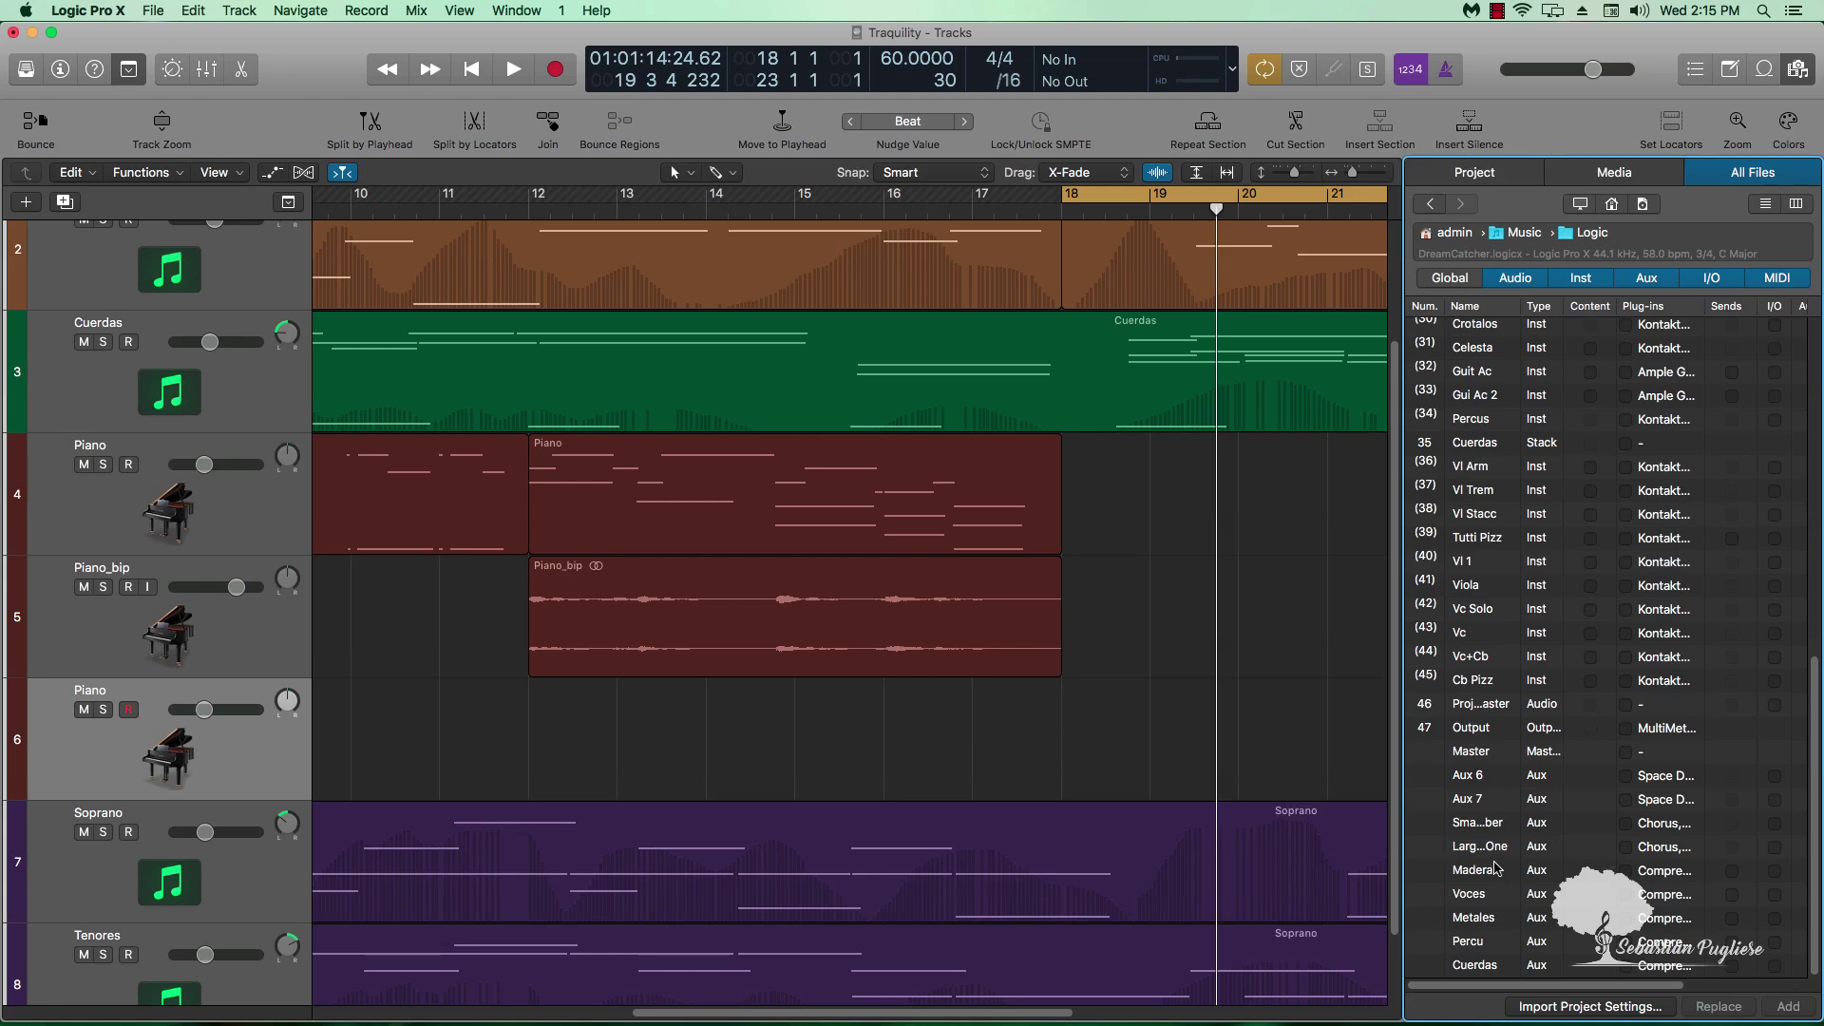
scroll(1565, 817, up, 15)
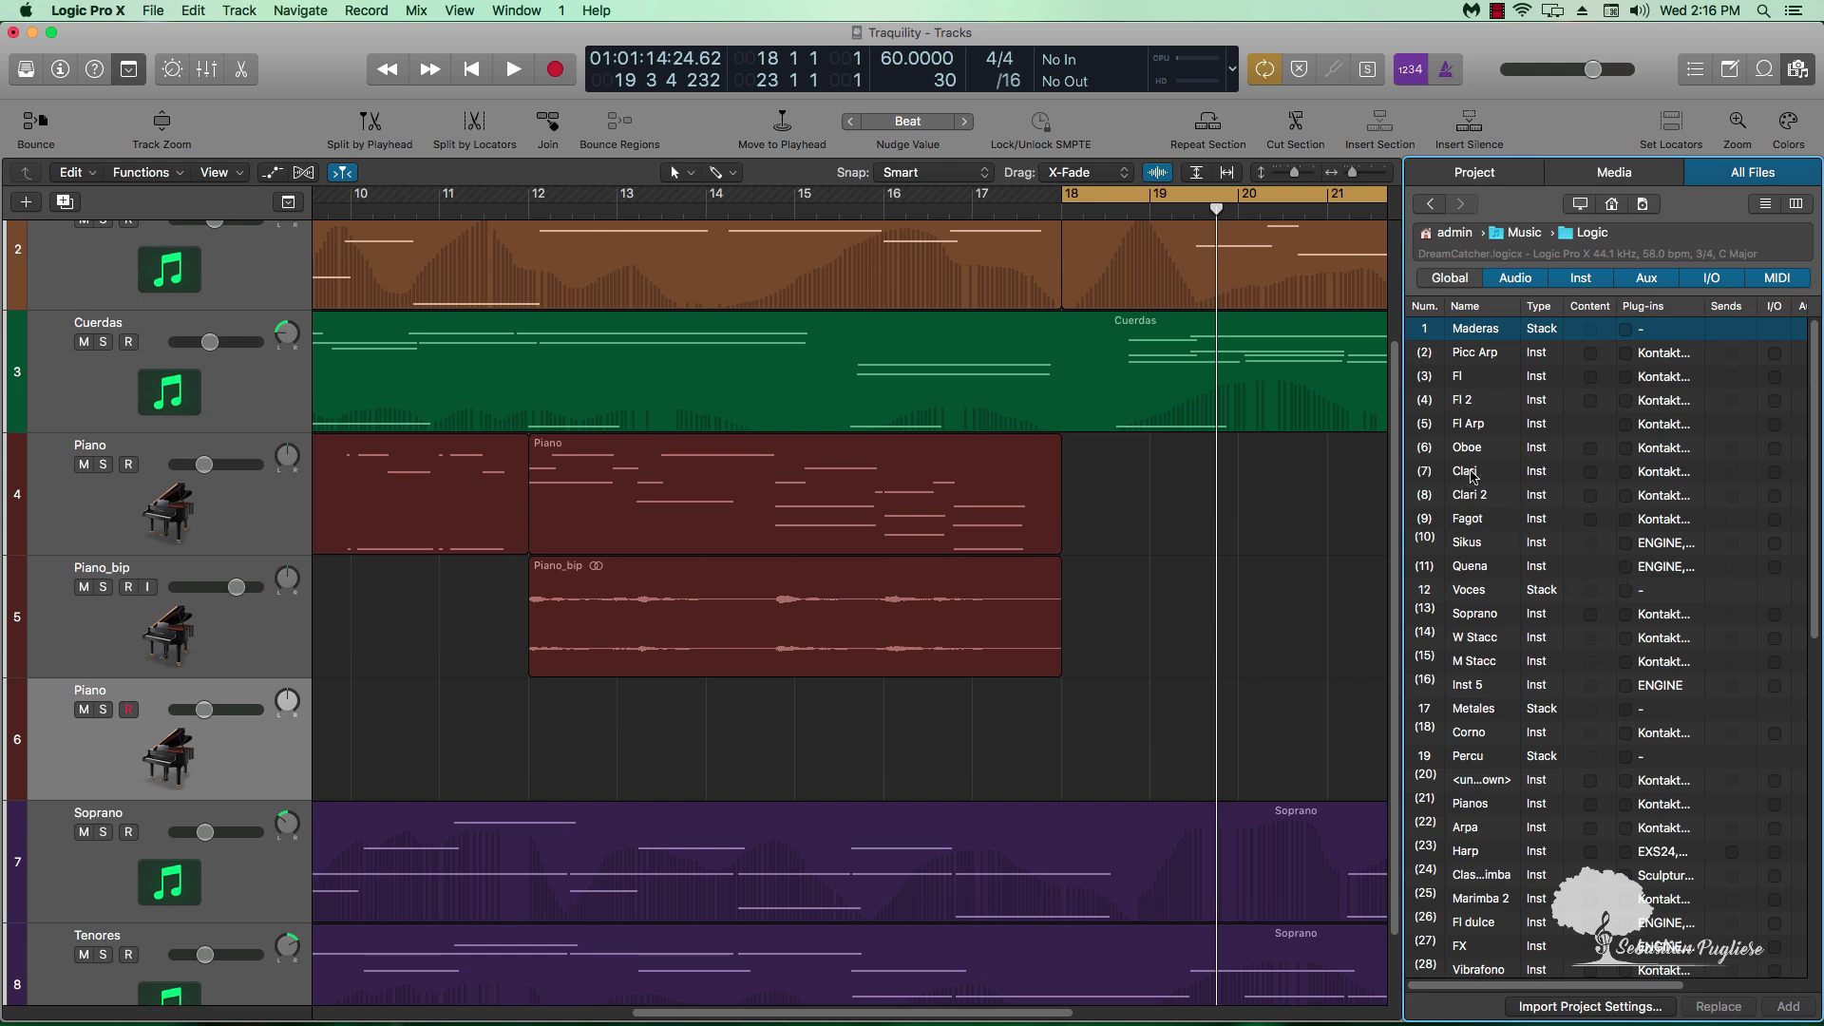
click(1474, 477)
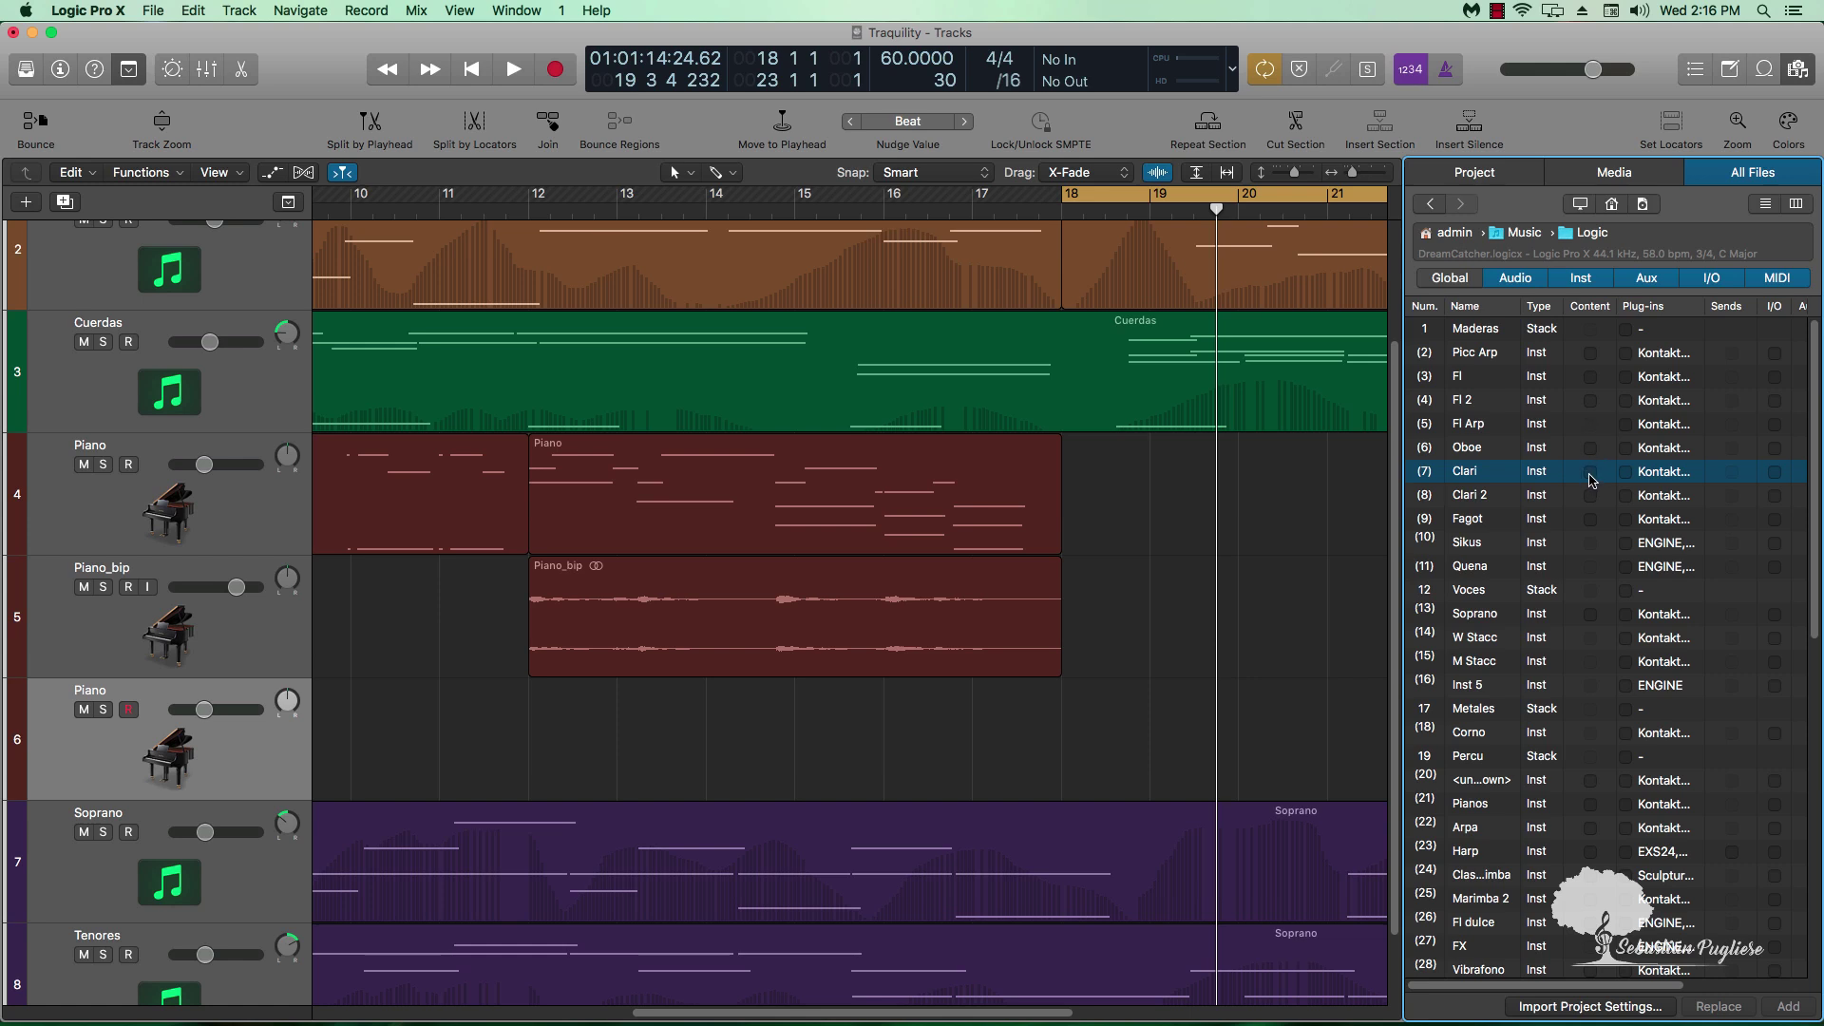
click(1591, 475)
scroll(1620, 539, right, 5)
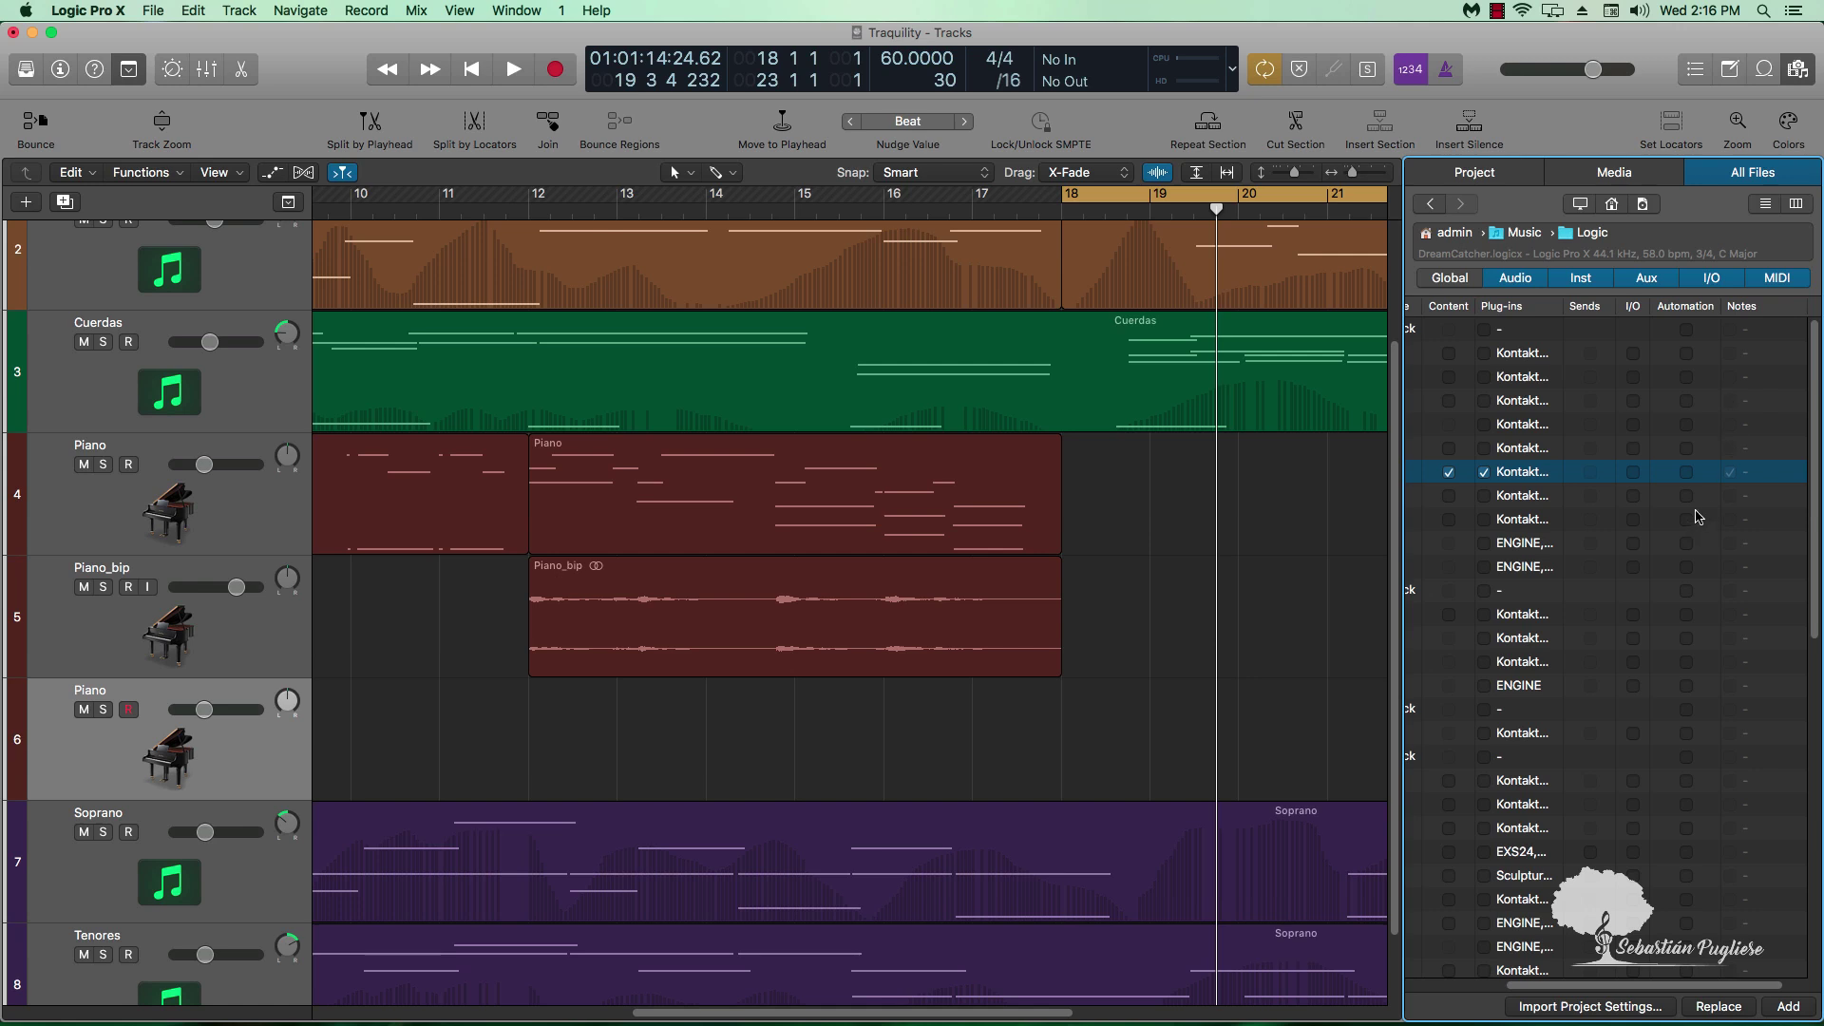
scroll(1595, 988, left, 5)
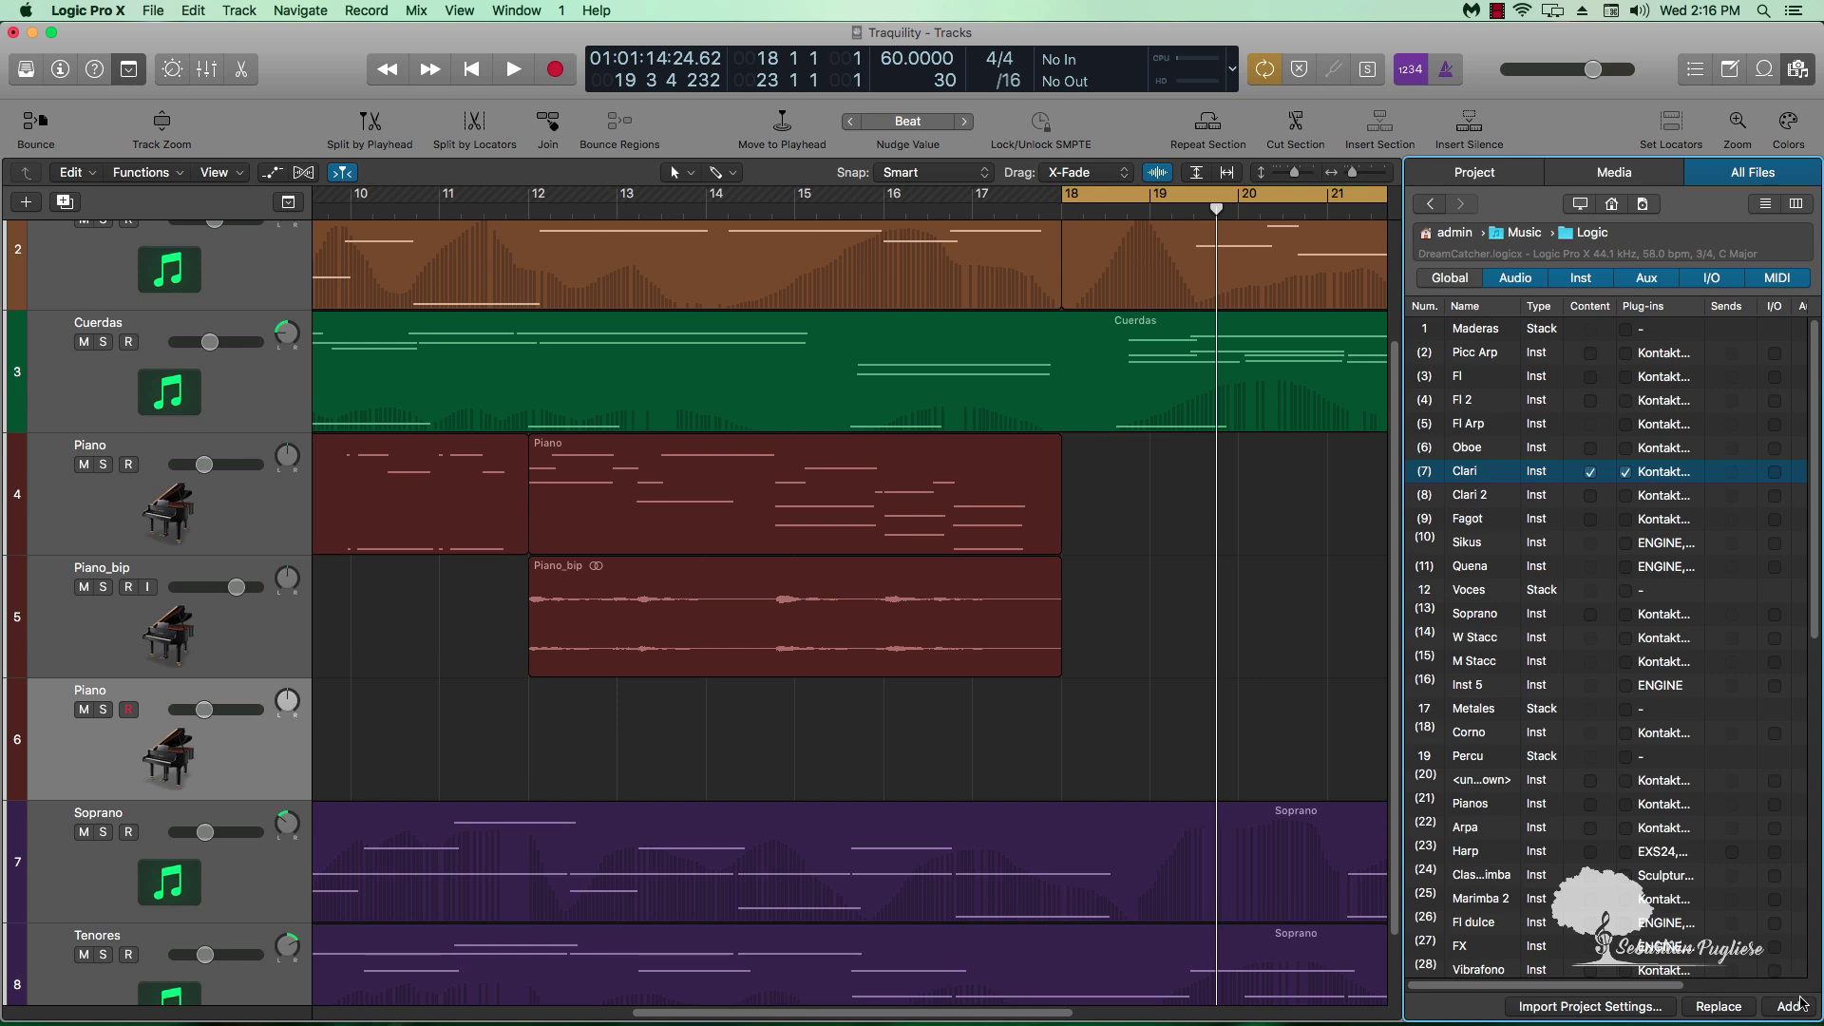
click(1787, 1009)
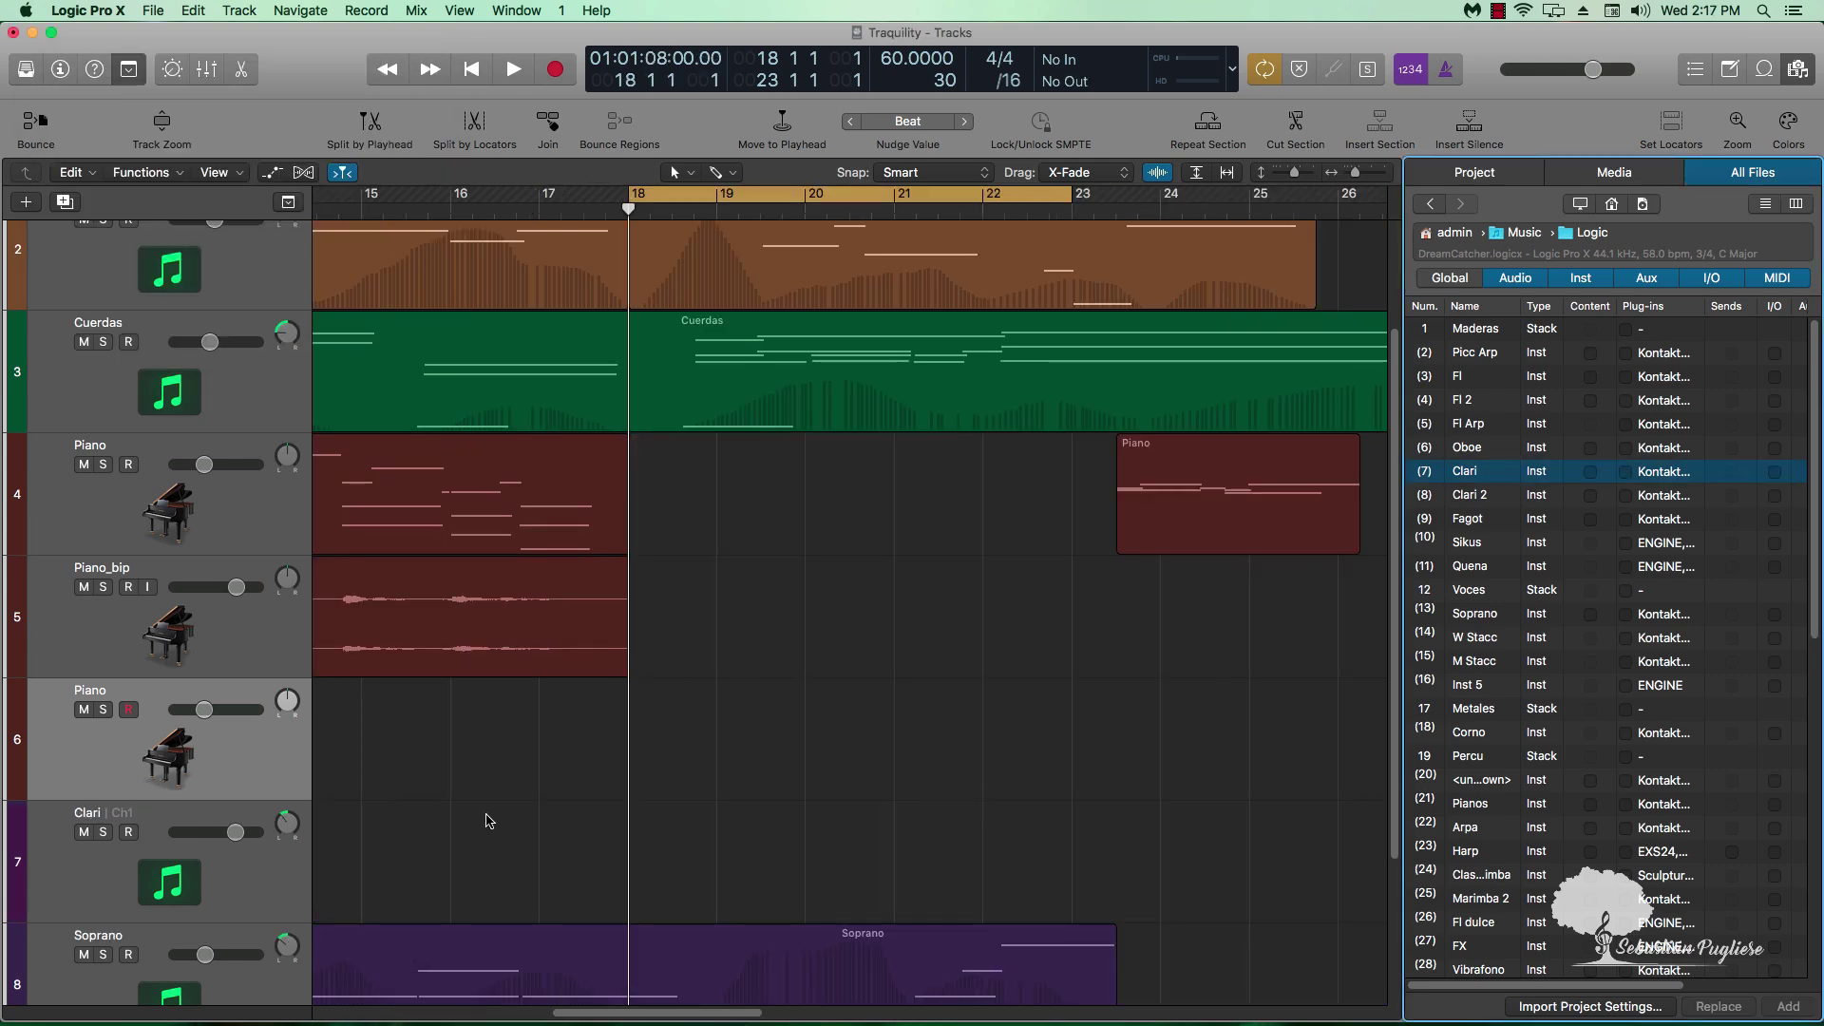
- Inspect the imported Clari track's channel strip, then hide the inspector and reselect the empty Piano track
click(90, 861)
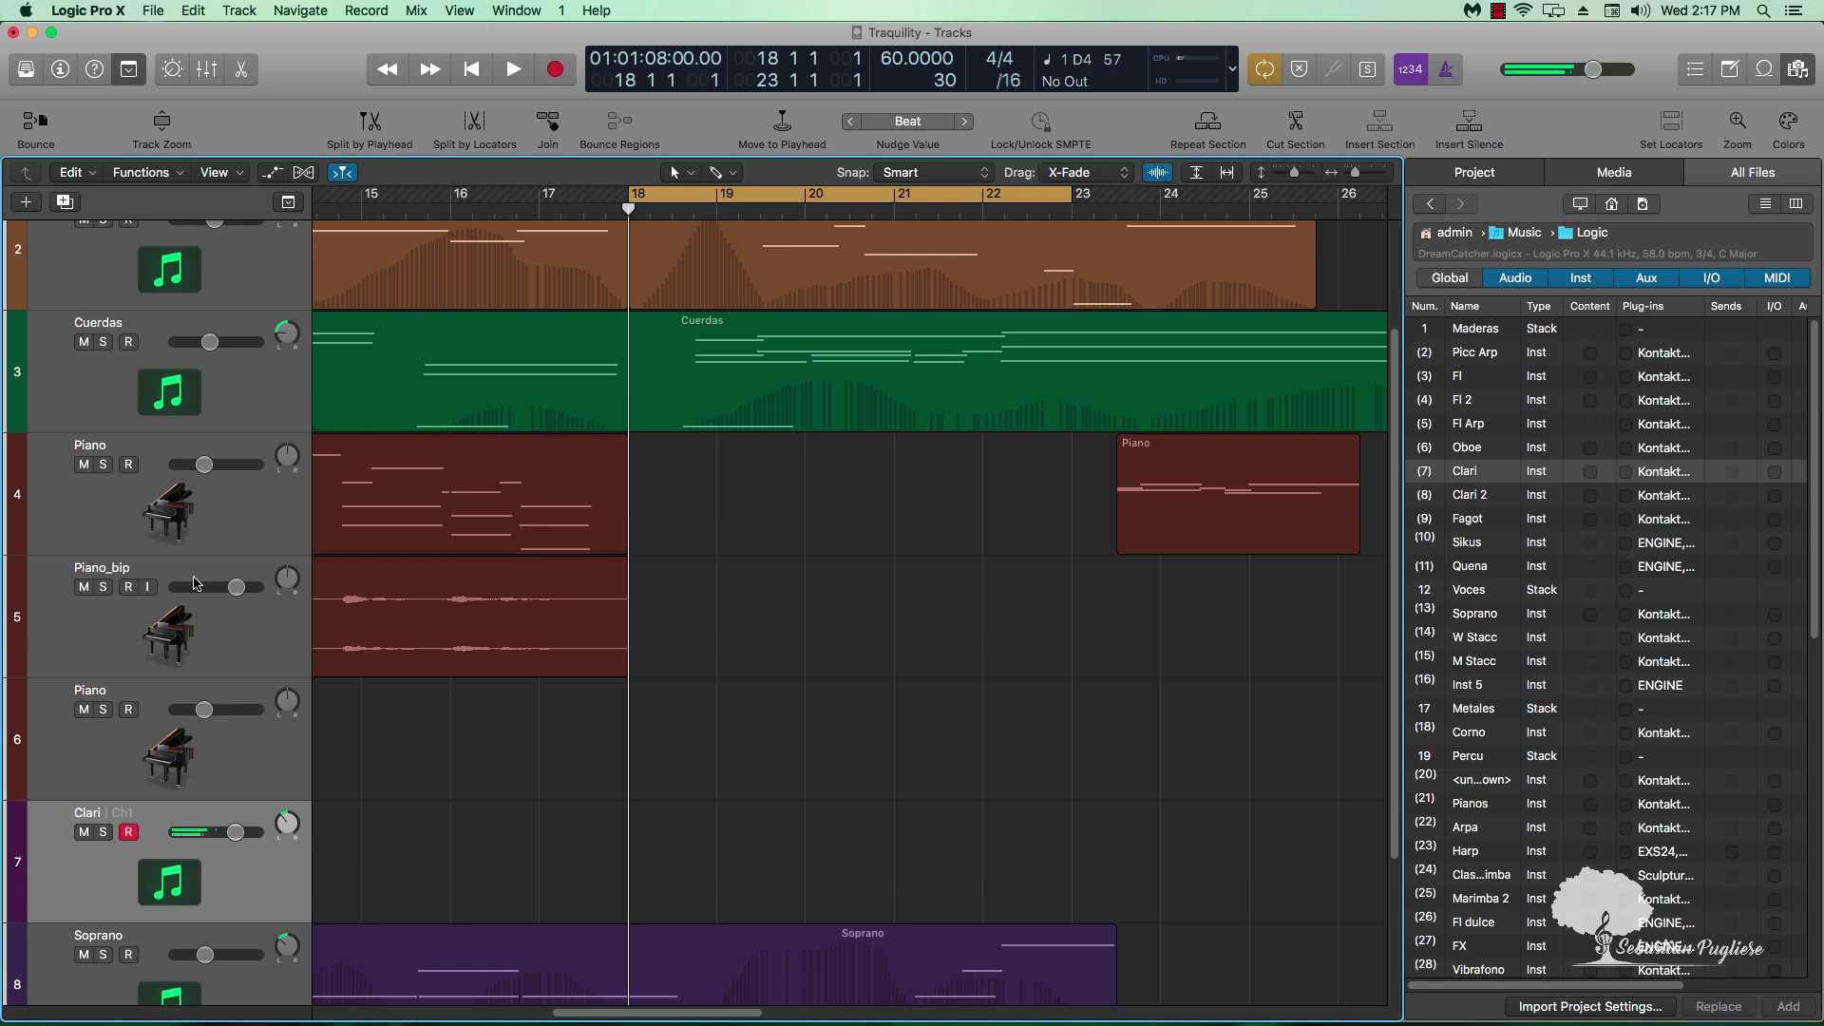
click(62, 69)
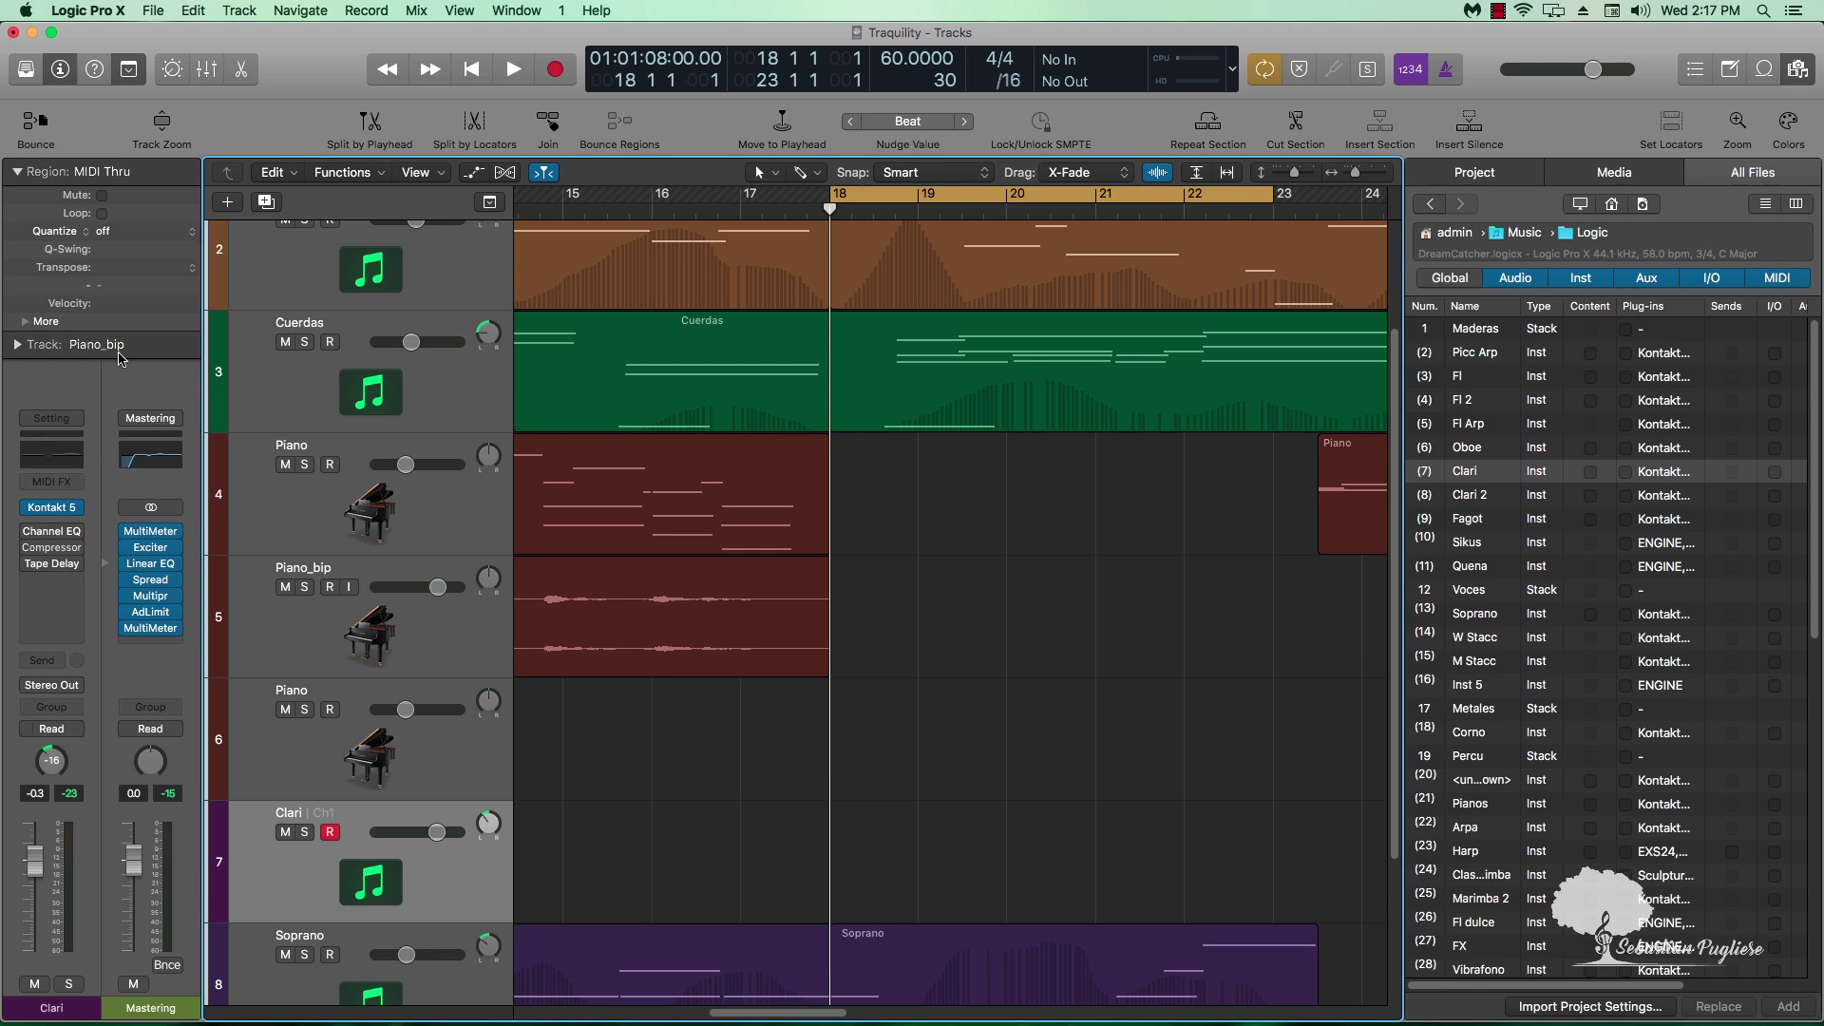
click(59, 70)
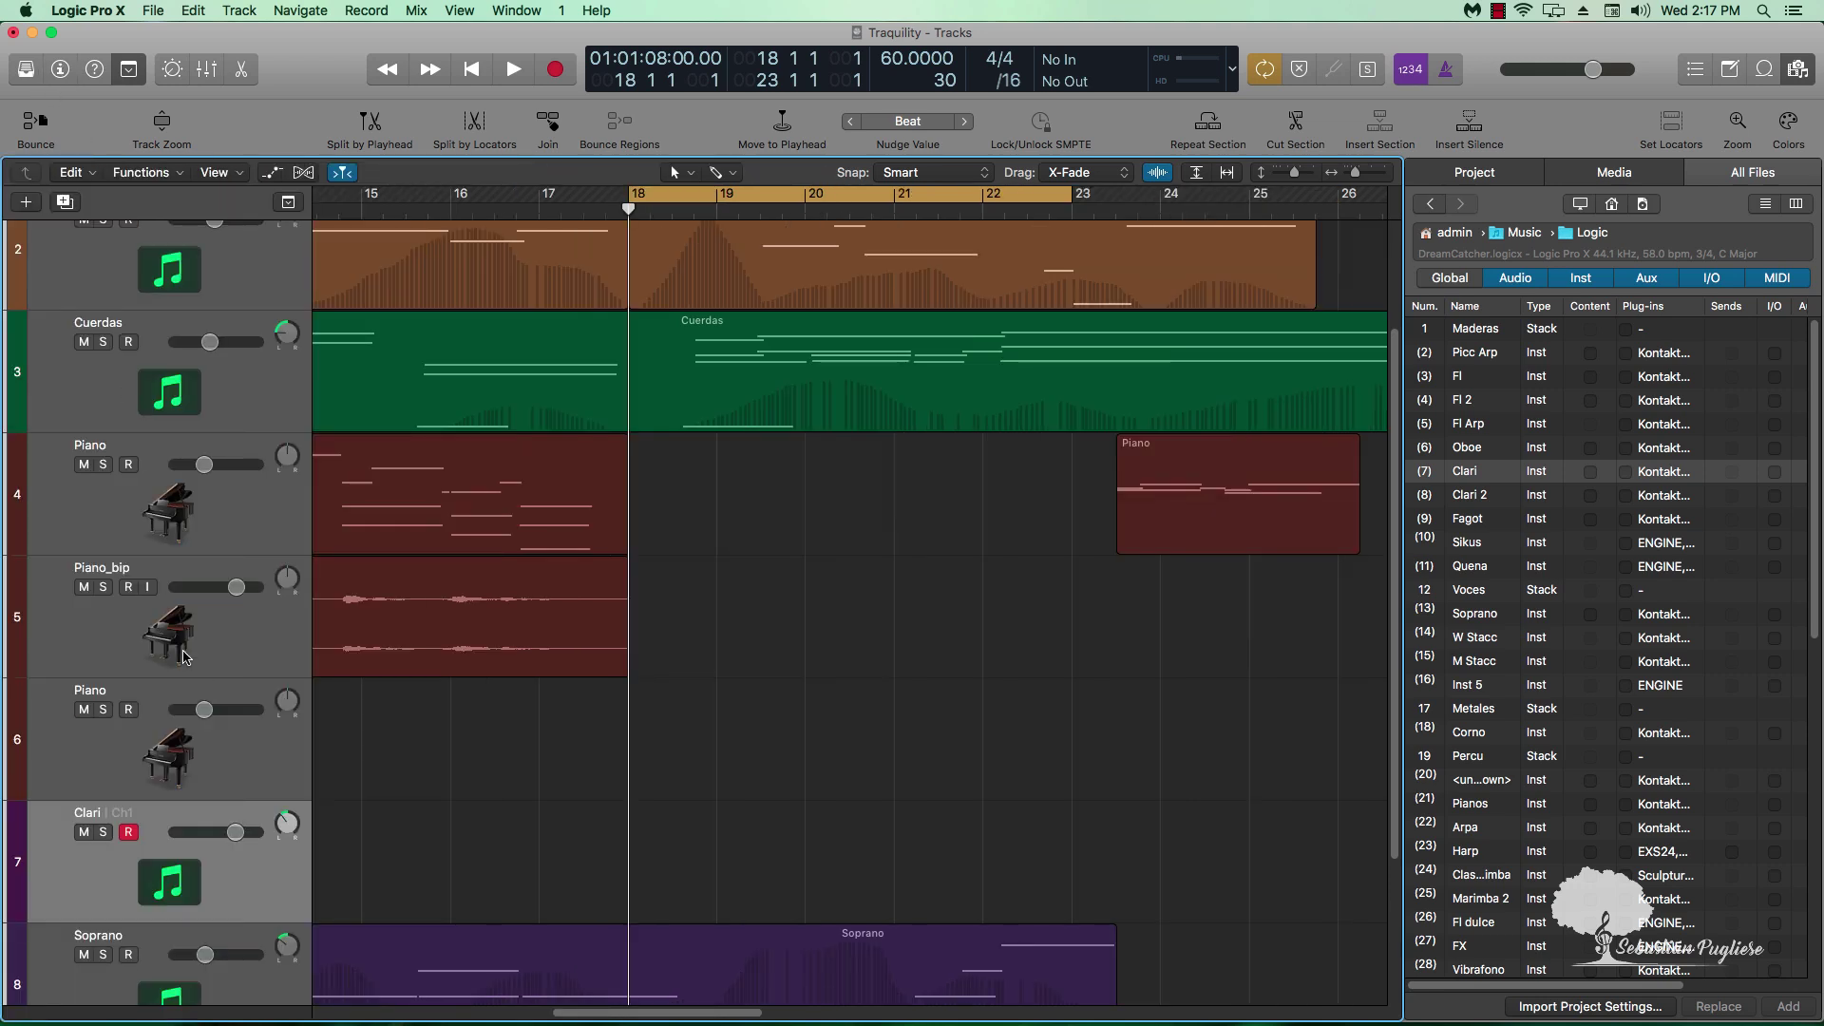
click(1194, 762)
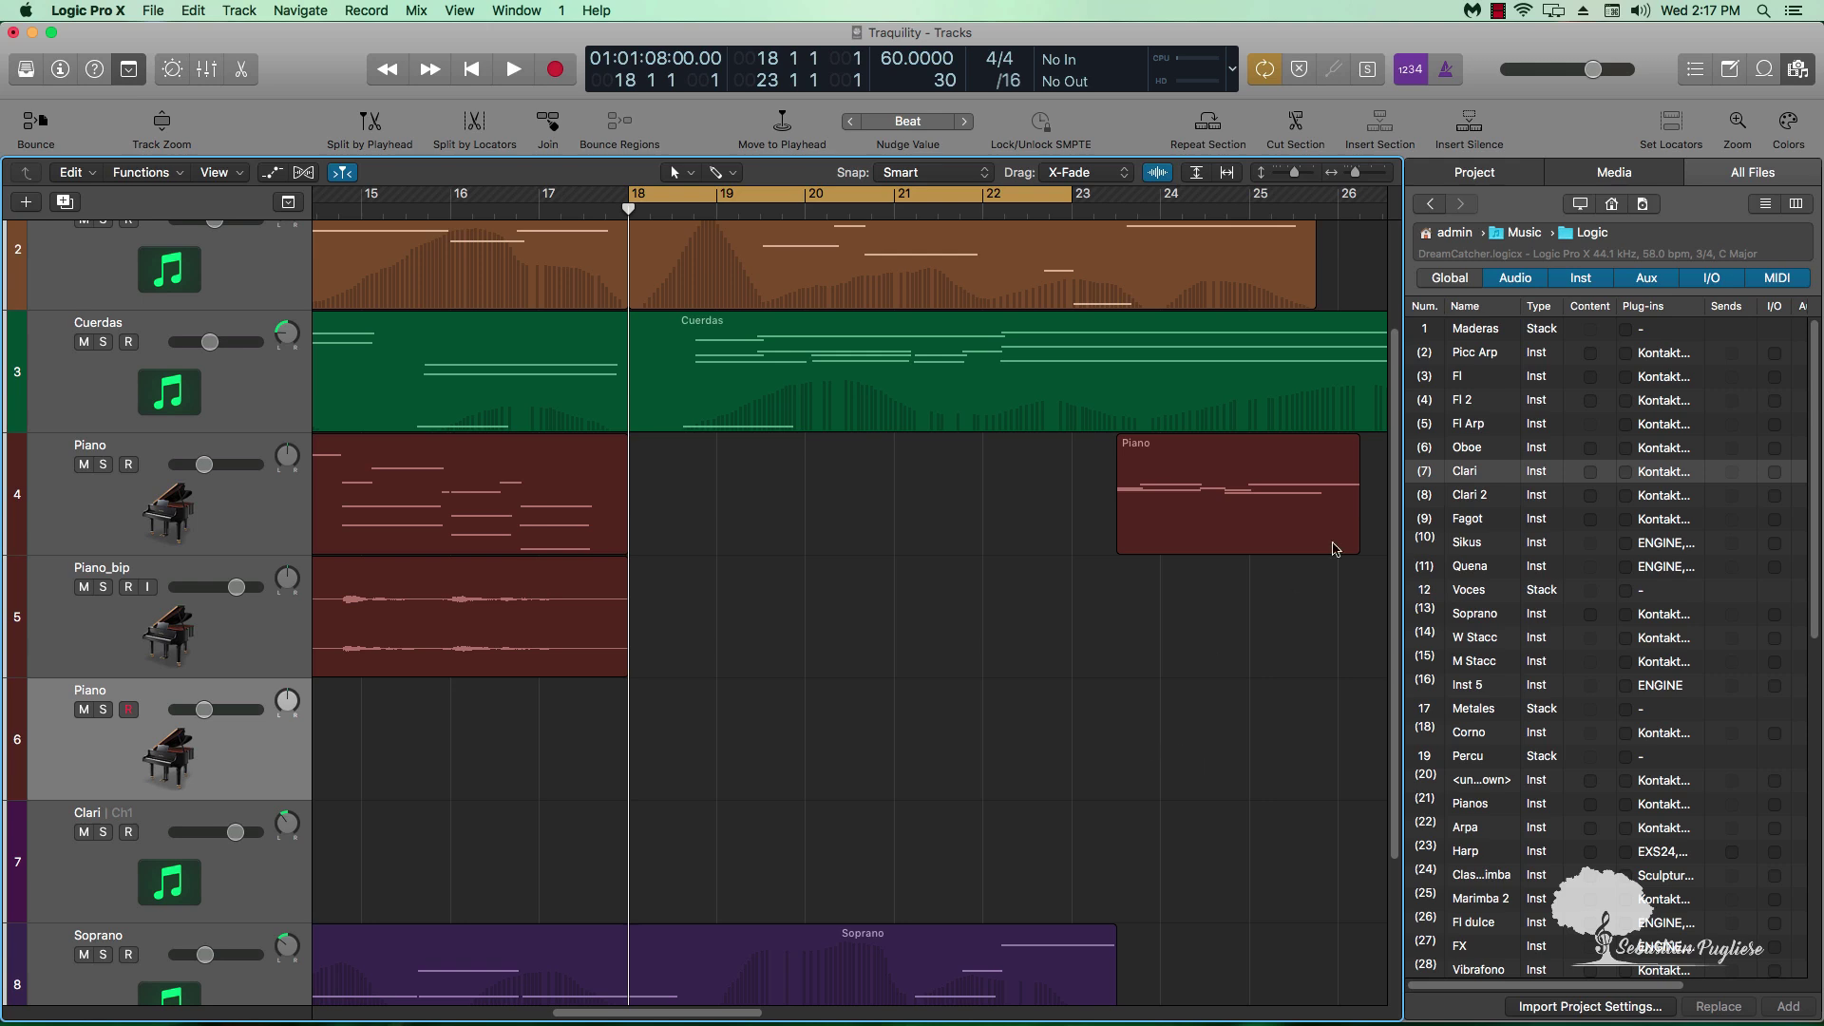
- Close the file browser and add the Freeze component to the track headers
click(1797, 69)
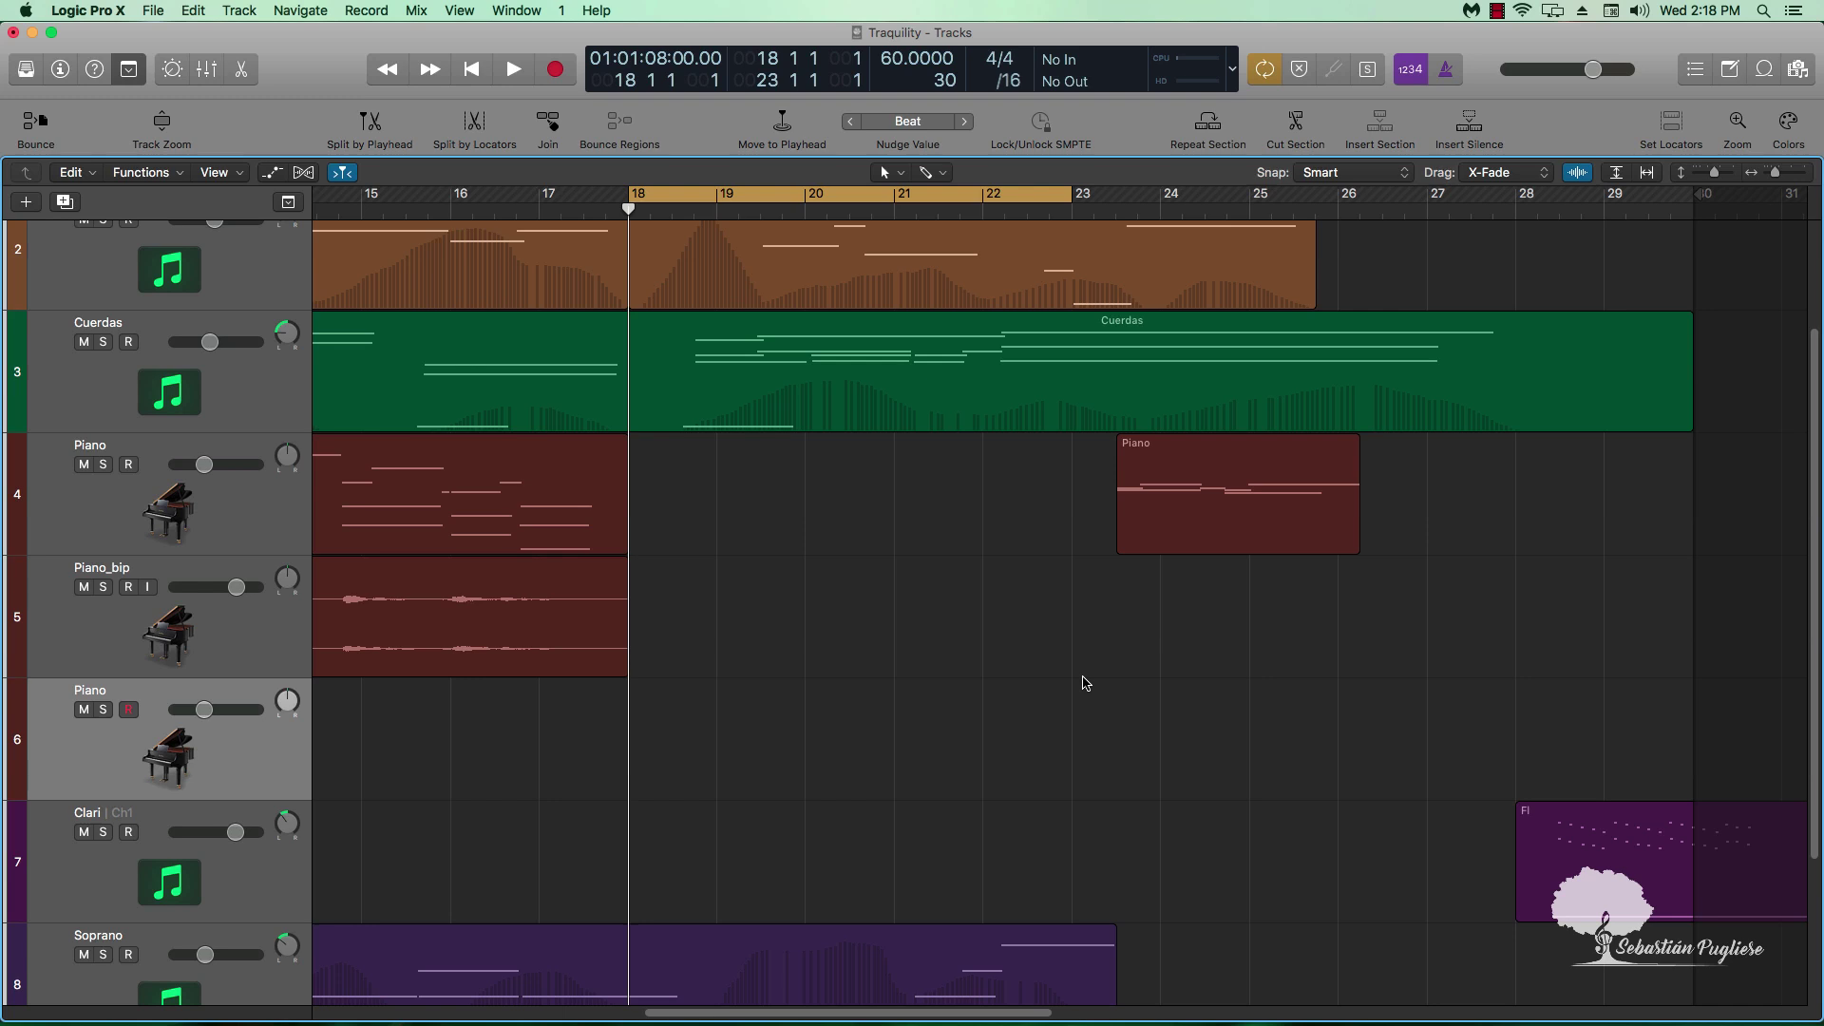
scroll(1094, 676, down, 3)
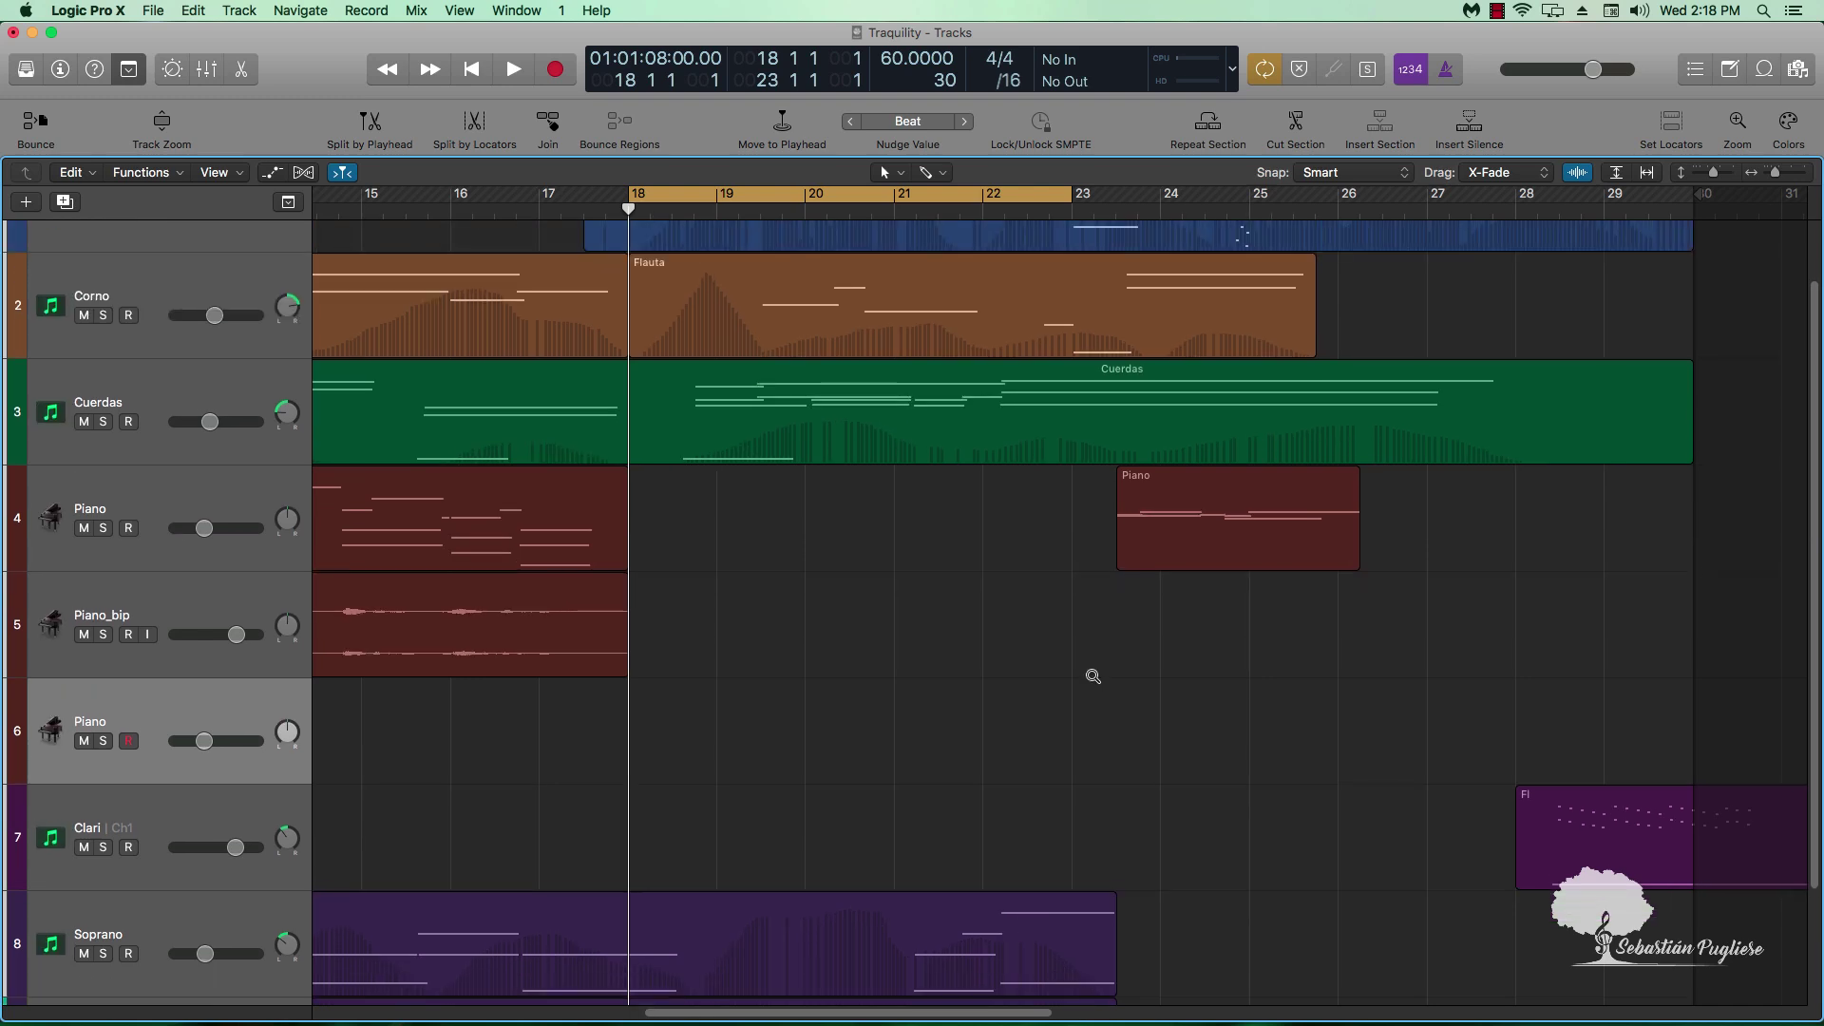
scroll(1094, 680, up, 2)
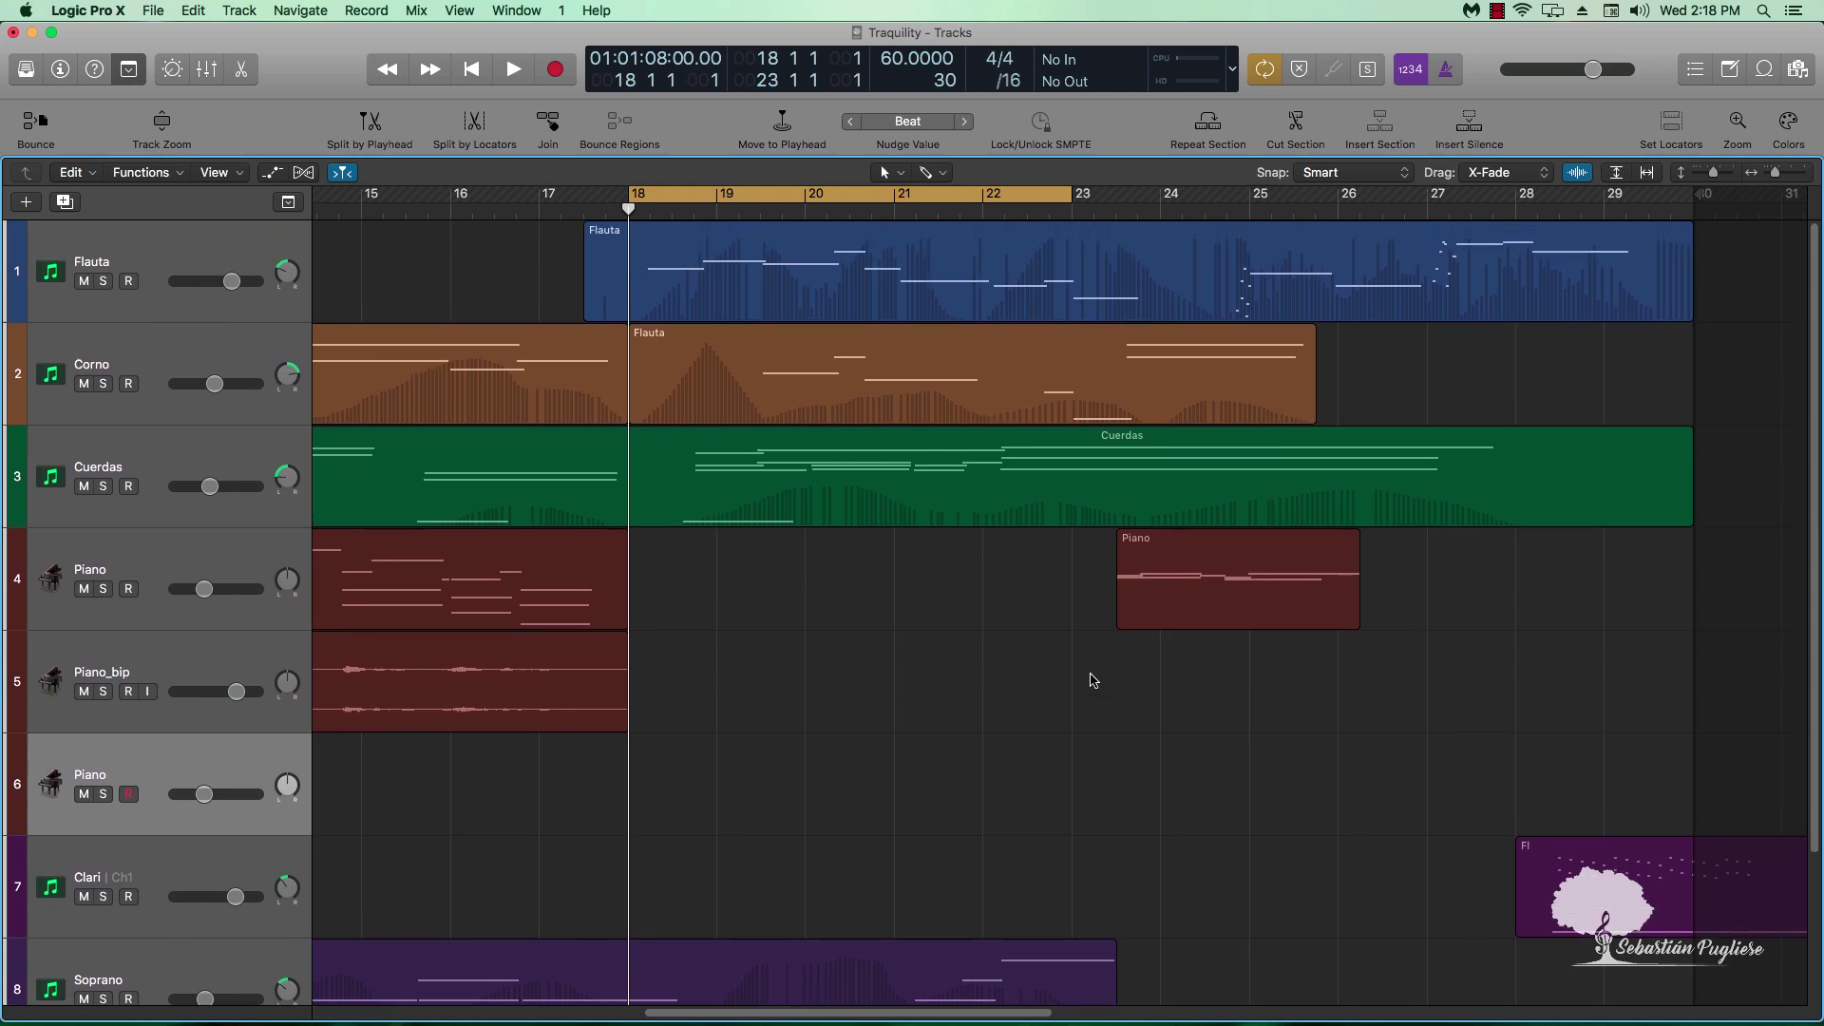
scroll(1087, 691, down, 1)
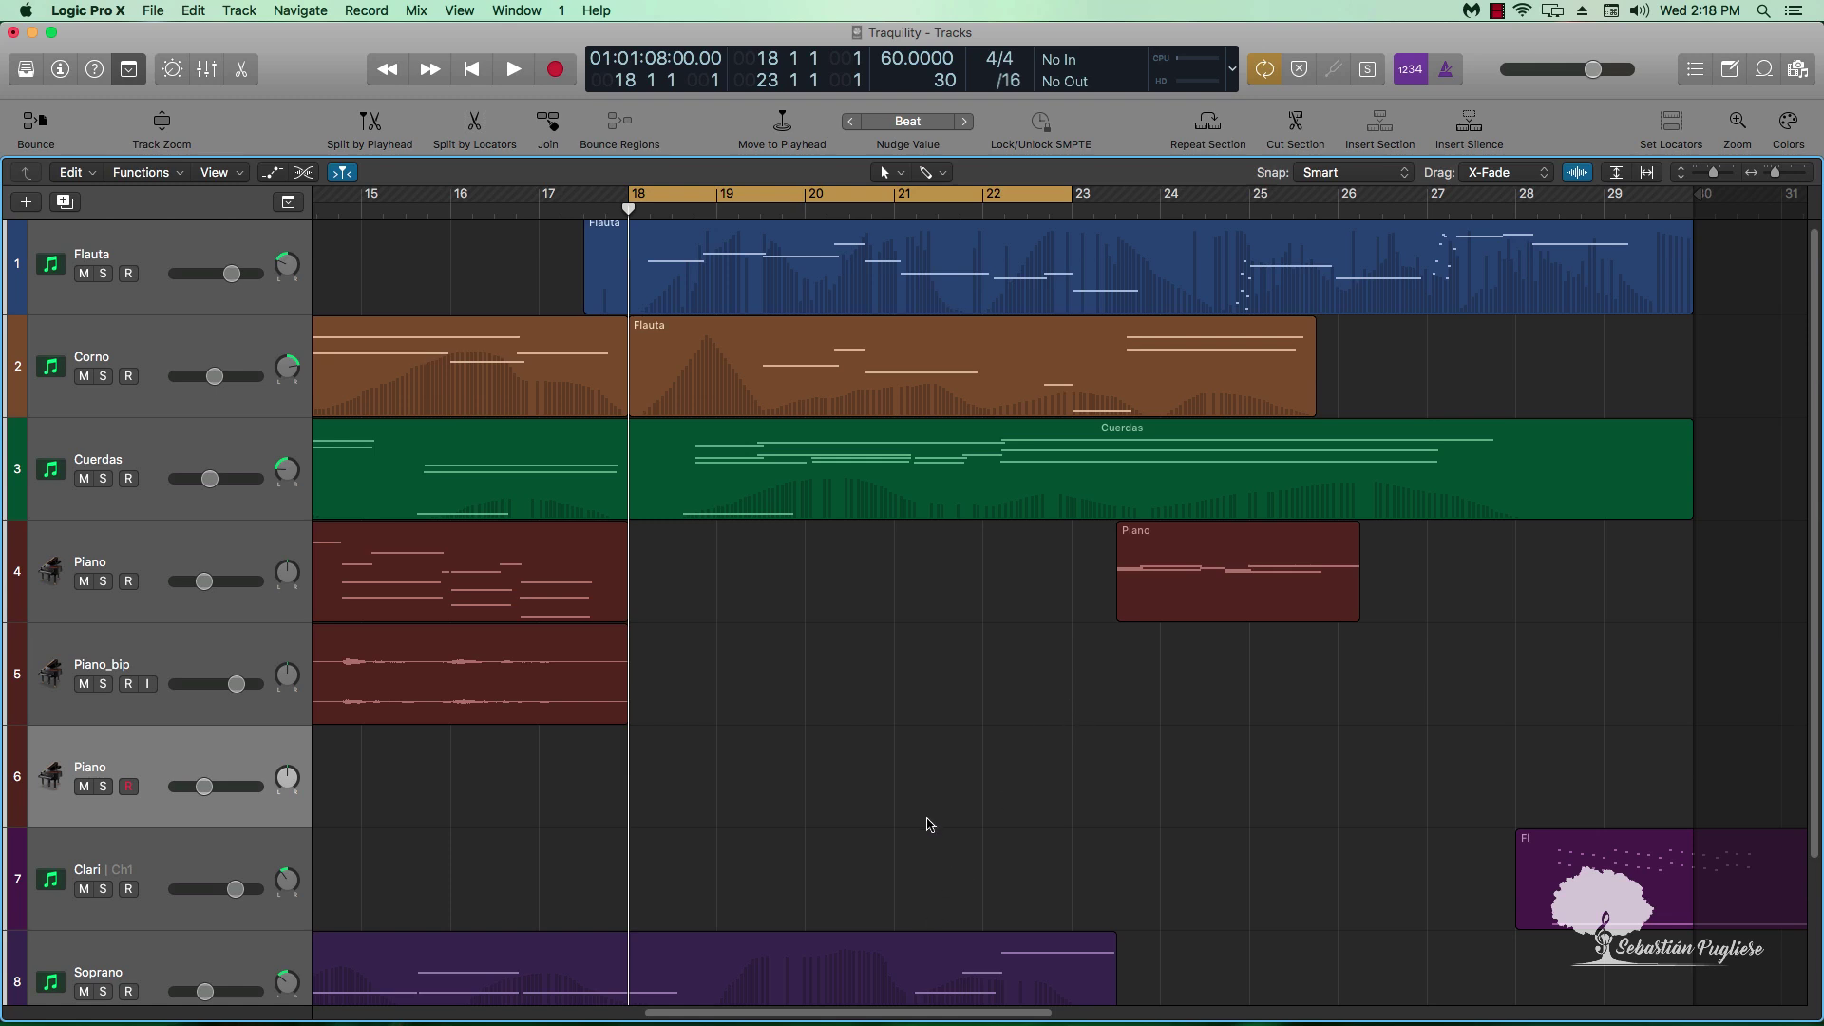
scroll(949, 805, up, 1)
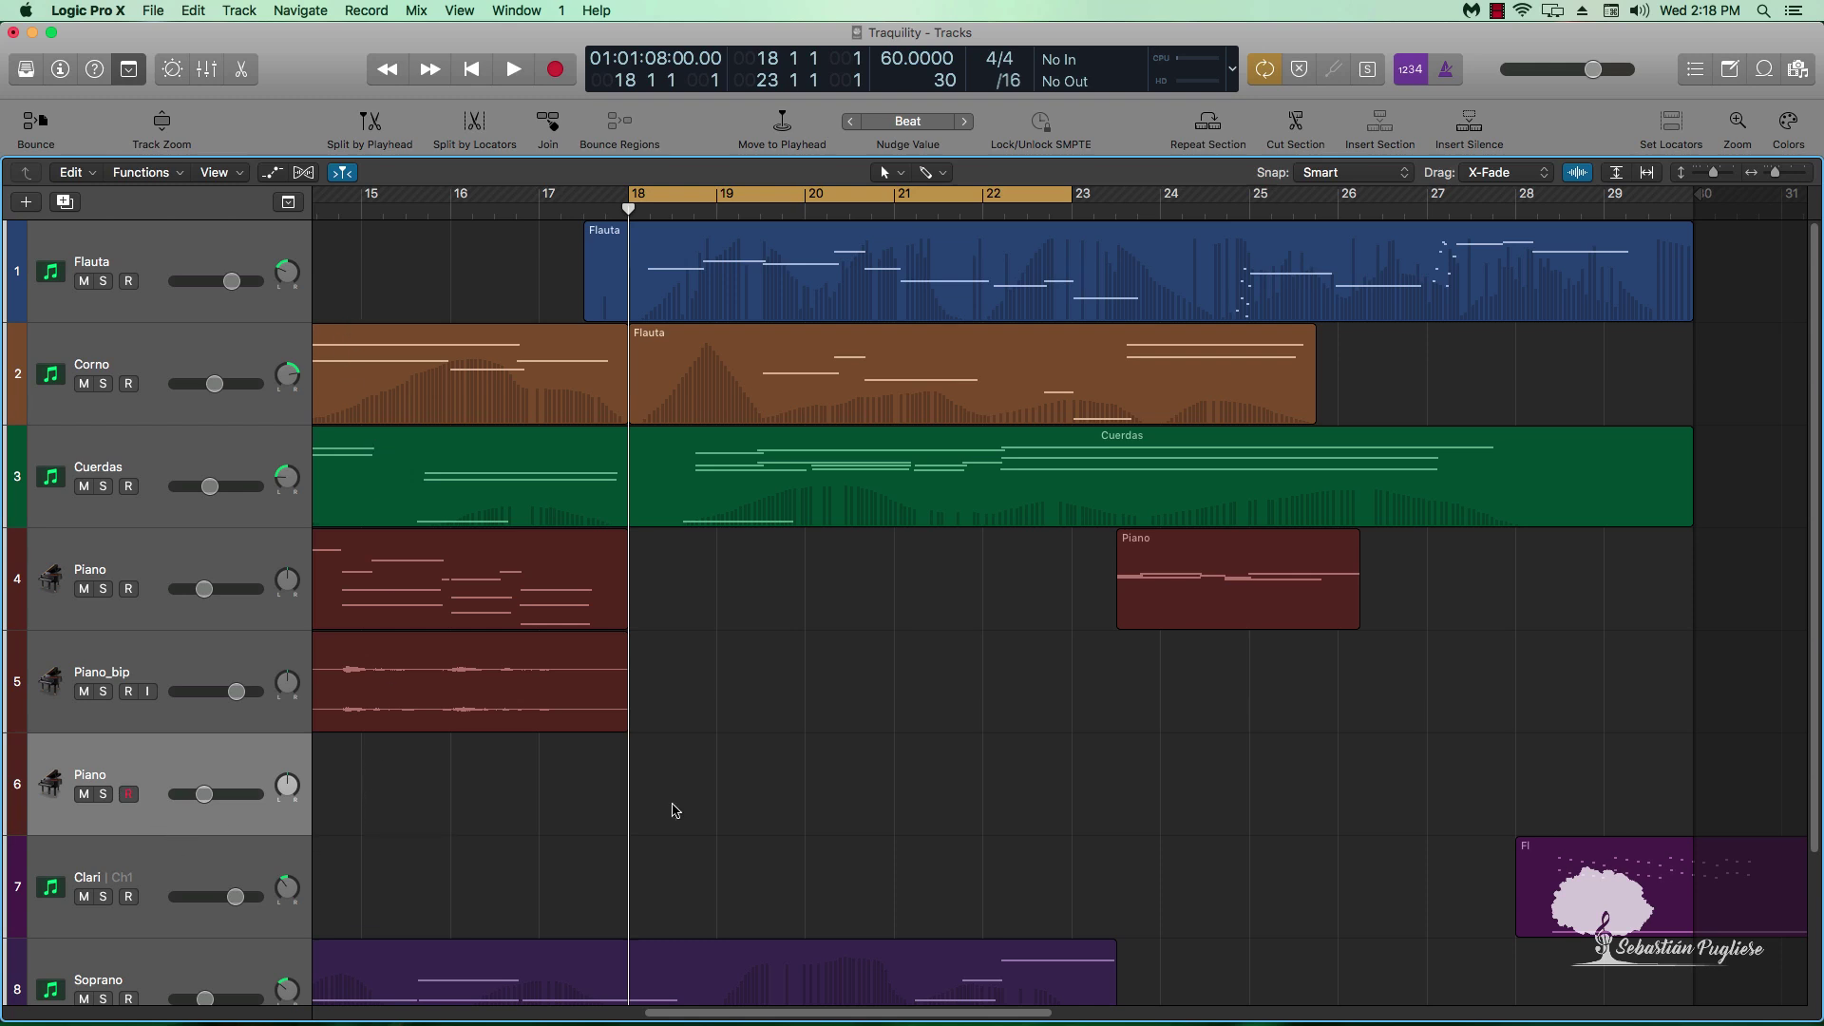
right_click(159, 765)
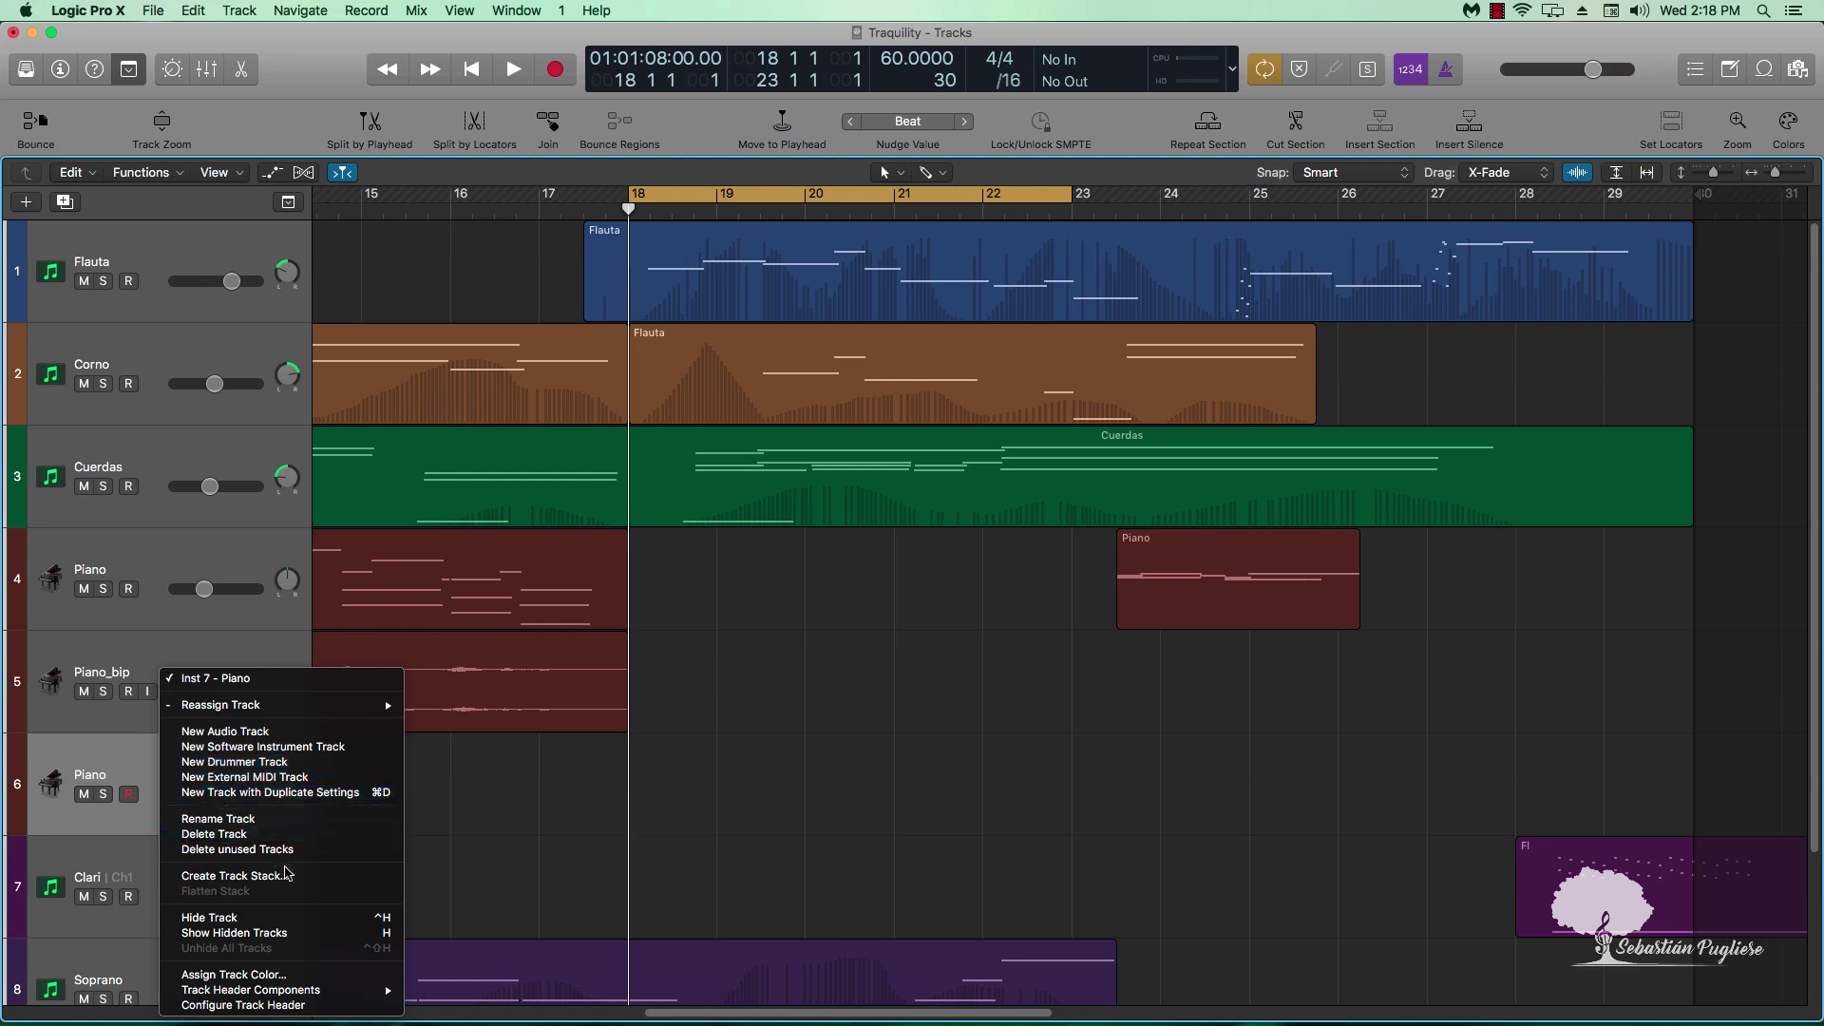
mouse_move(285, 994)
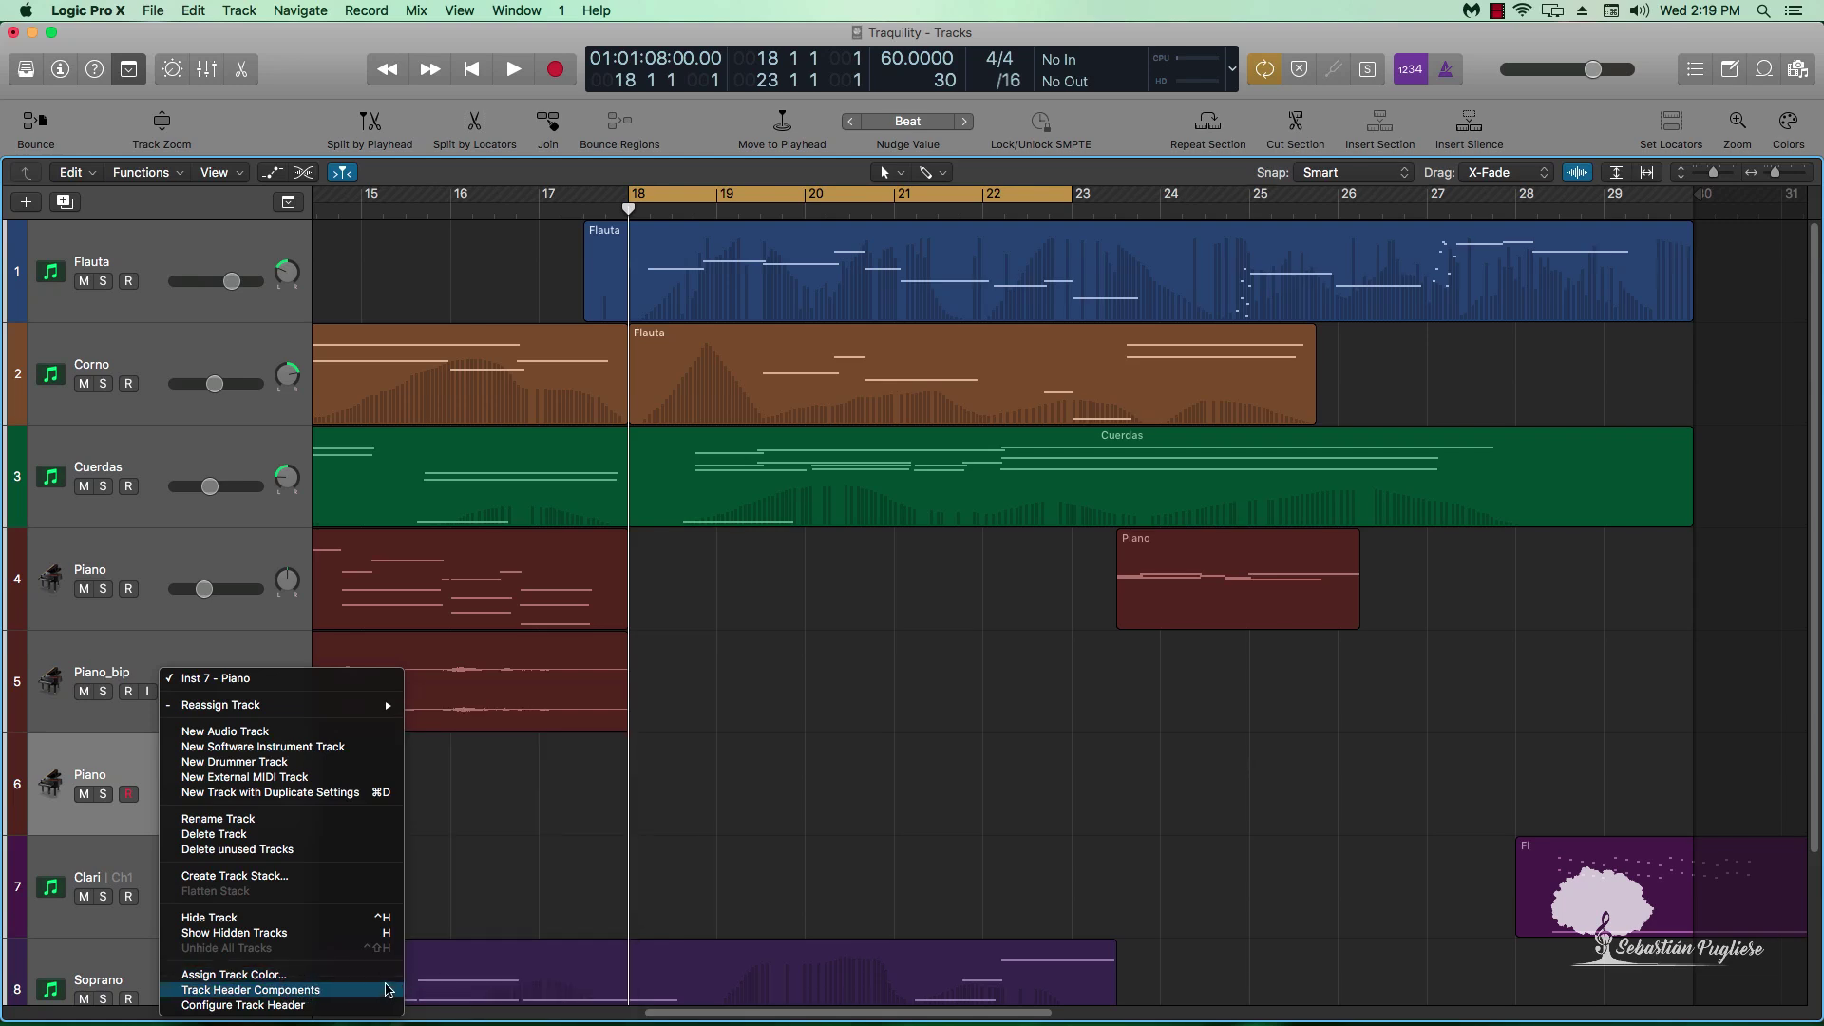
mouse_move(385, 991)
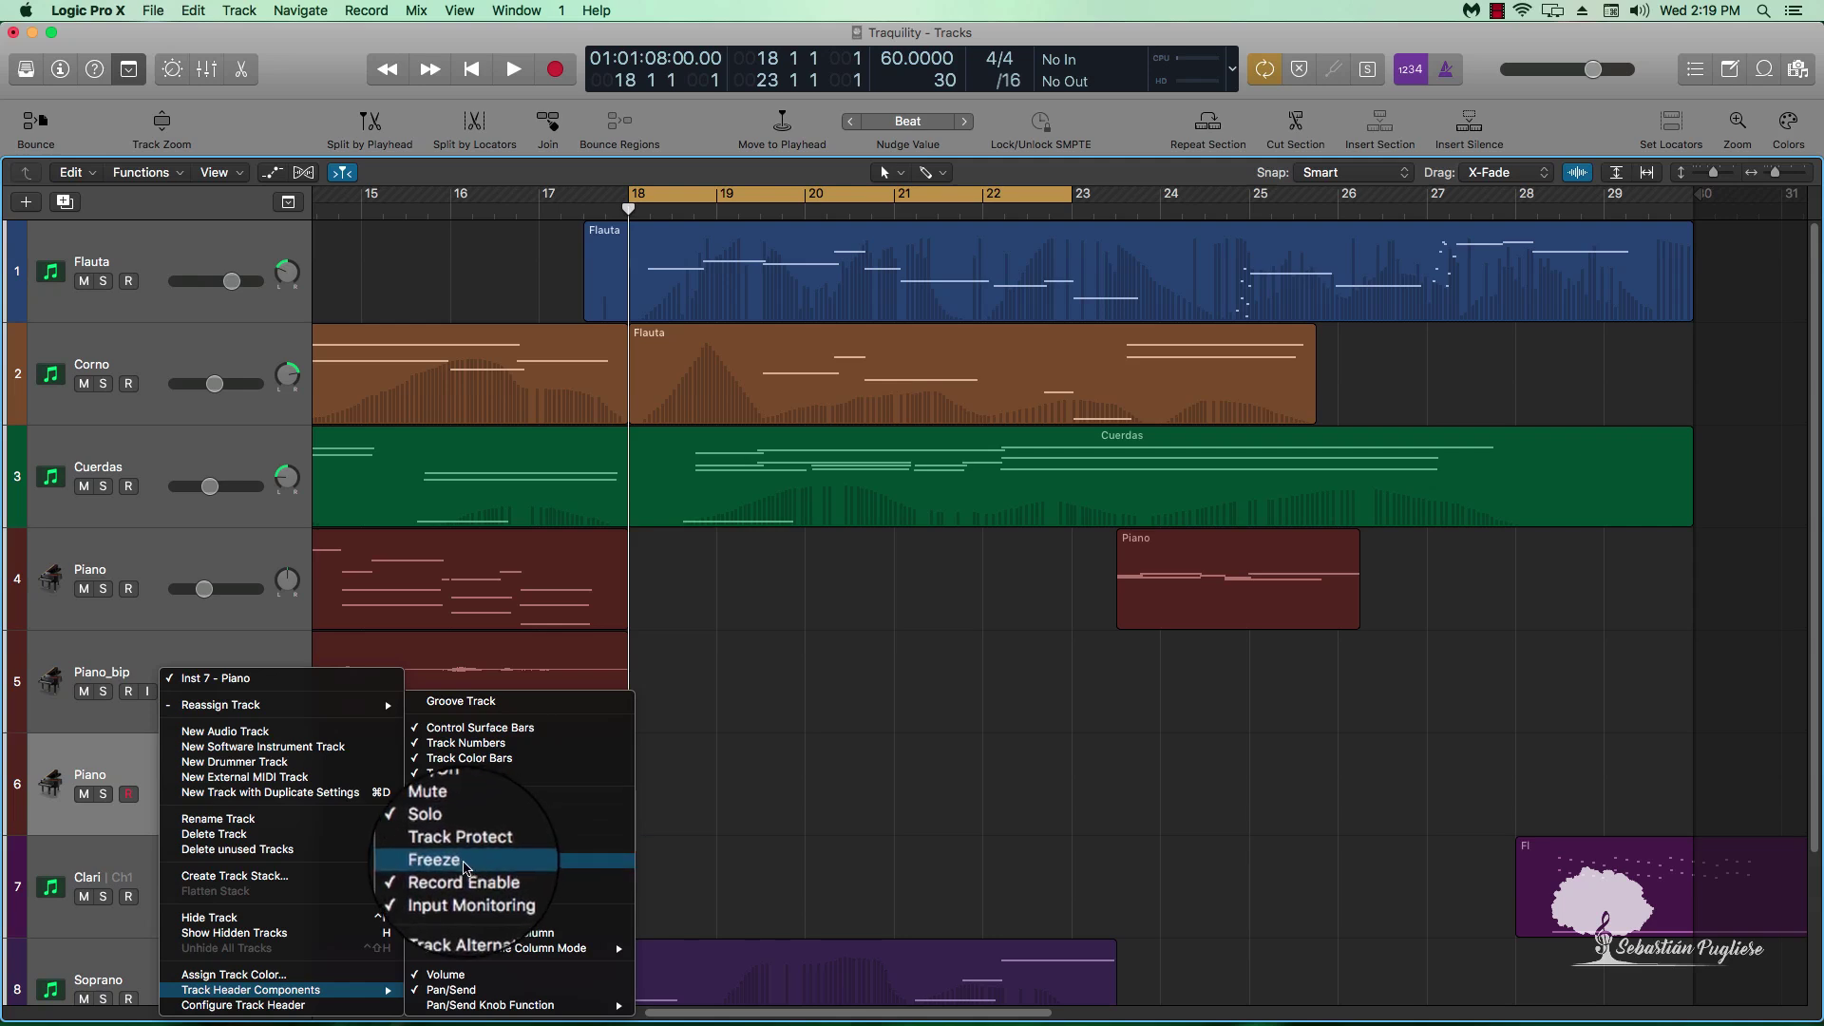
click(466, 867)
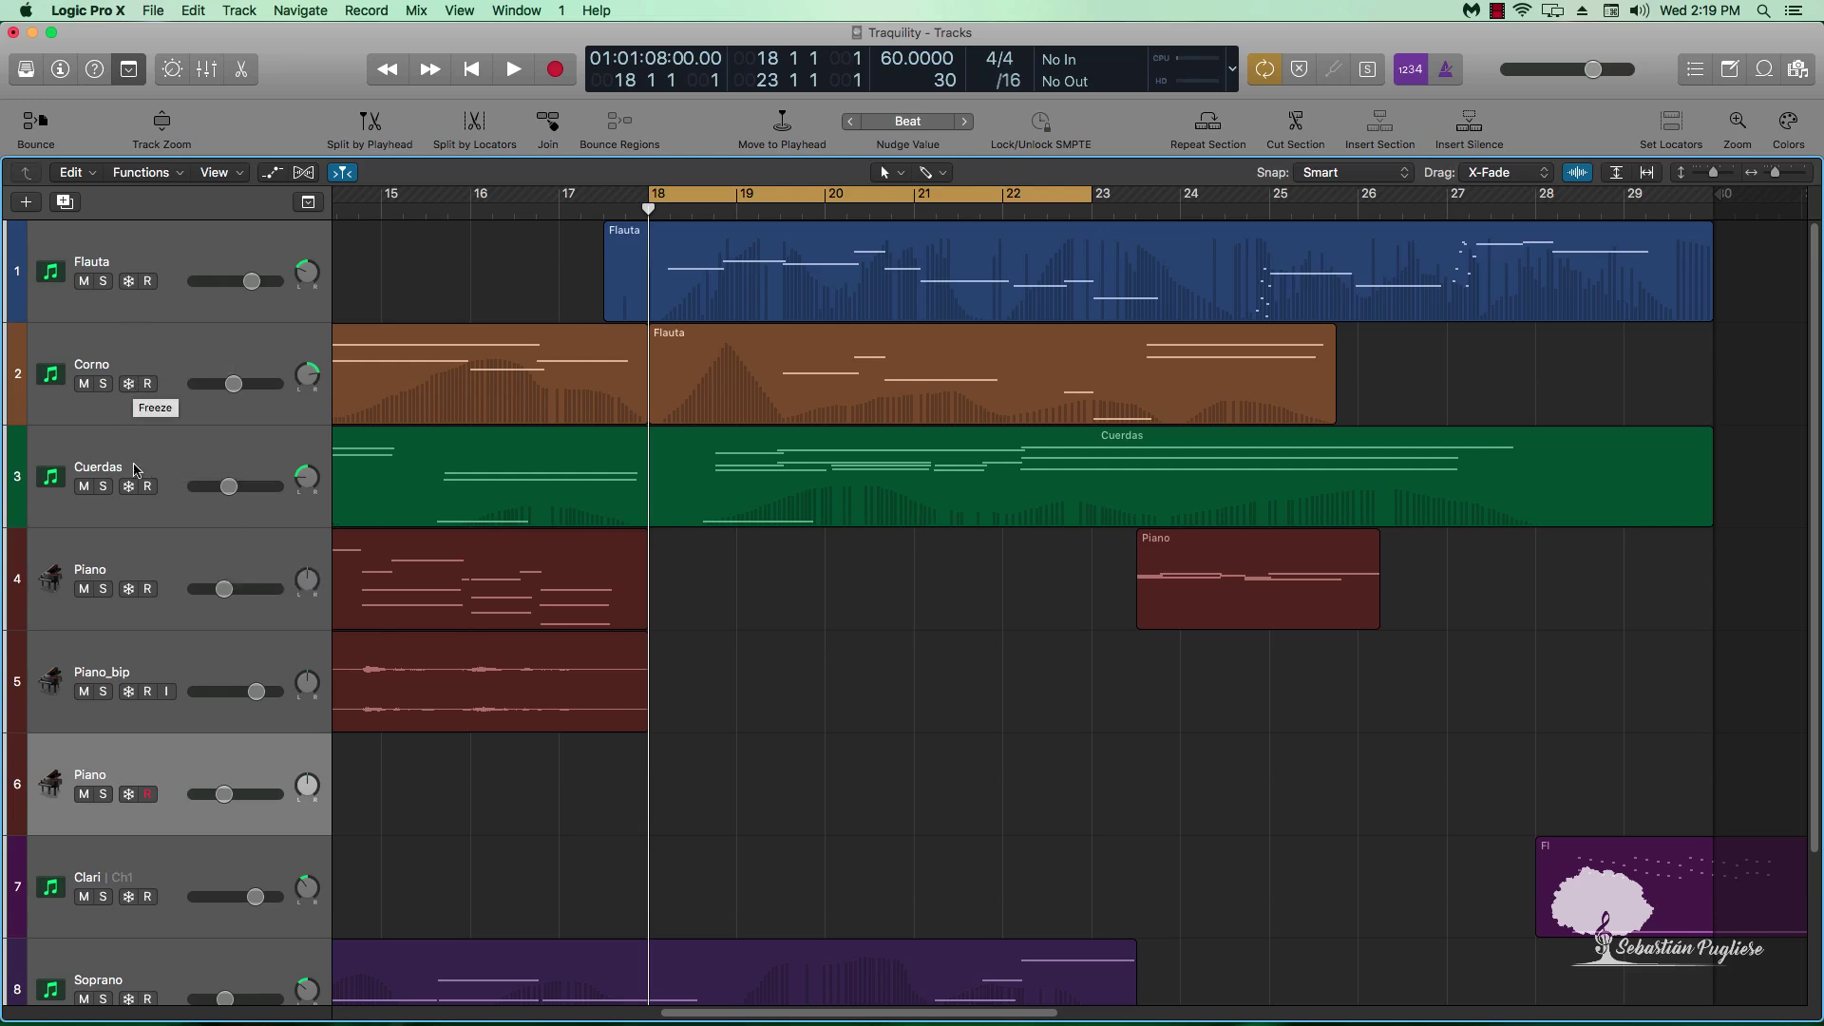
- Enable Freeze on the Corno track and select that track
click(129, 385)
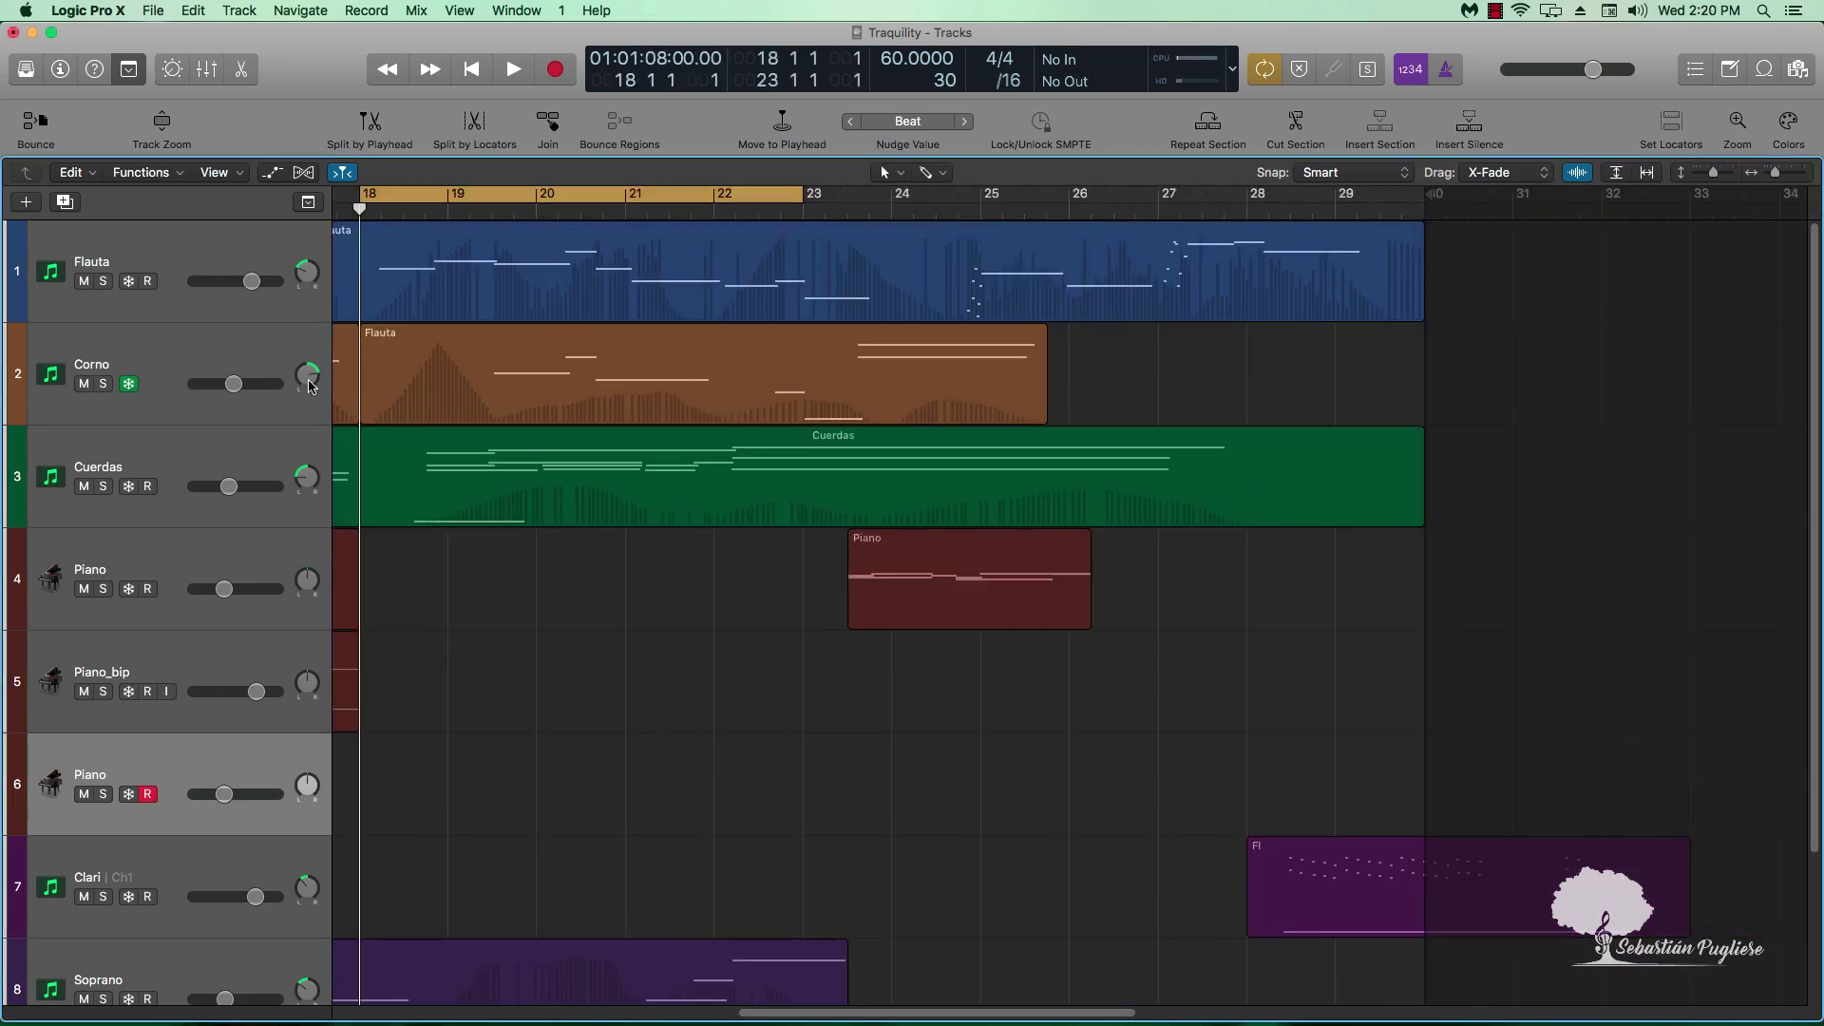
click(163, 358)
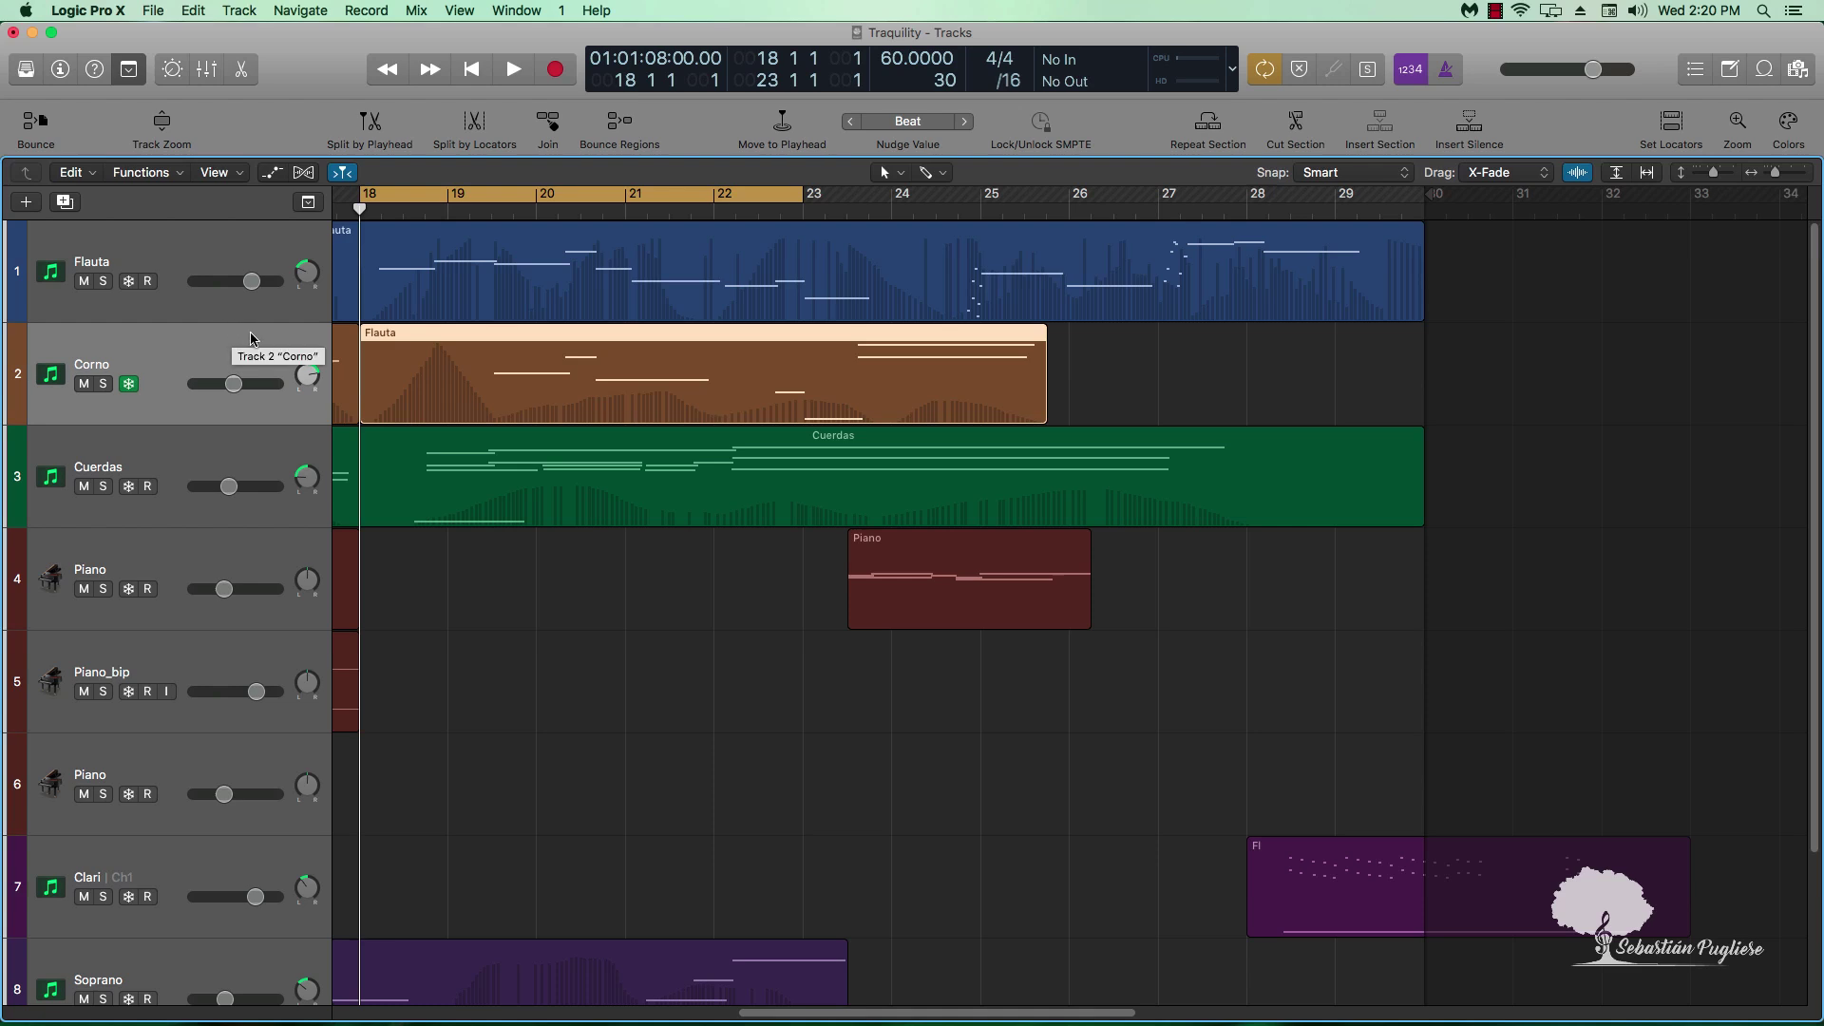
- Inspect the frozen Corno track's channel strip twice, then hide the inspector
click(60, 69)
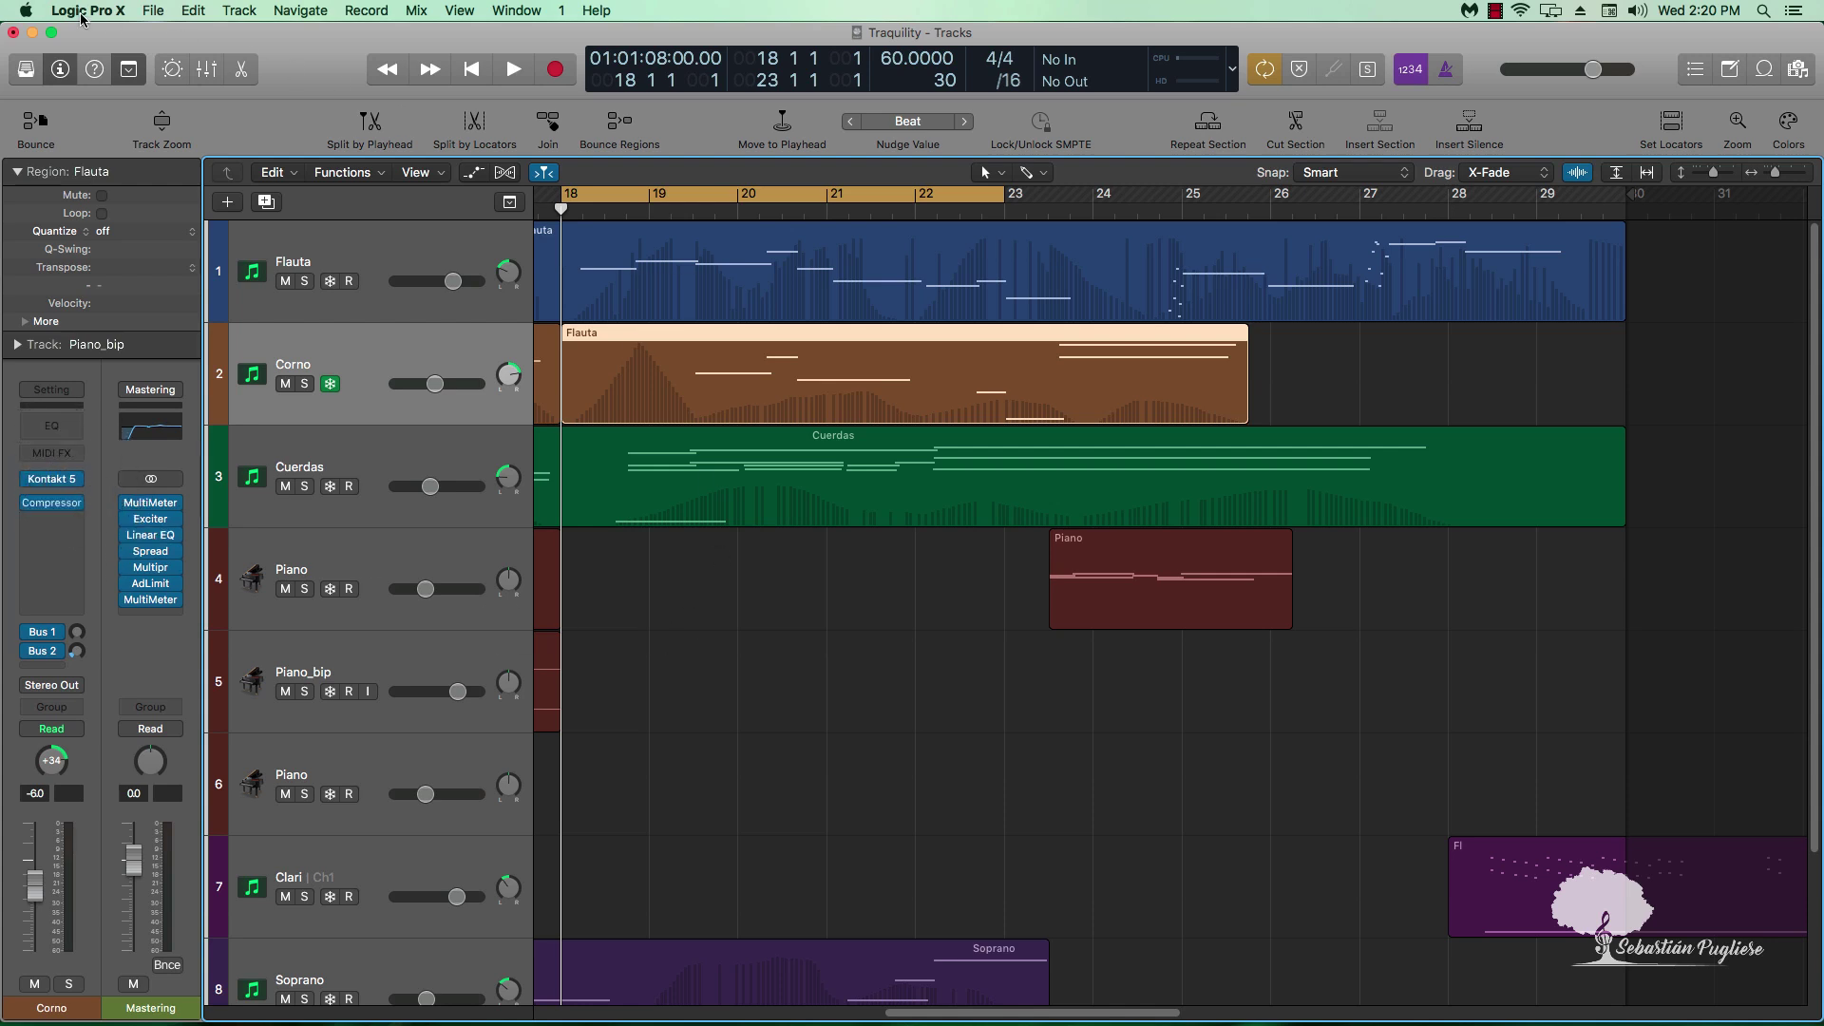
click(59, 68)
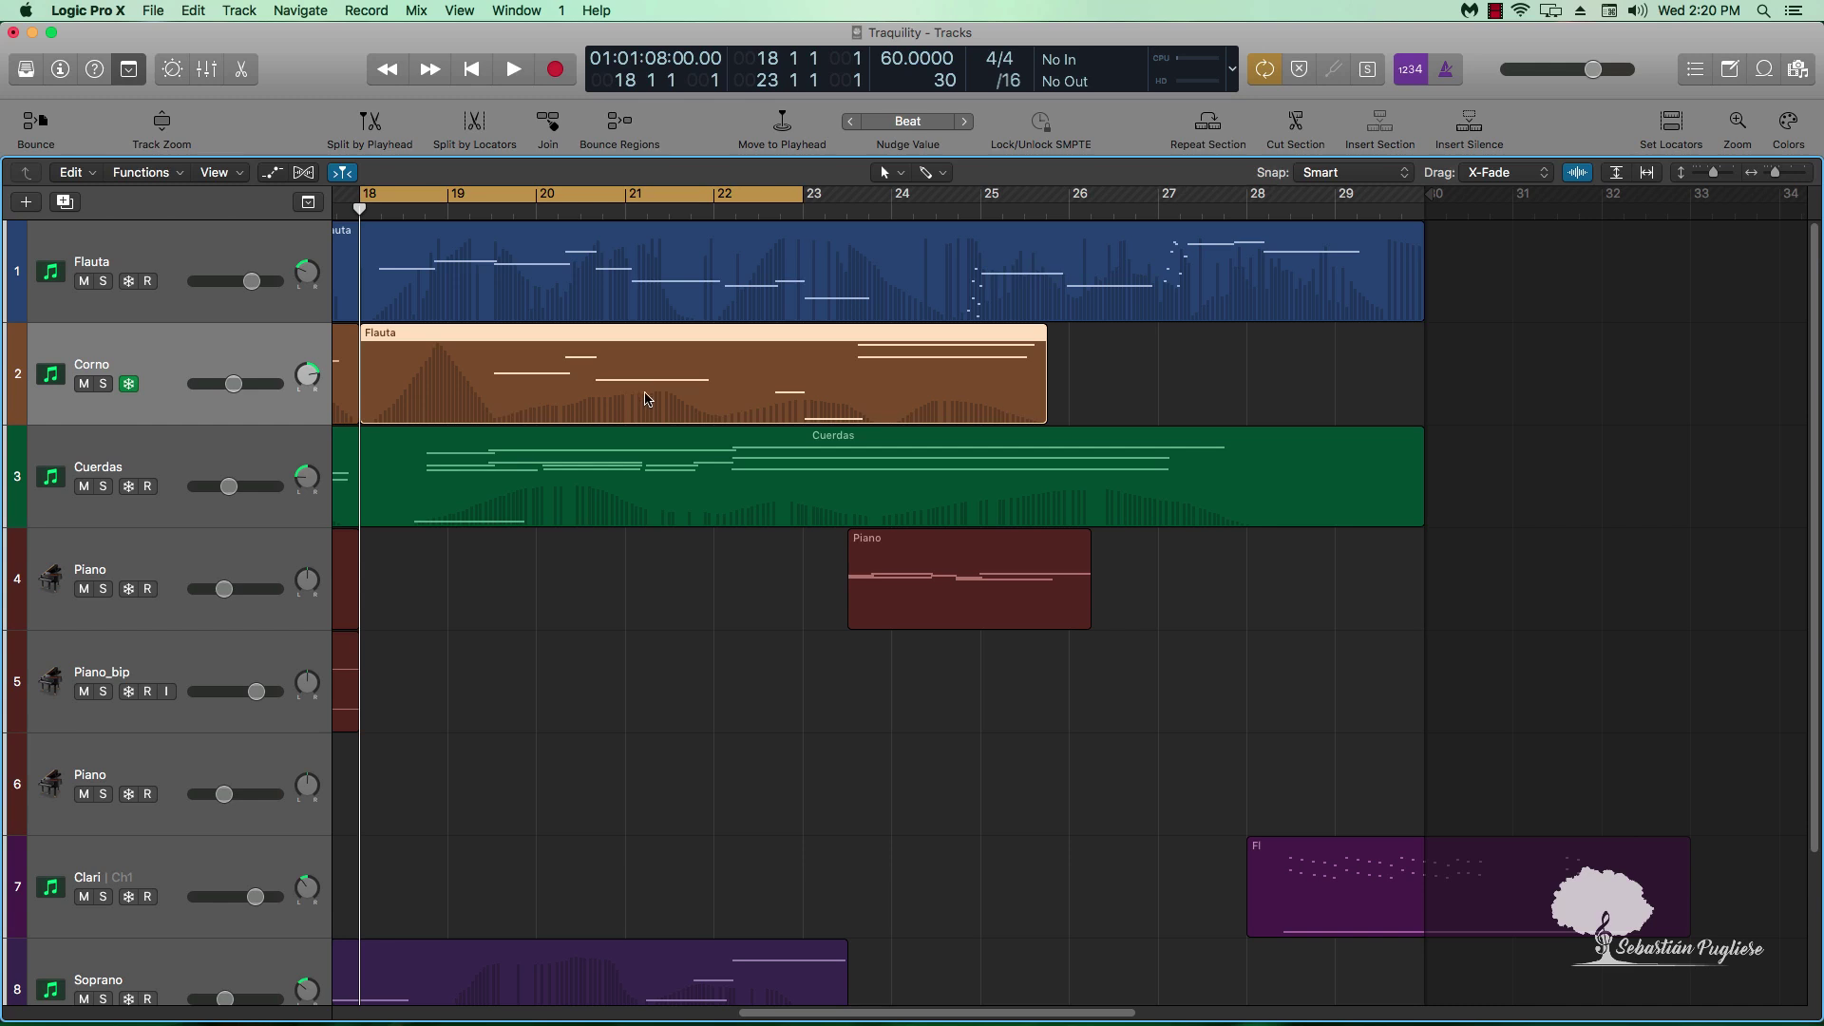
scroll(802, 539, down, 3)
scroll(779, 534, up, 3)
click(60, 69)
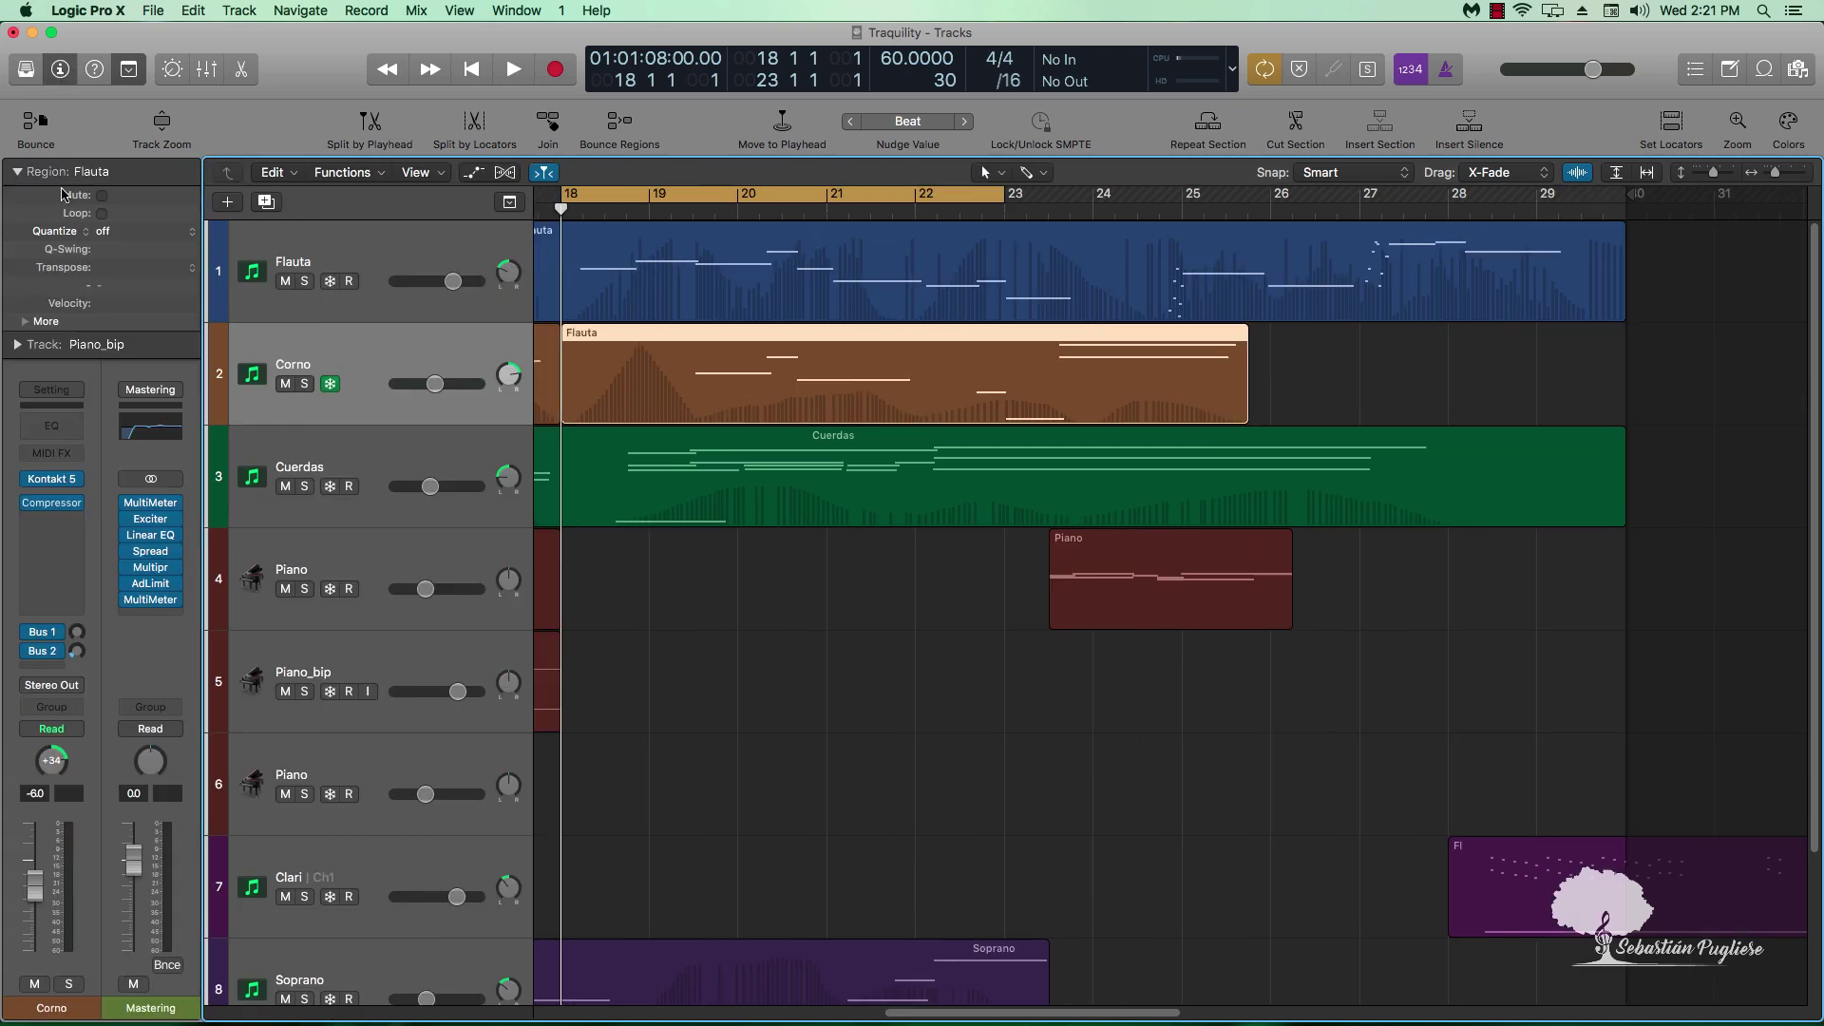
click(60, 68)
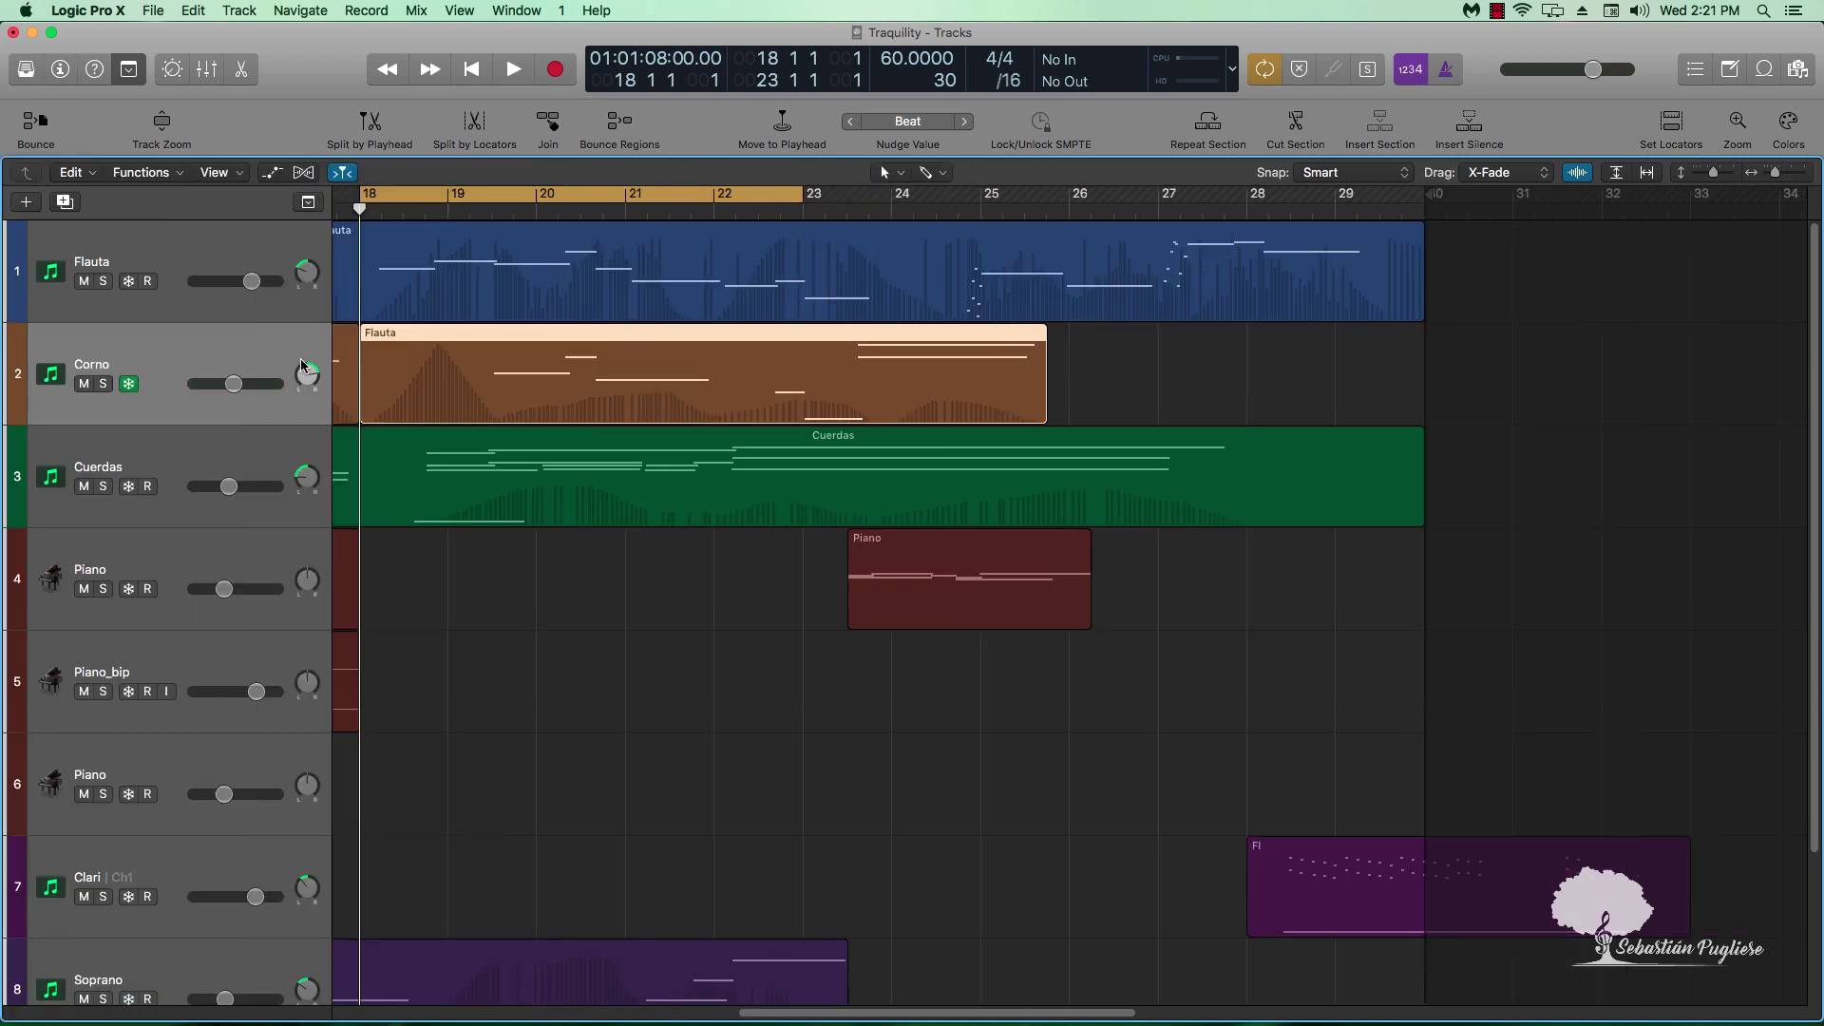
- Try to move a note of the frozen Corno track's region in the Piano Roll, then decline to unfreeze
double_click(606, 386)
drag(842, 904, 796, 909)
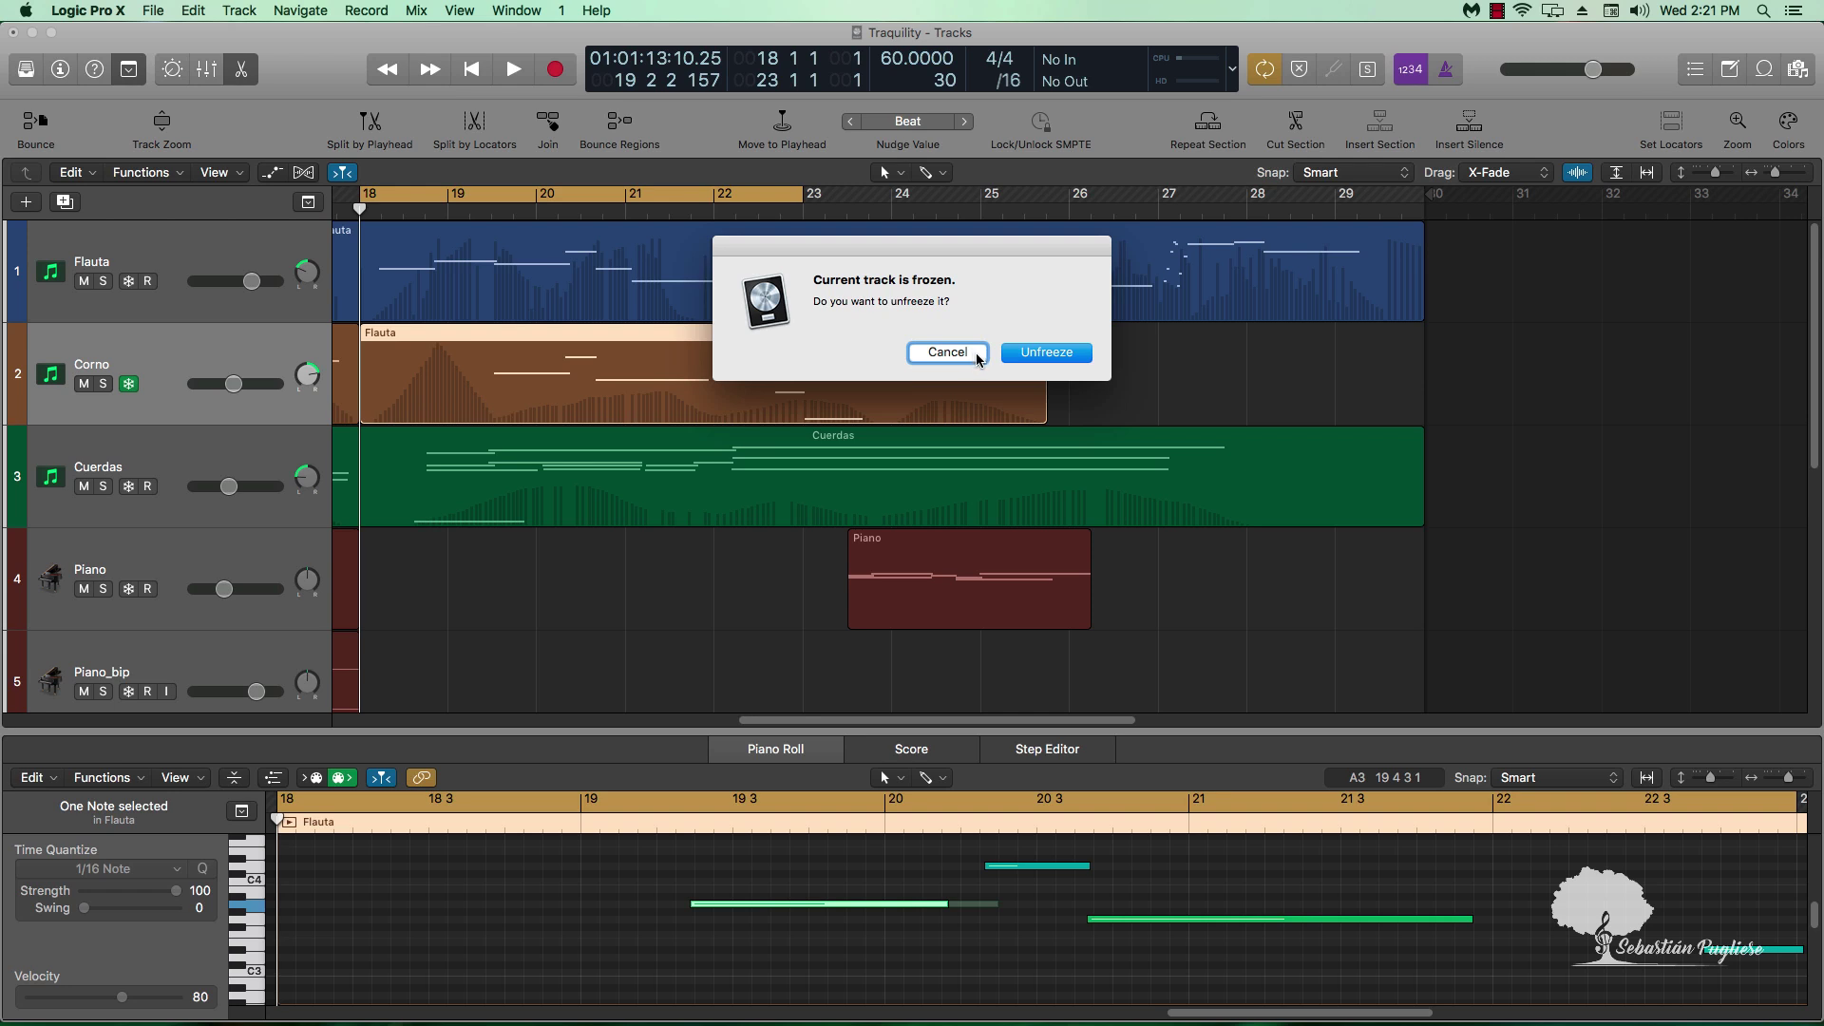
click(975, 361)
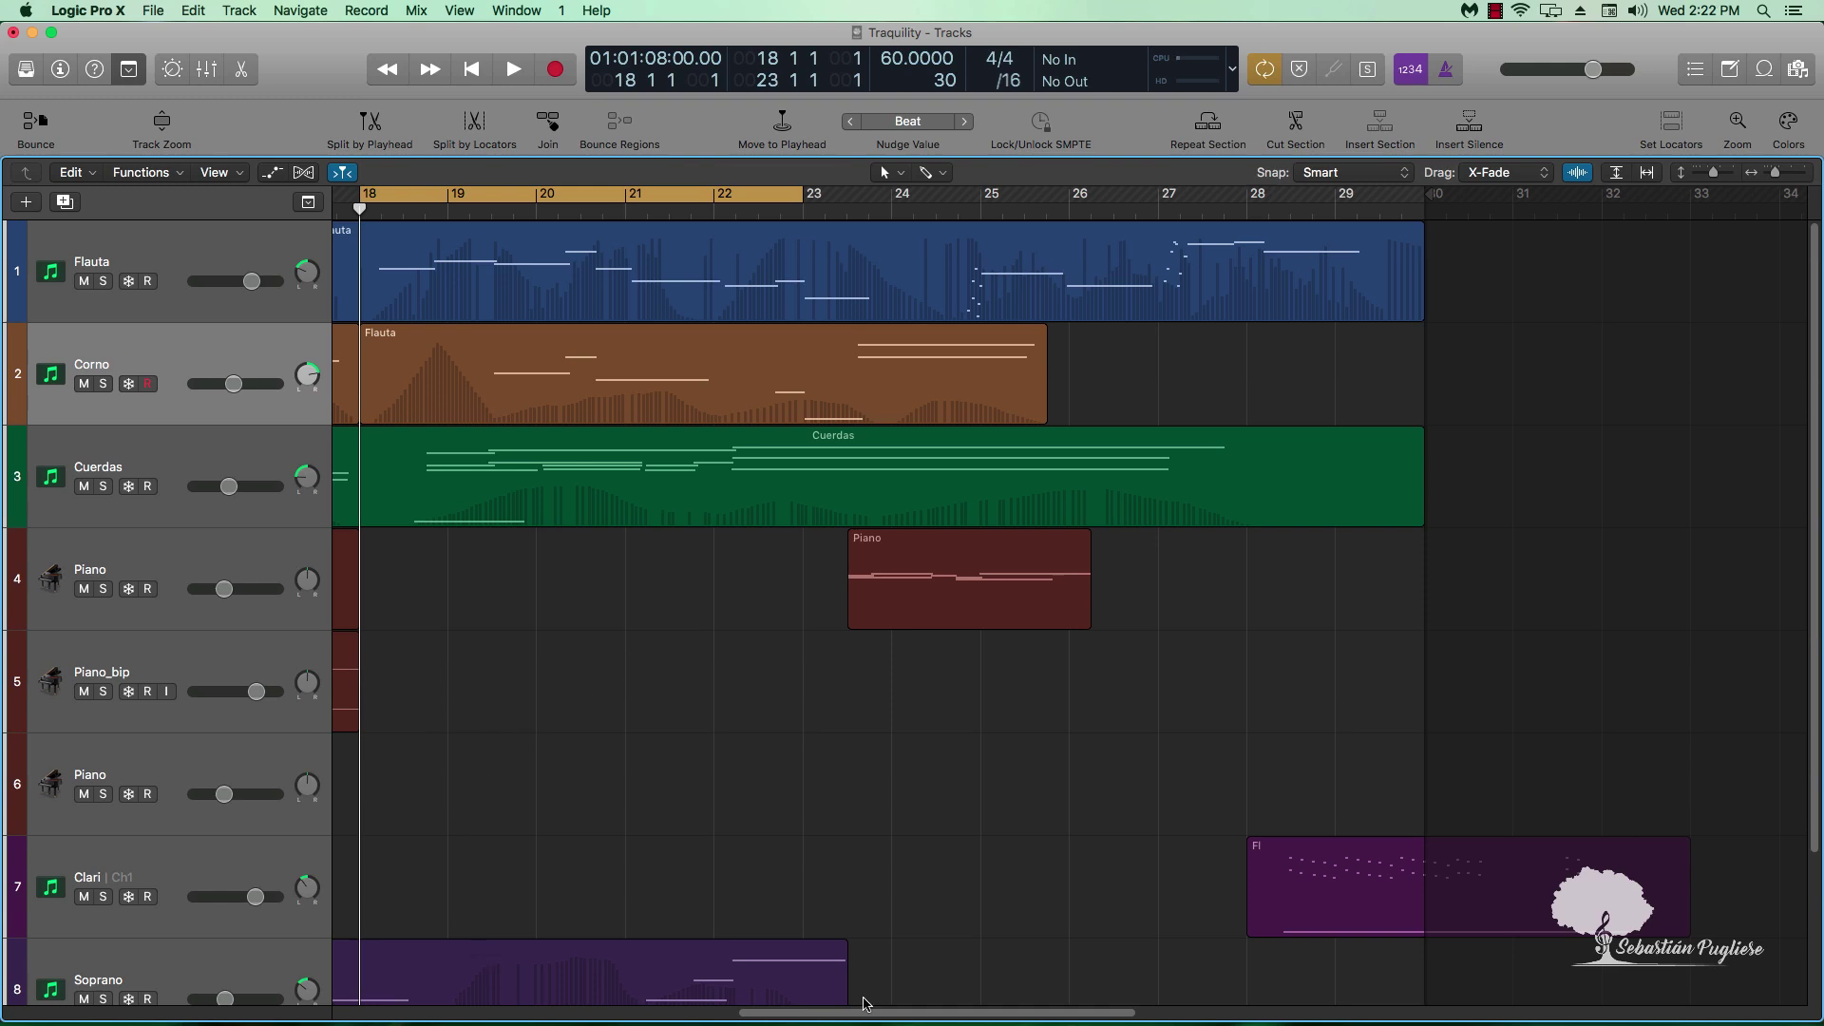
- Enable Marquee Tool click zones for the Pointer Tool in the General Editing preferences and close the preferences
drag(882, 1009, 673, 1009)
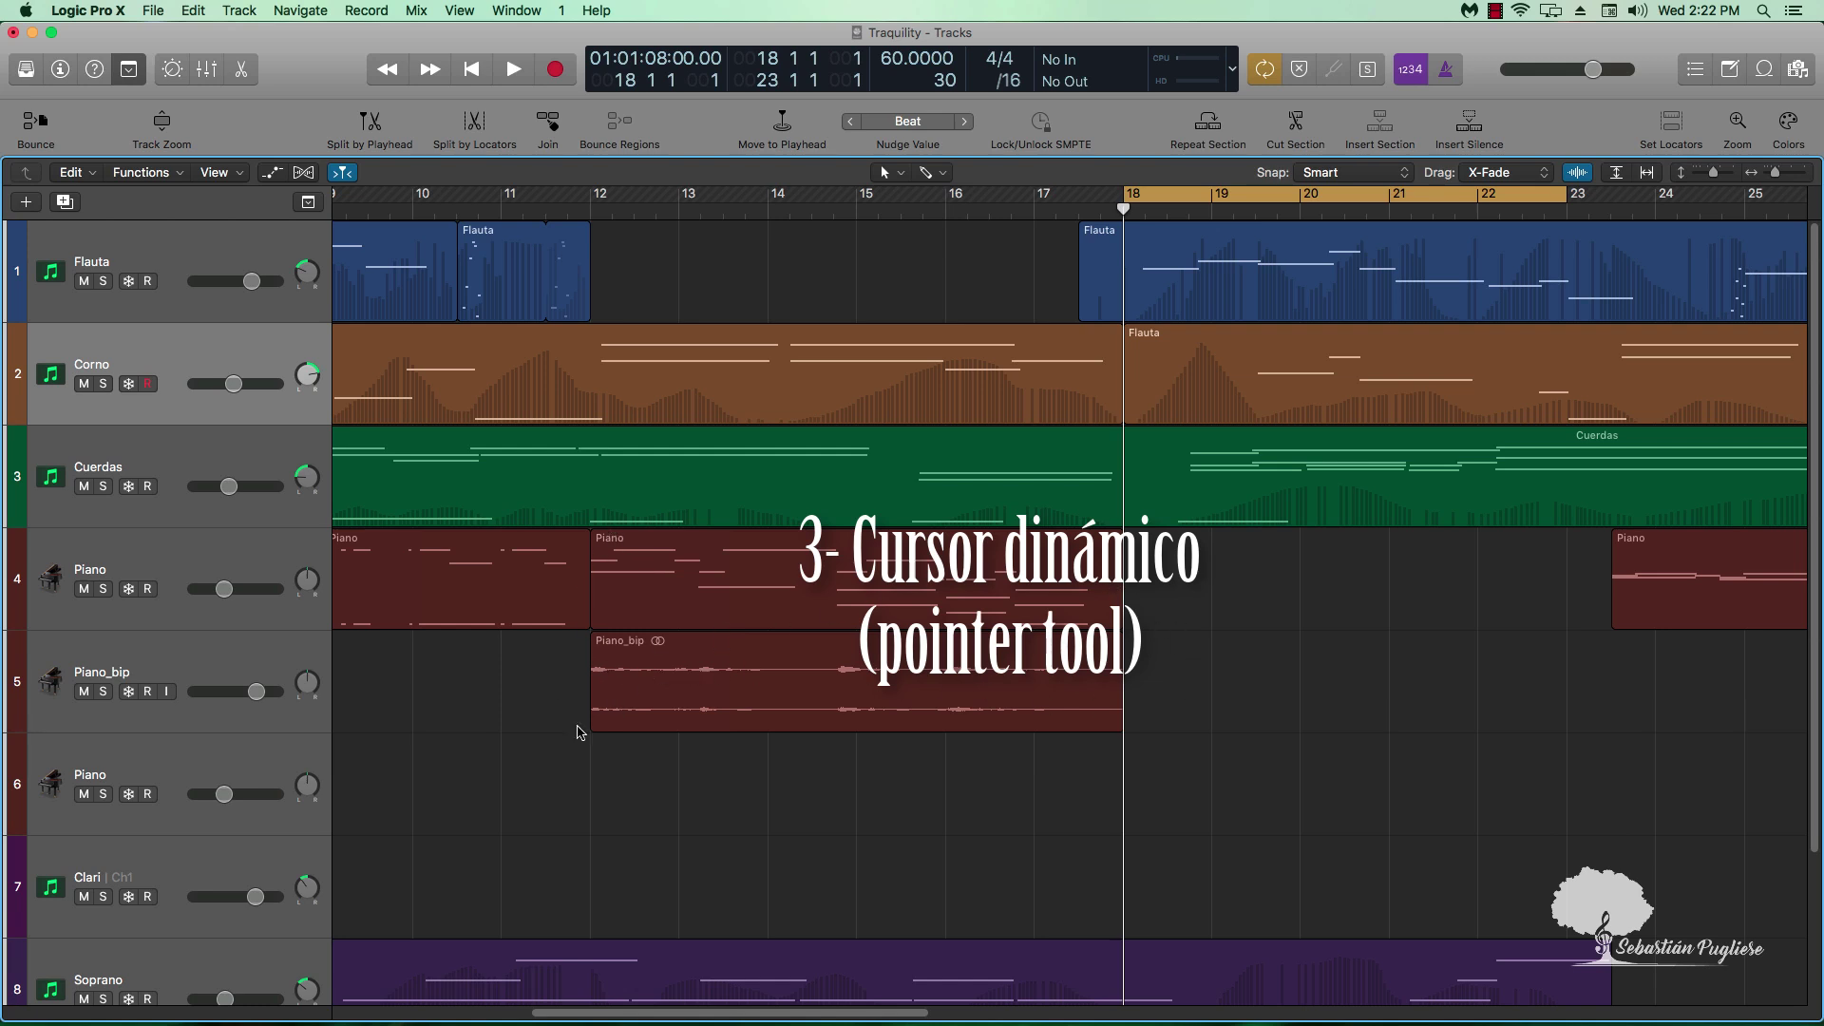
click(886, 600)
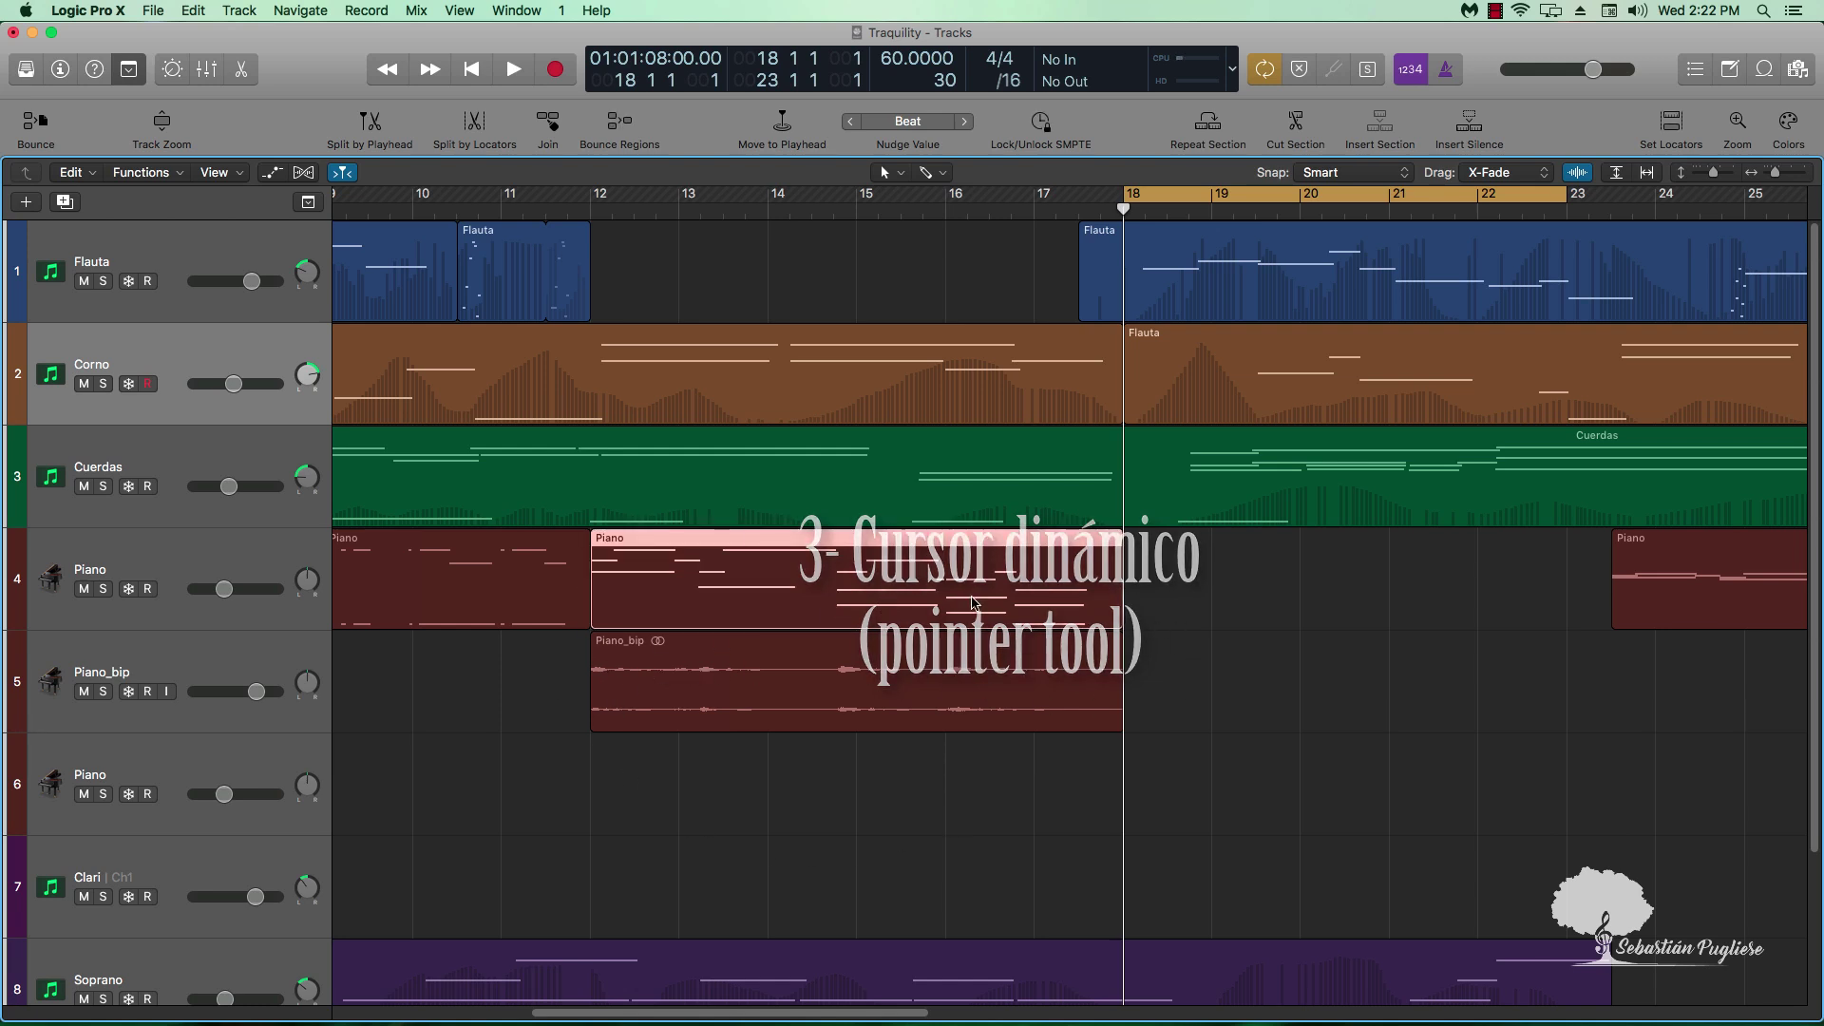
click(812, 701)
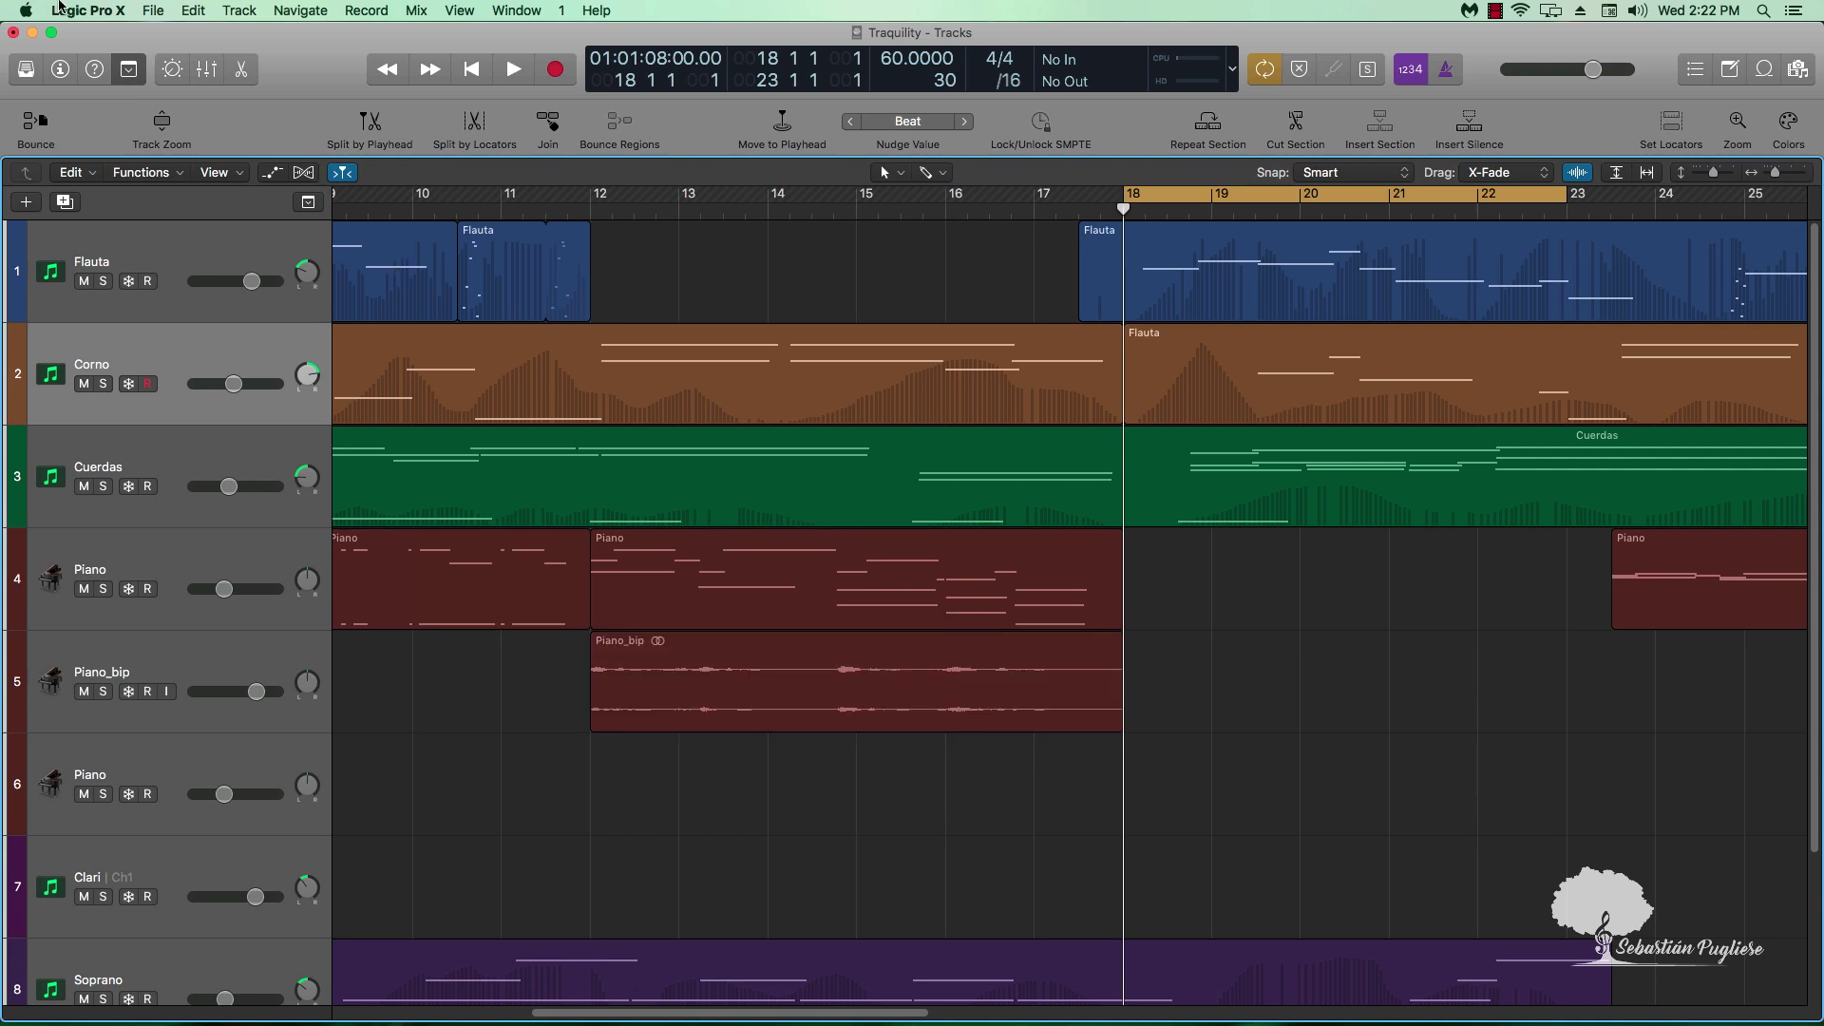
click(90, 11)
mouse_move(121, 63)
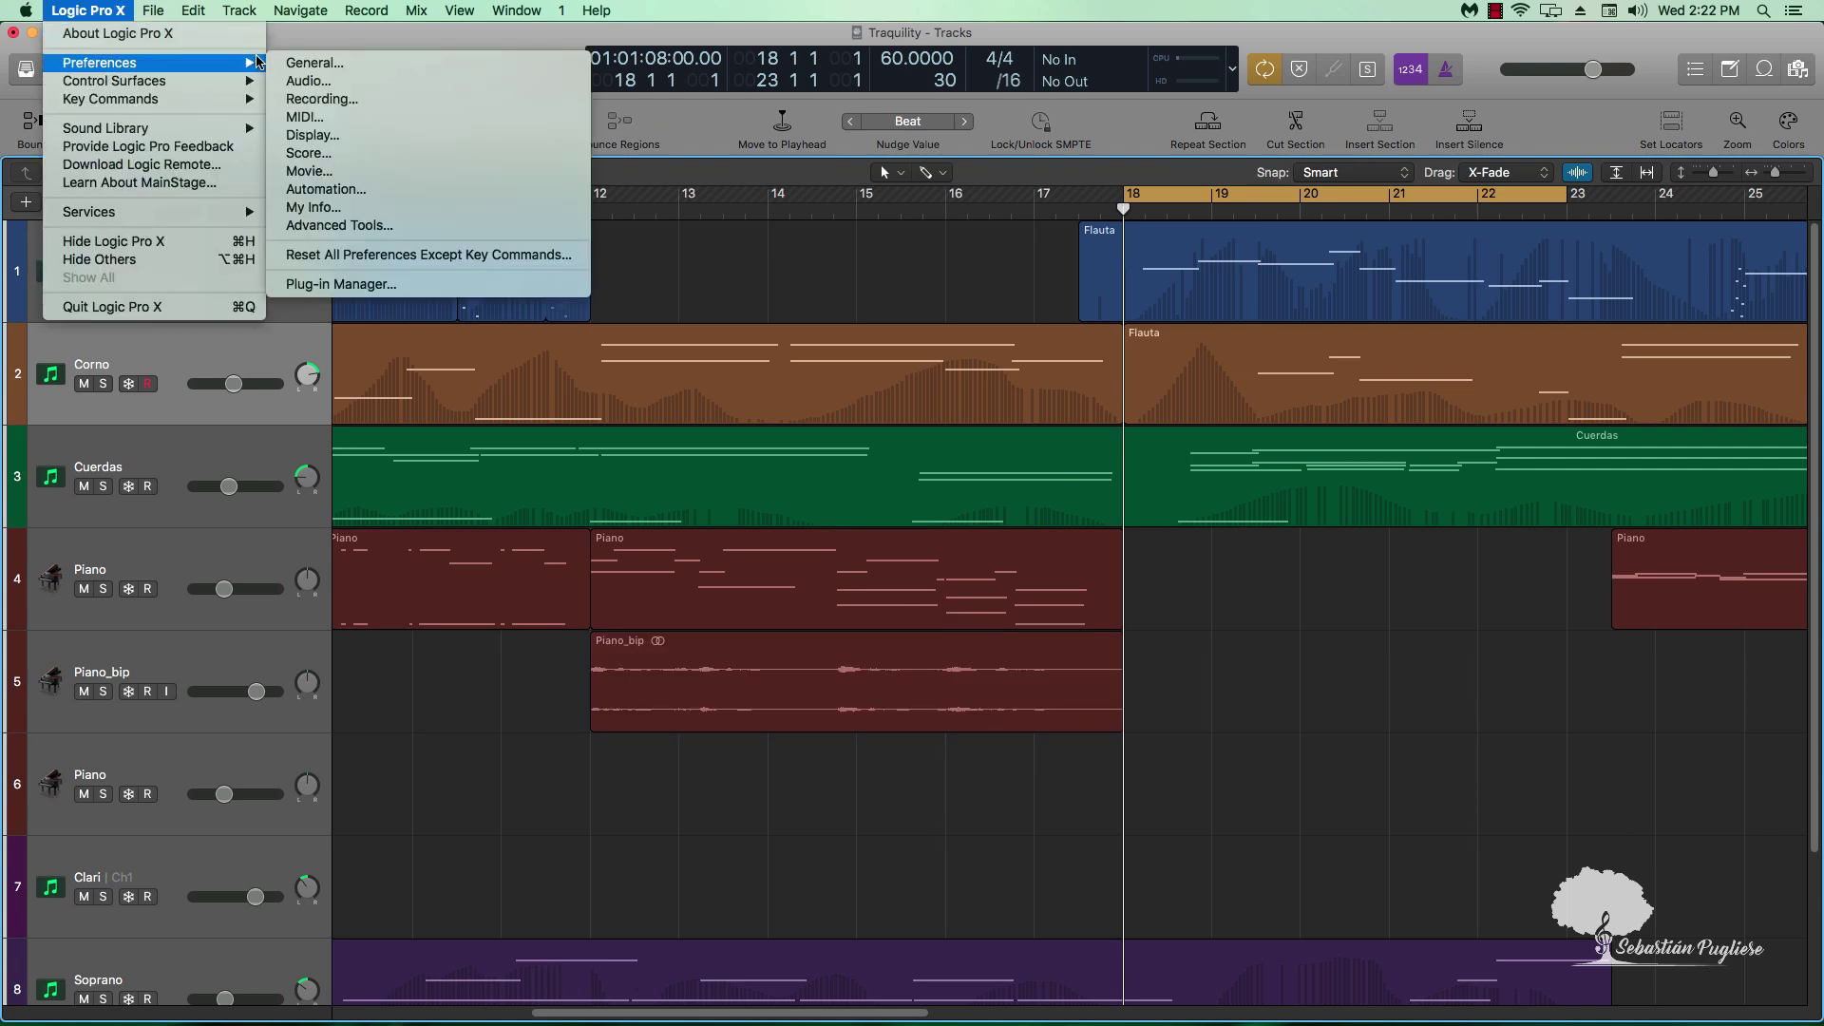
click(364, 72)
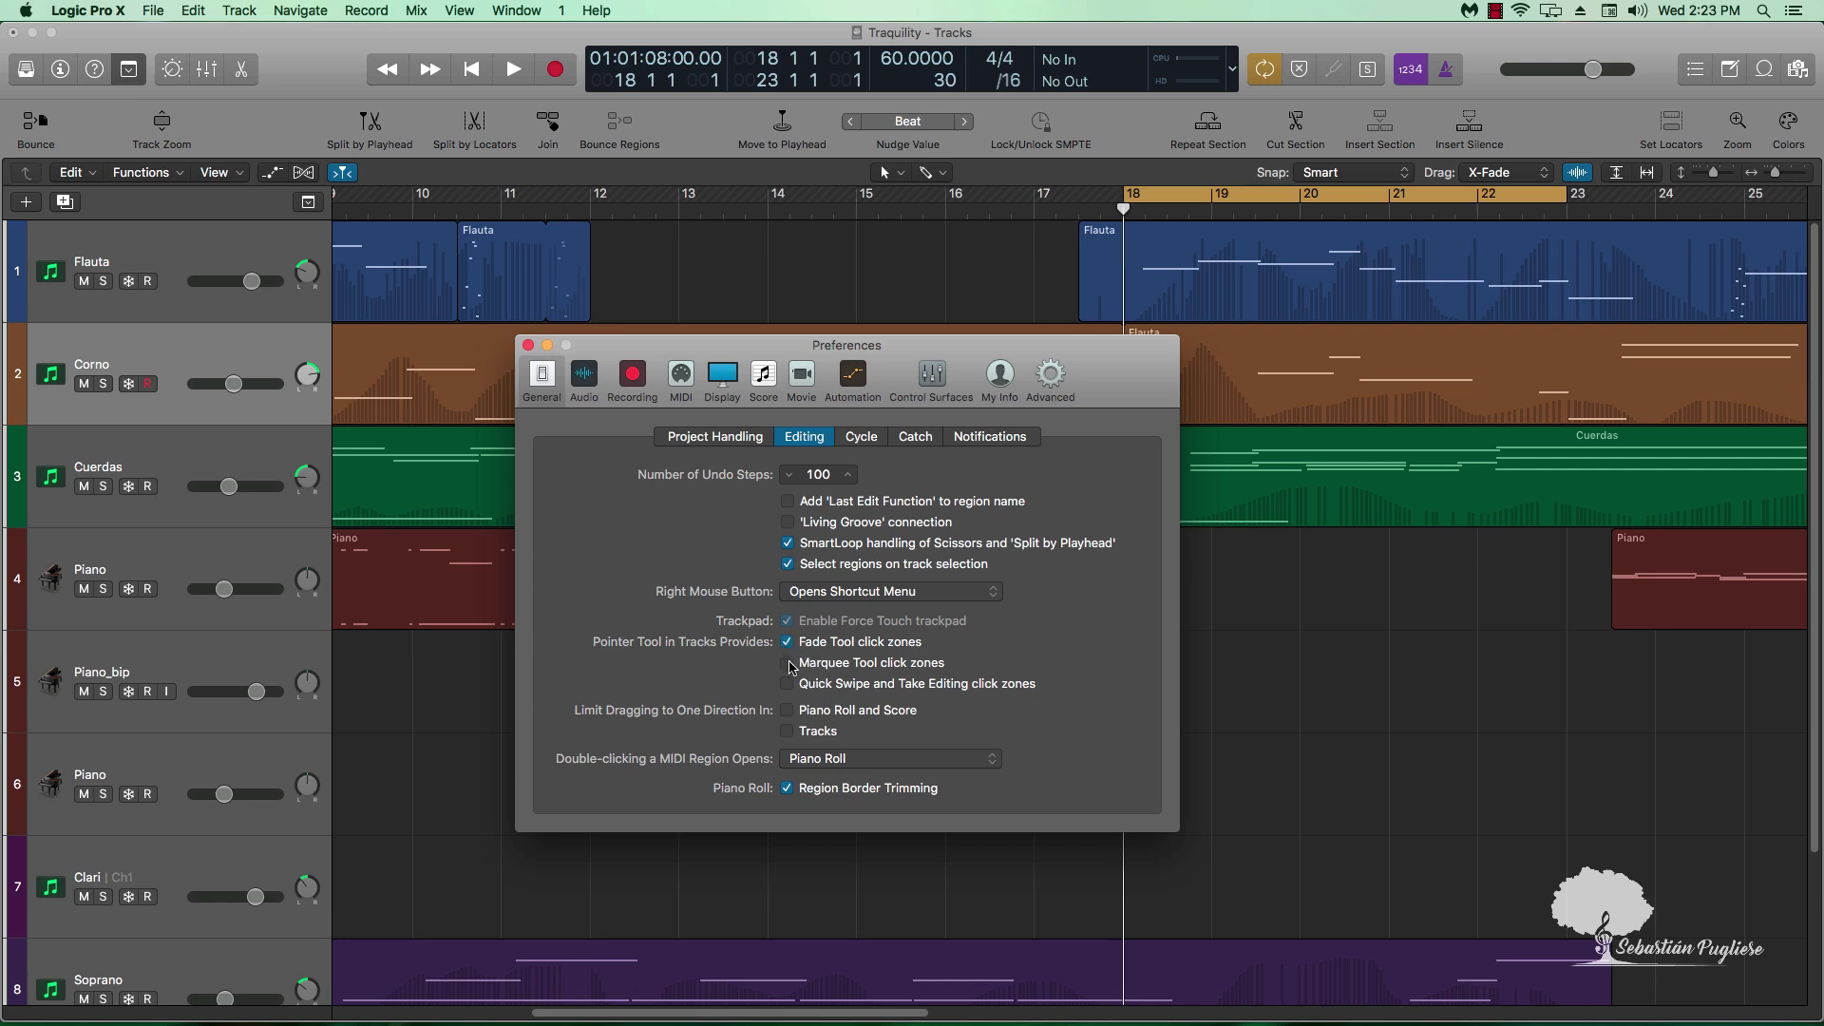
click(787, 662)
click(529, 345)
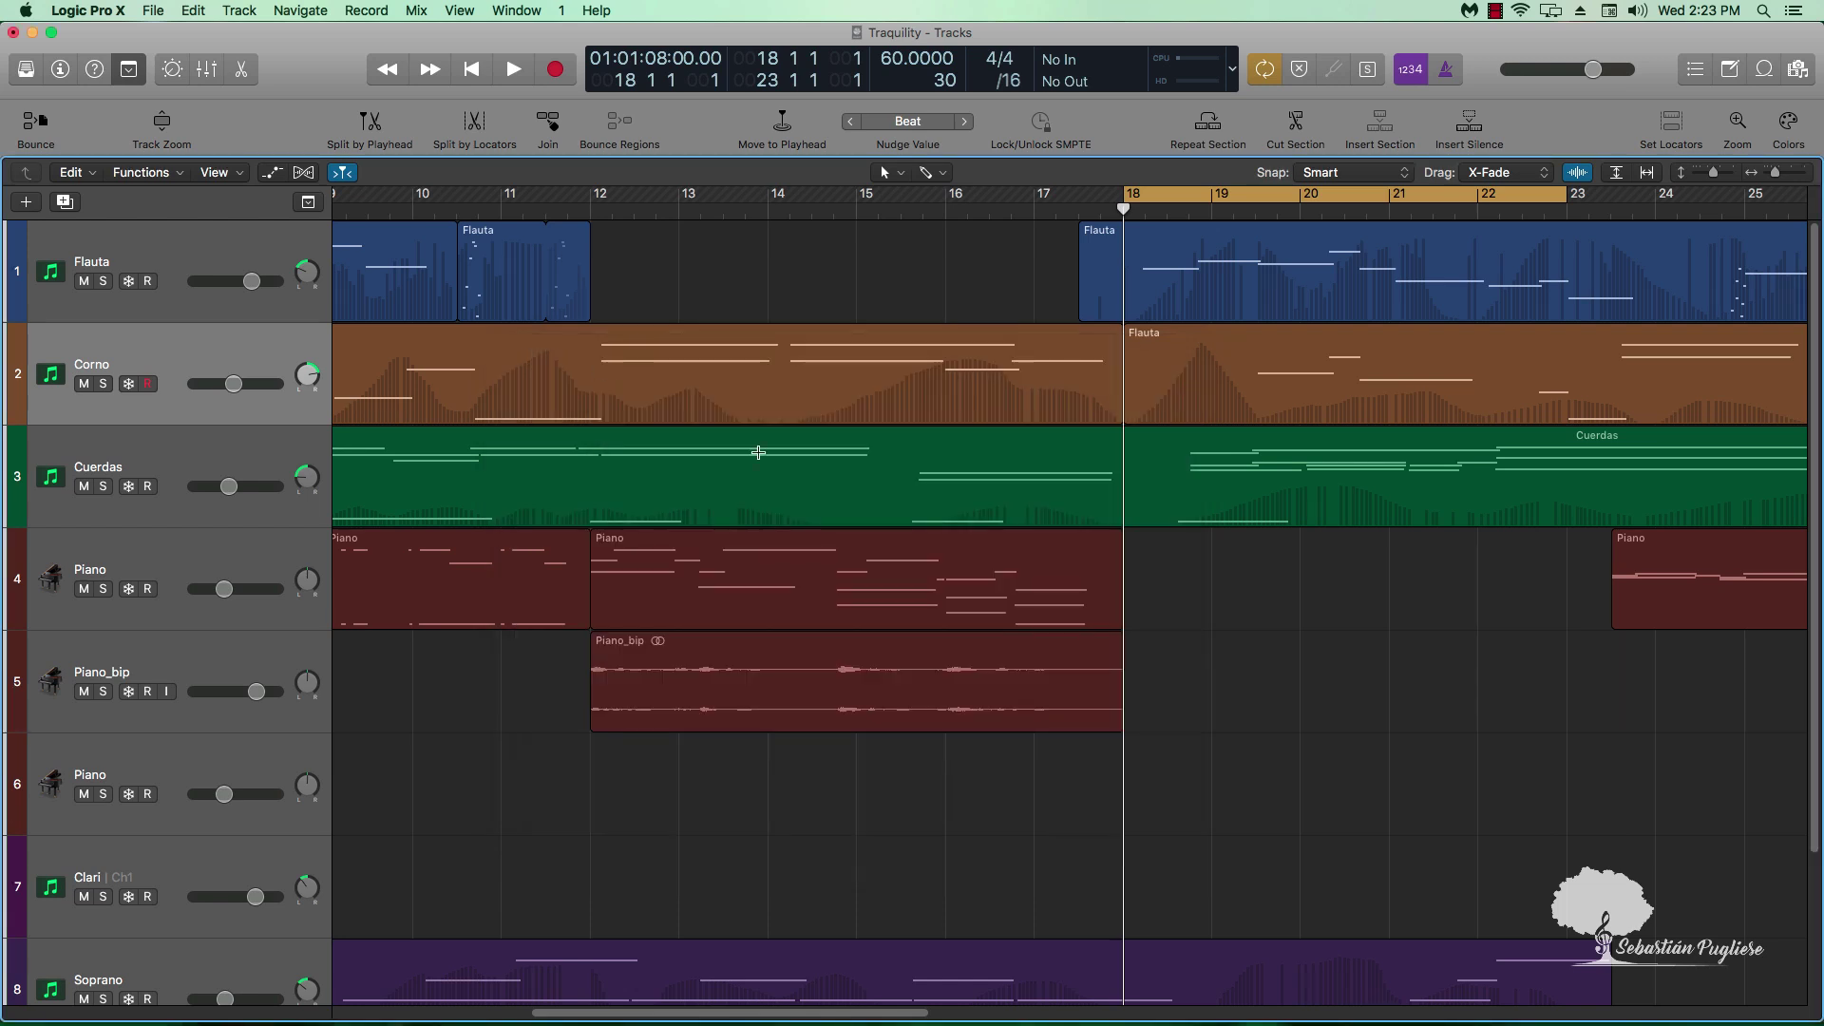
- Try a short fade-out and fade-in on the Piano_bip region with the Pointer Tool, then remove both fades
click(1119, 648)
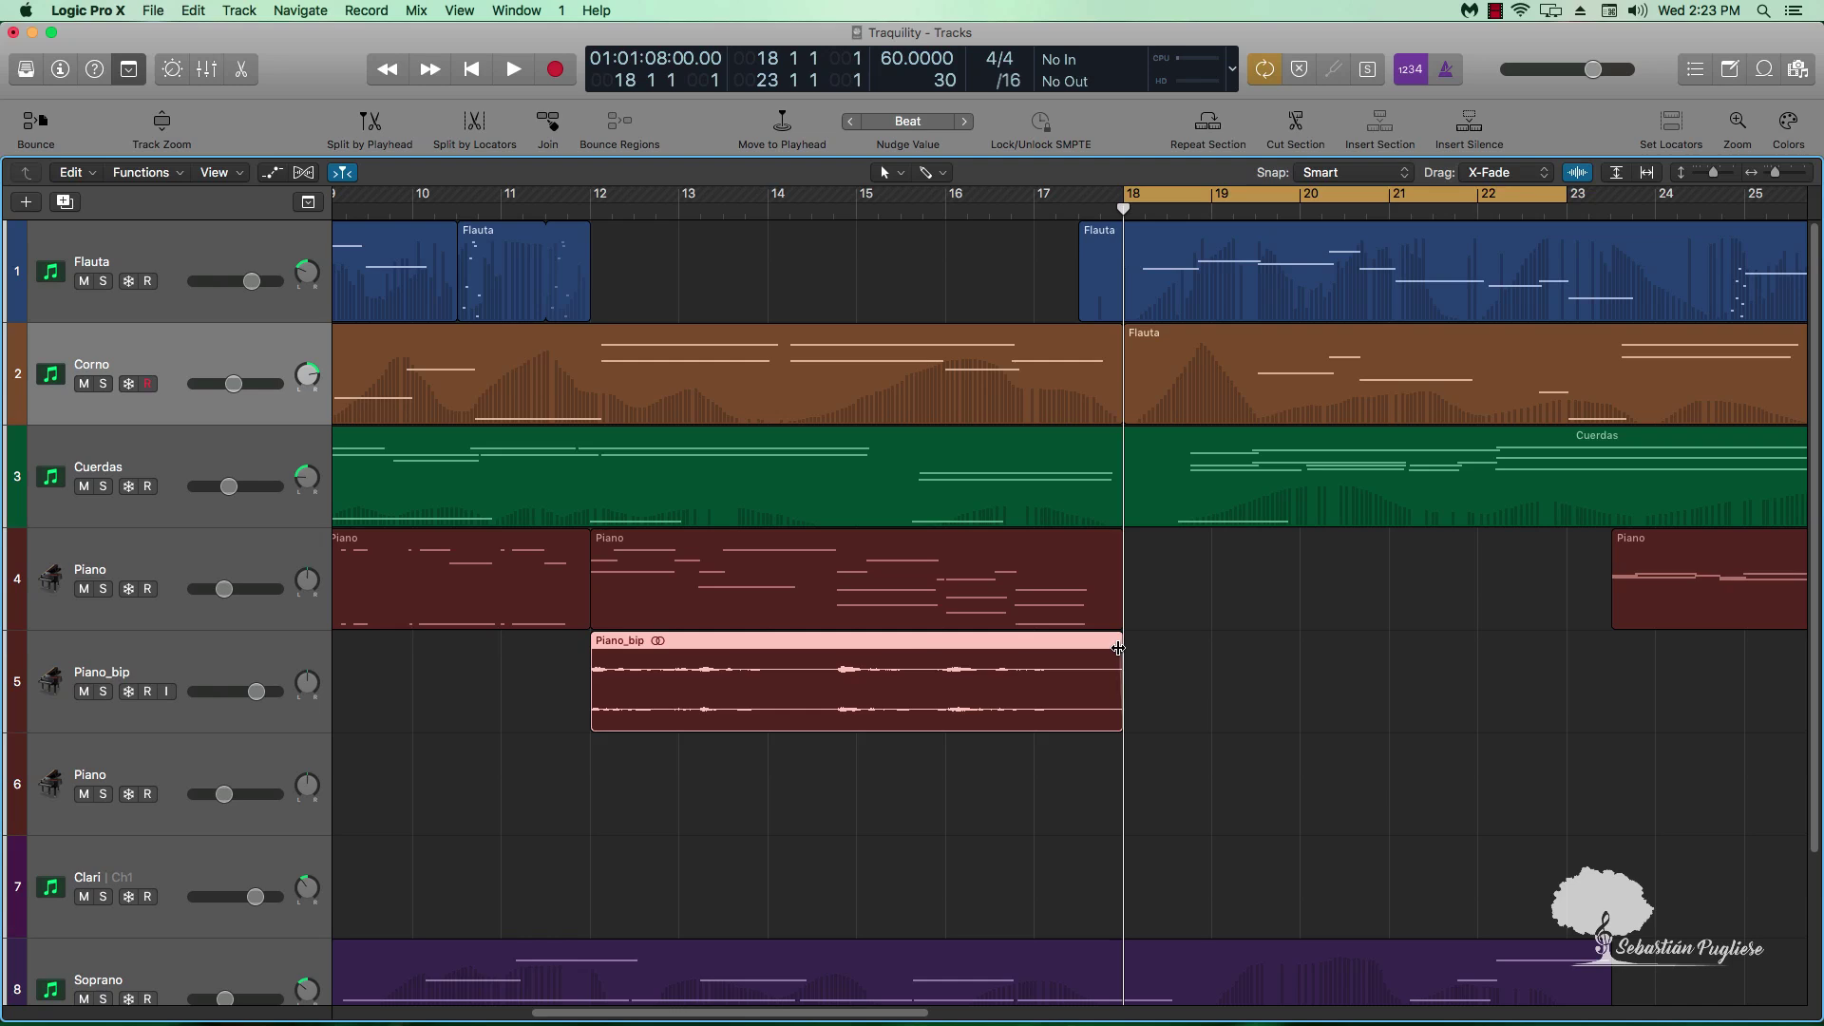
drag(1119, 648, 1060, 649)
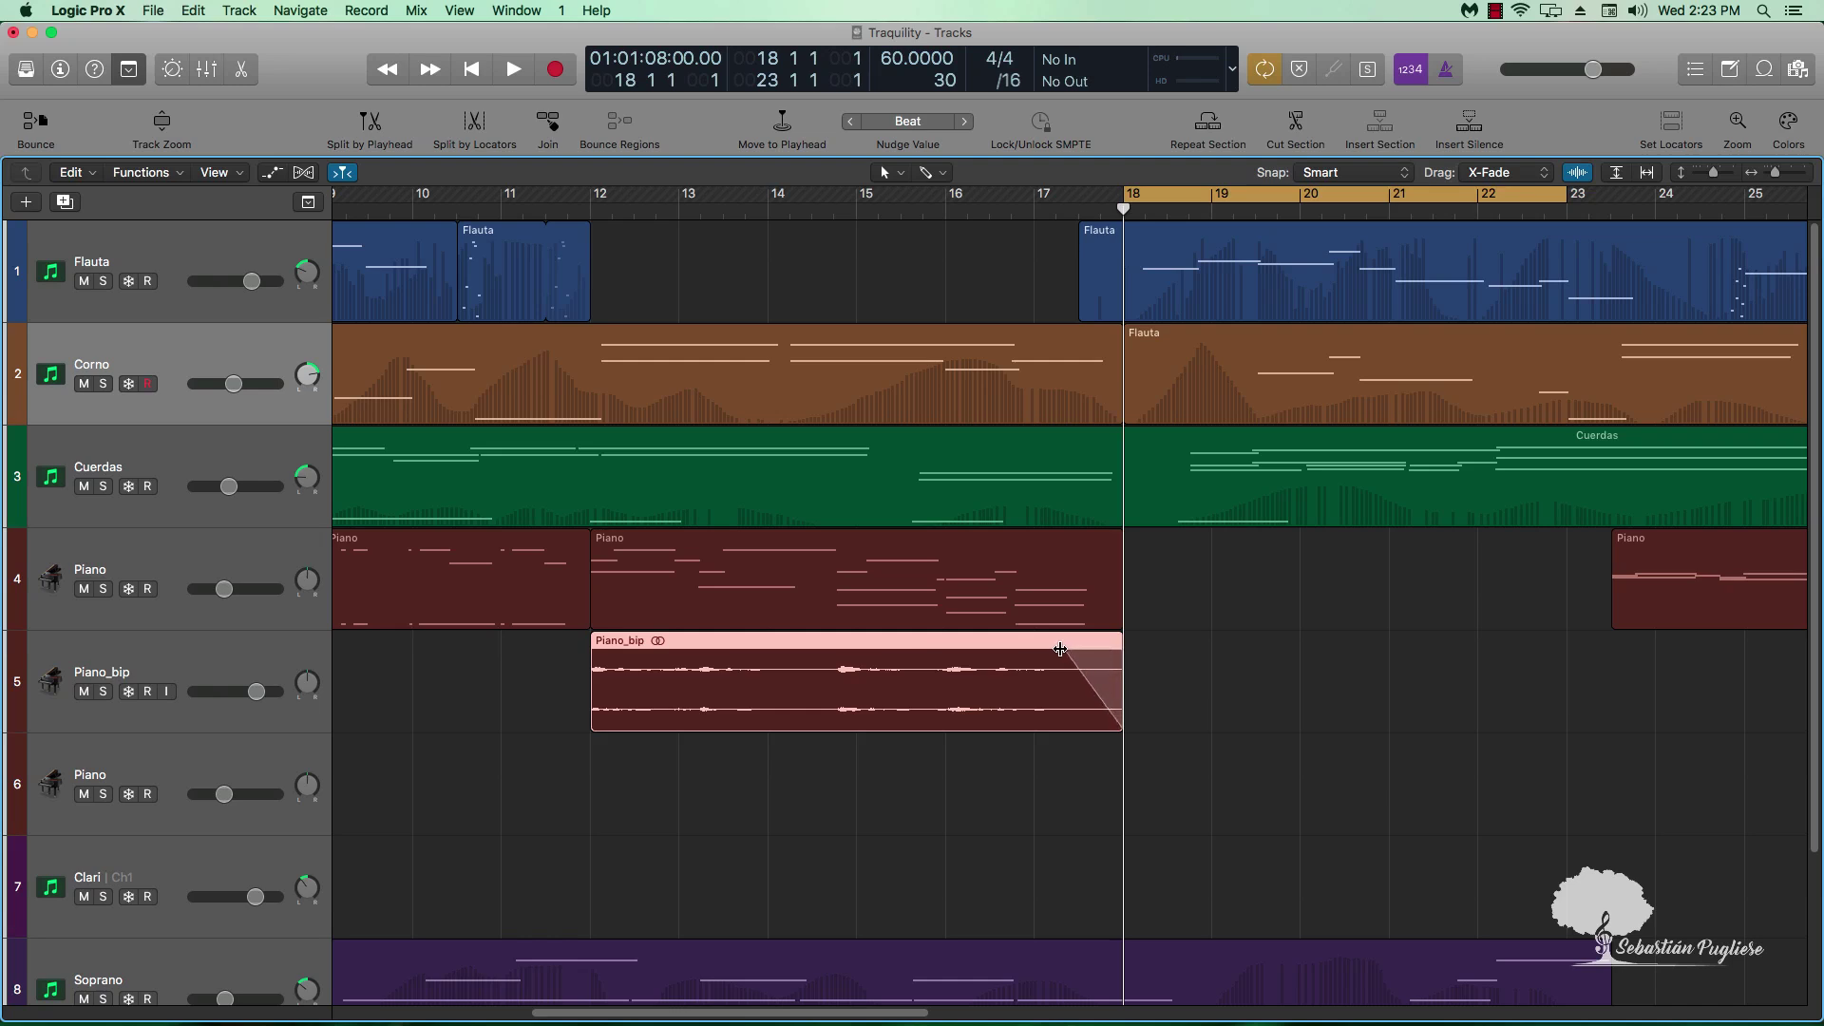
click(930, 179)
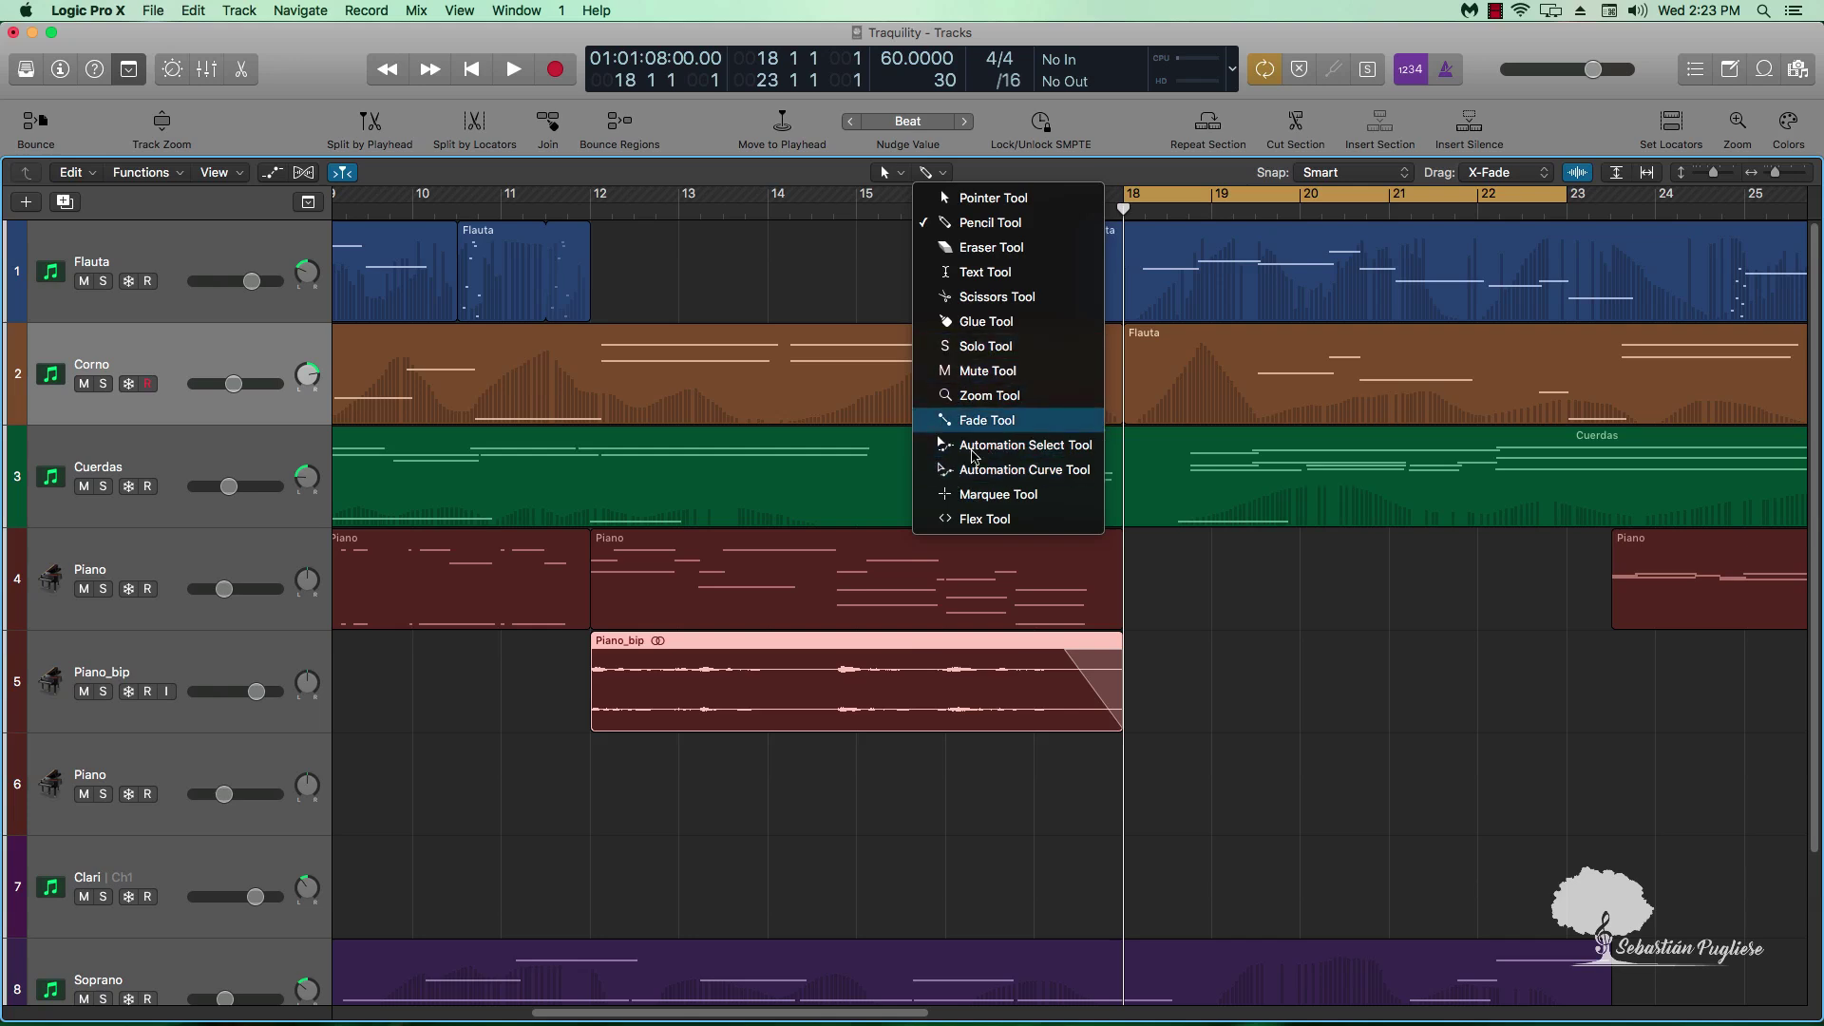
click(675, 827)
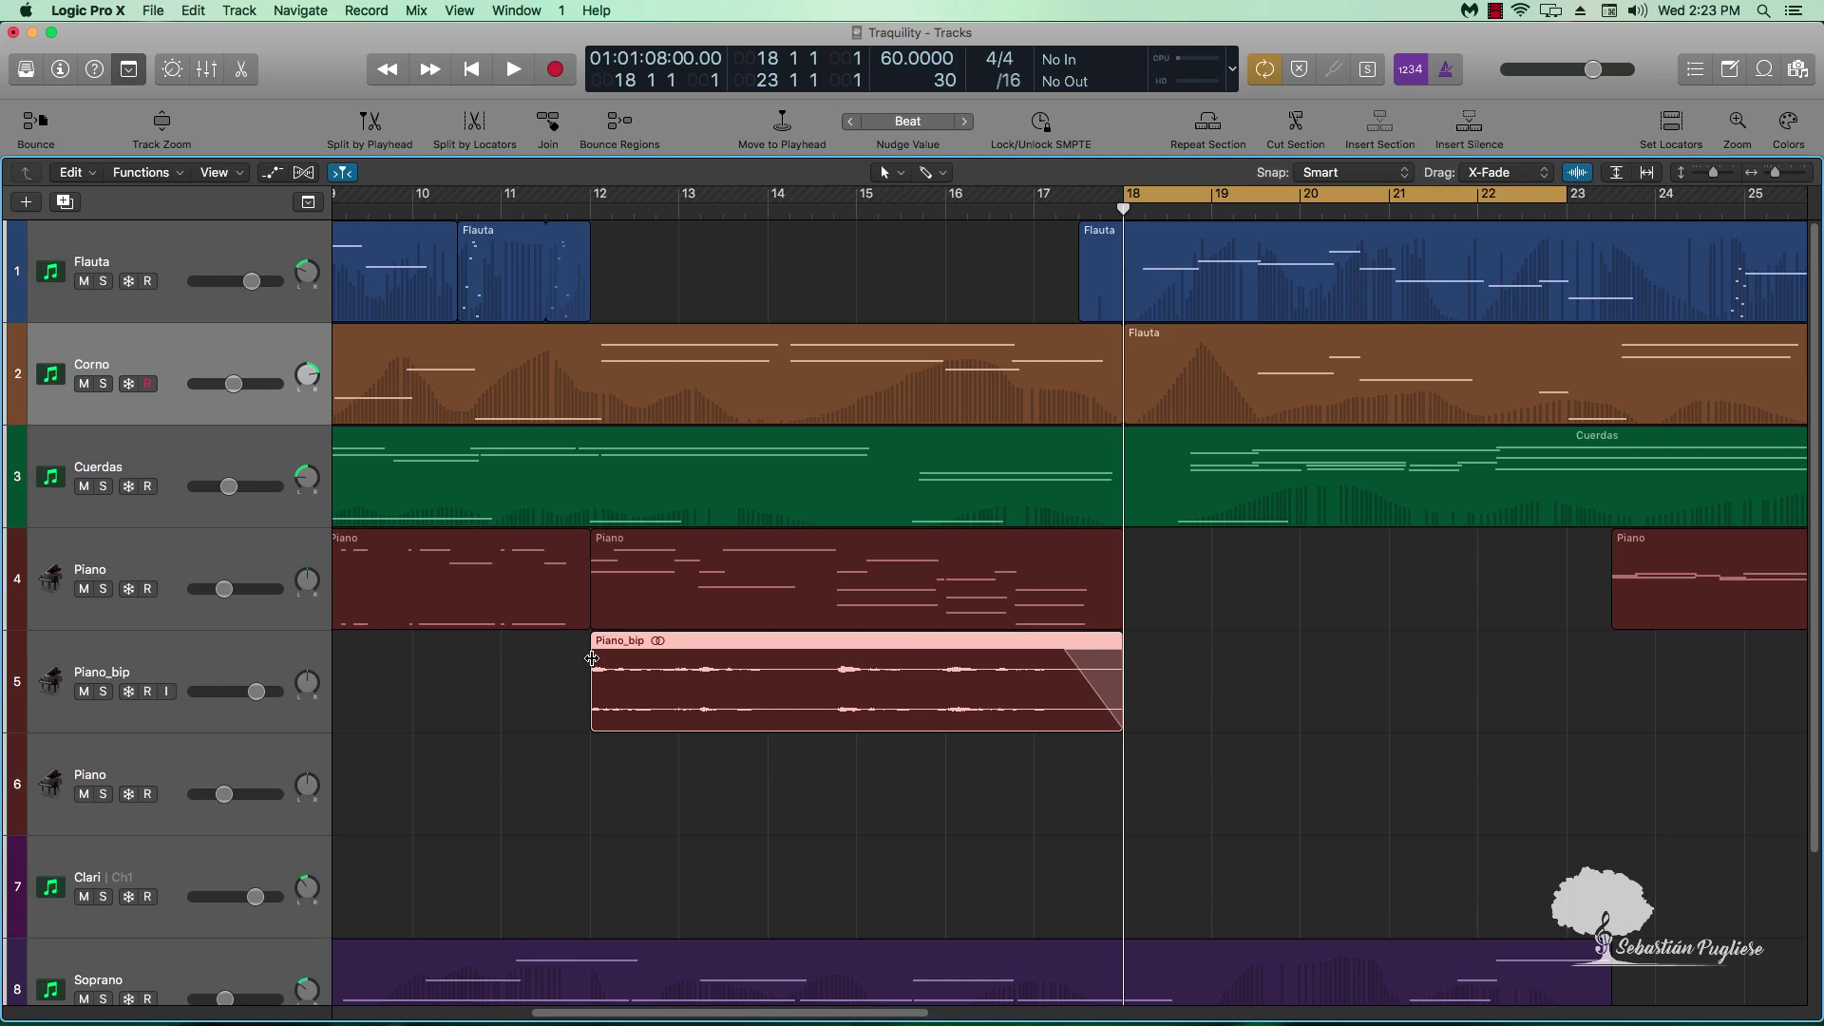
drag(592, 658, 636, 665)
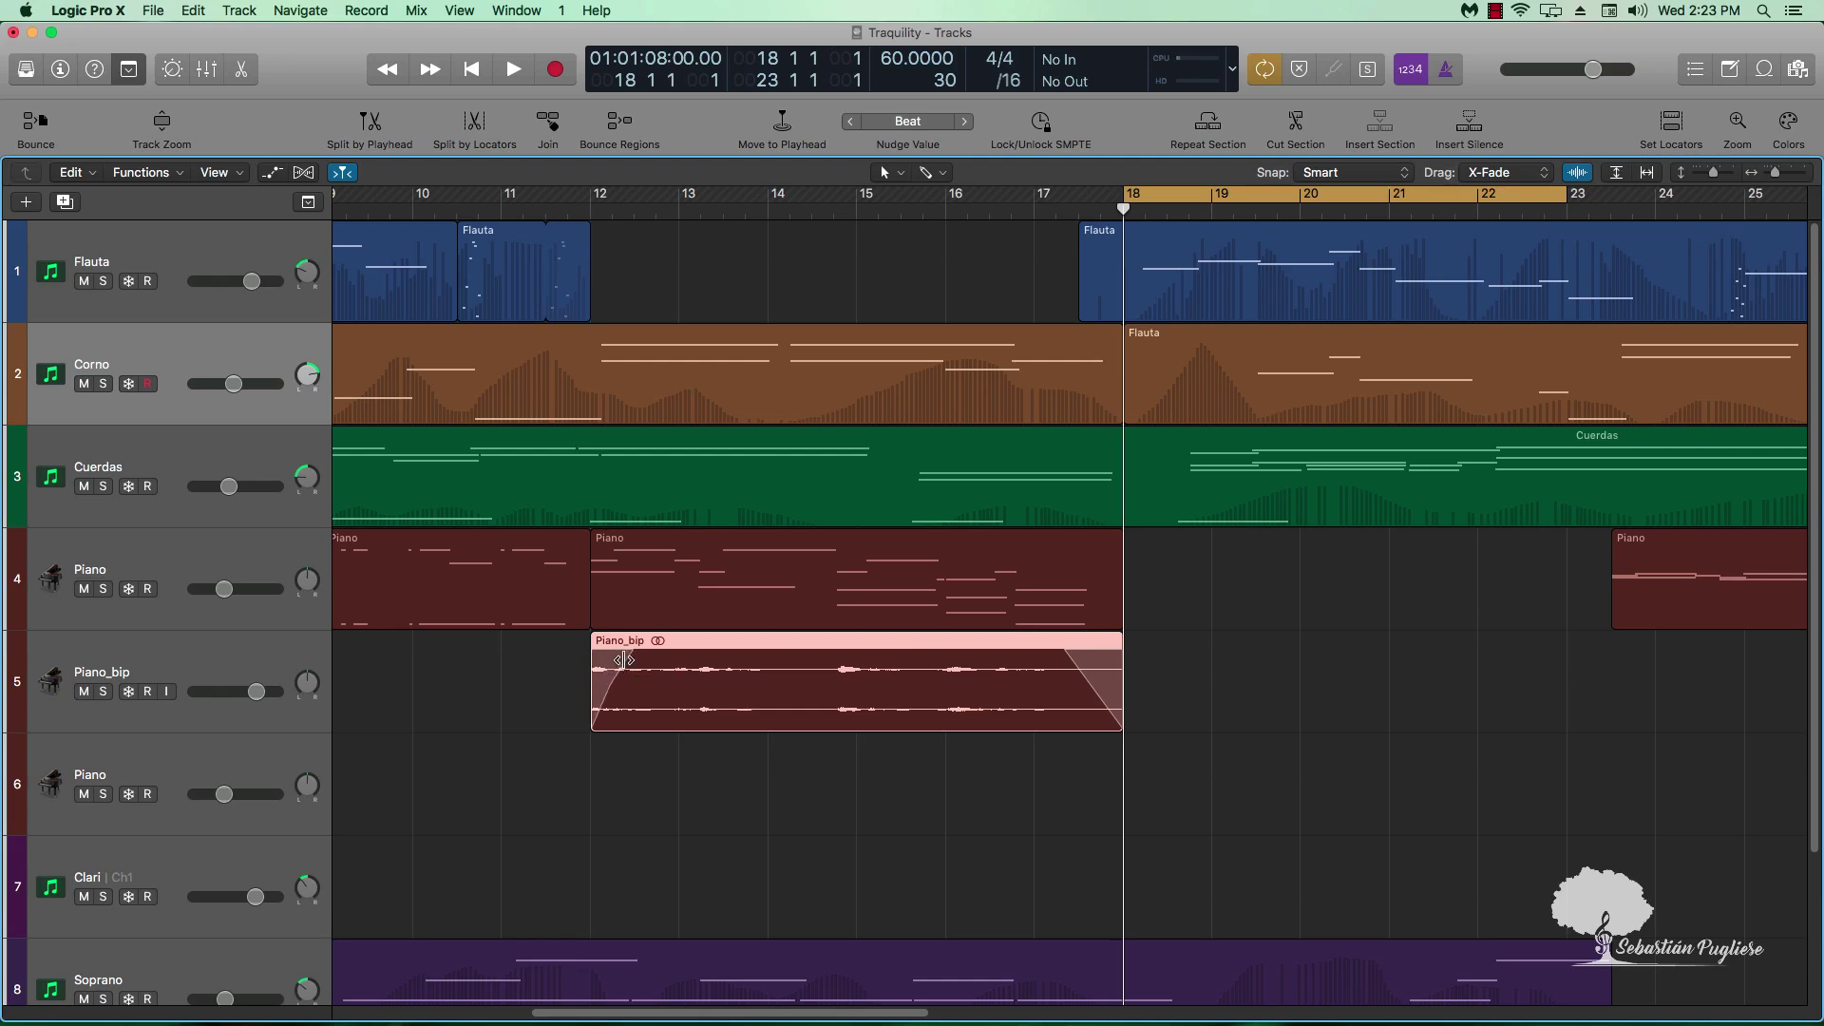
drag(631, 648, 447, 647)
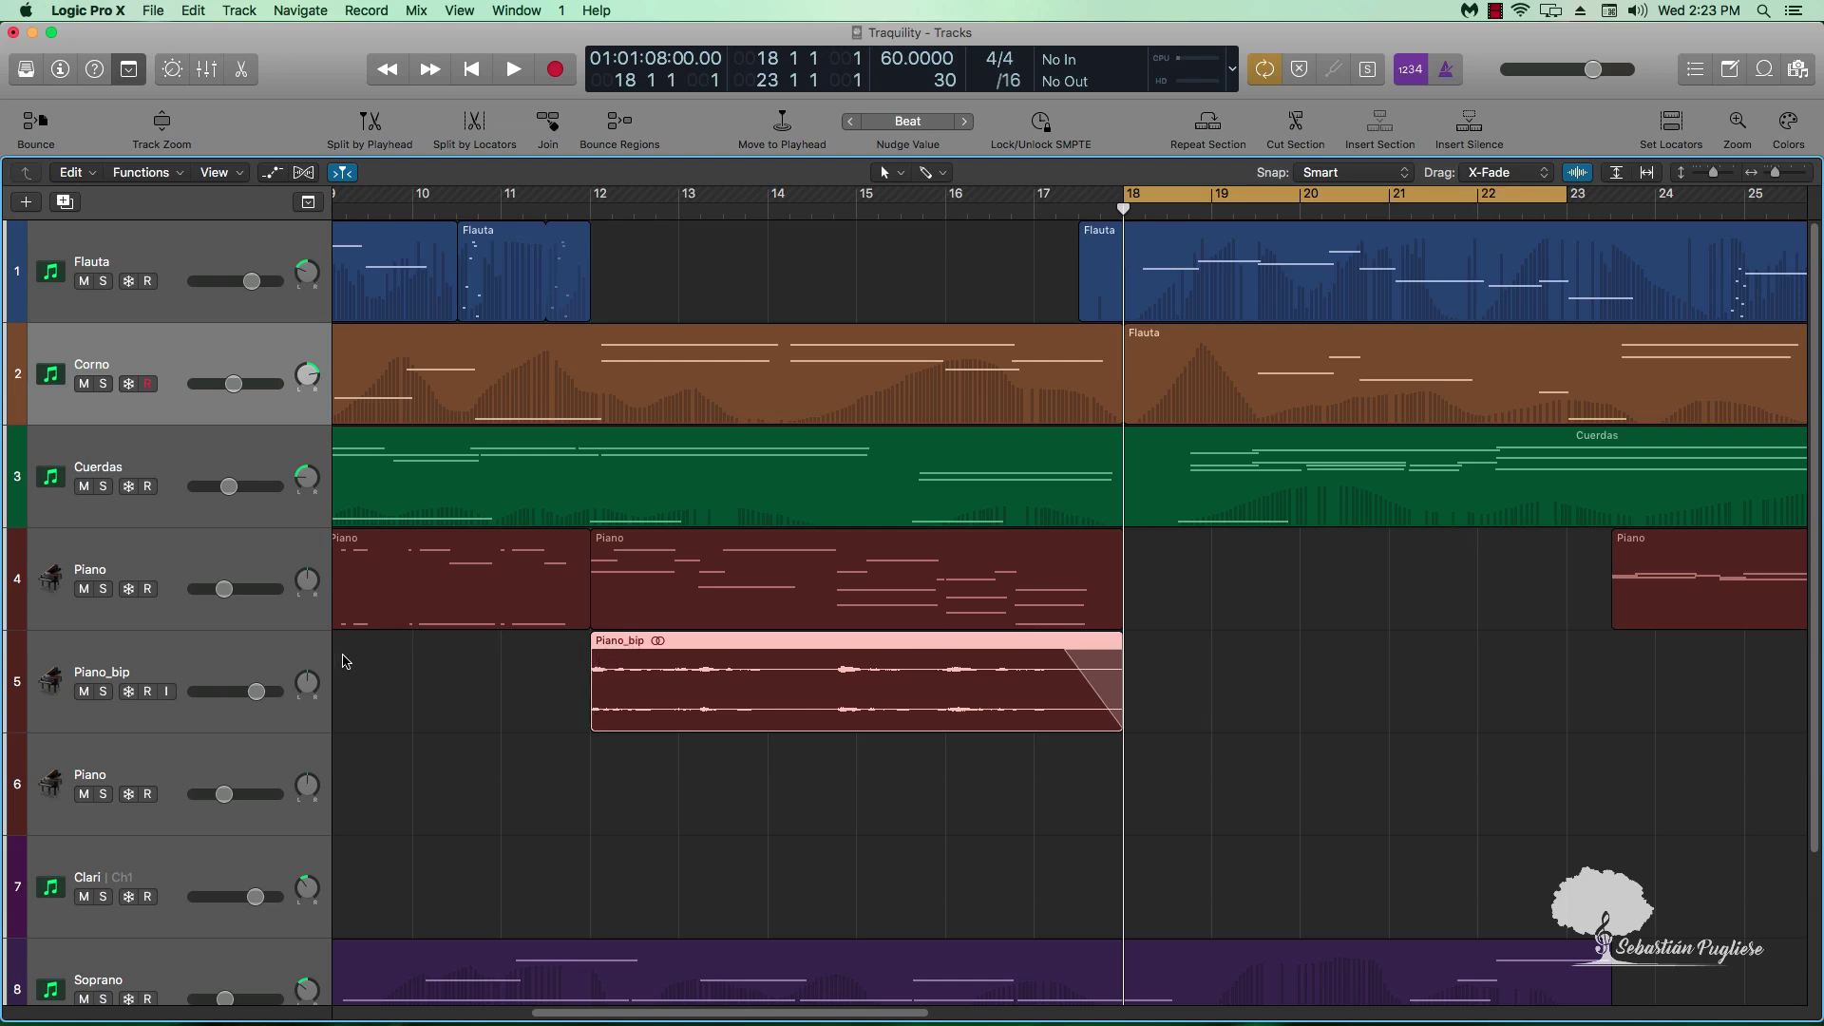
drag(1065, 651, 1166, 653)
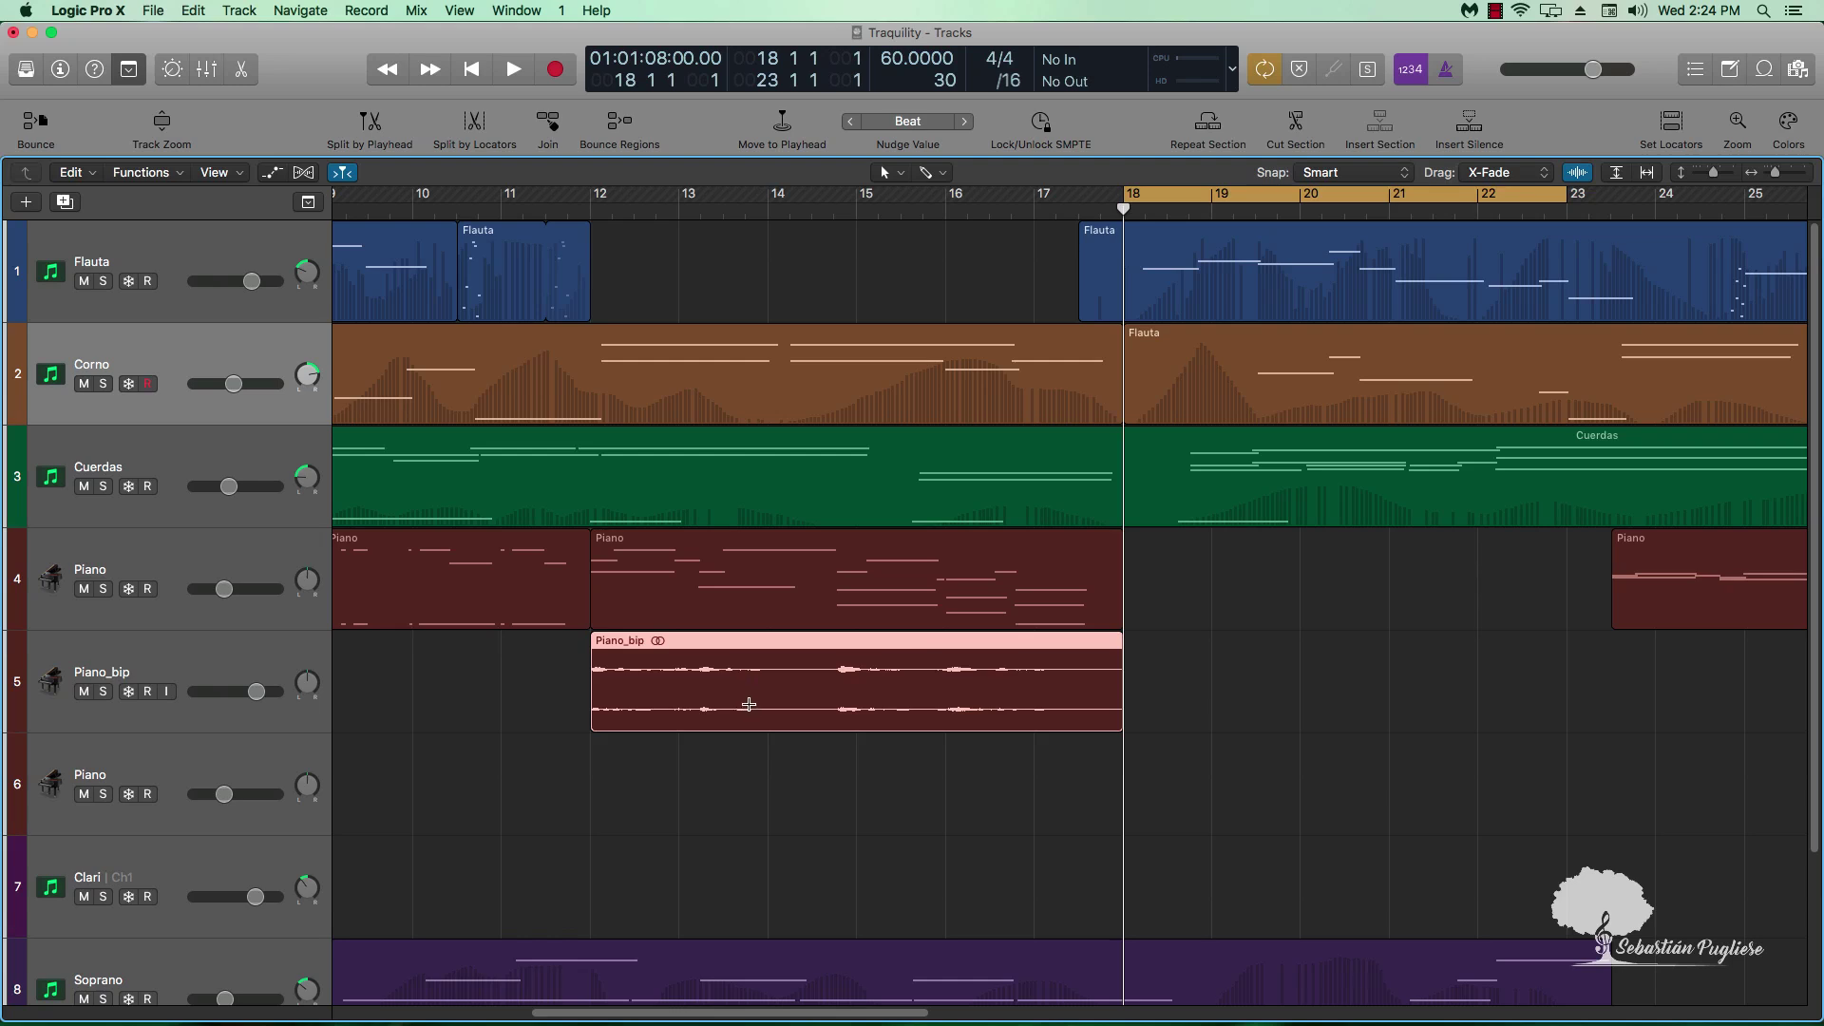
- Marquee-select the Piano_bip region from about bar 13.5 to 16, split it at the selection, then undo the split
drag(720, 693, 933, 702)
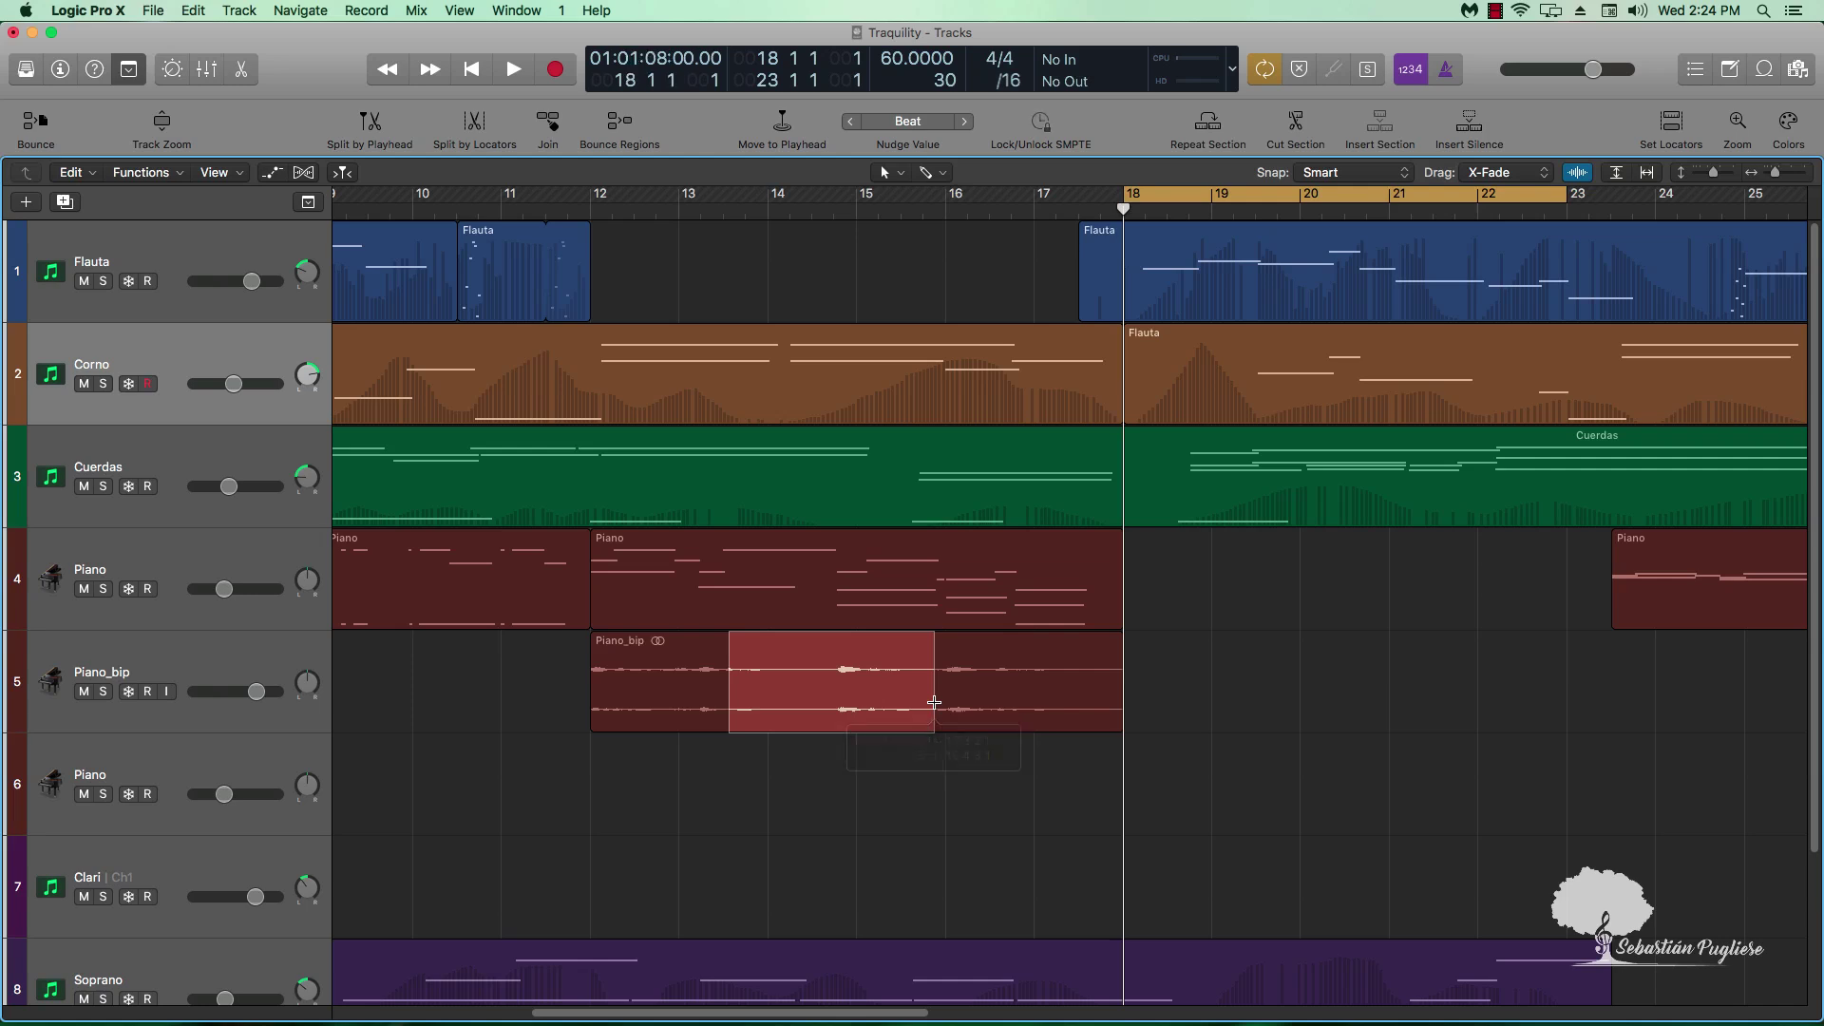
double_click(830, 652)
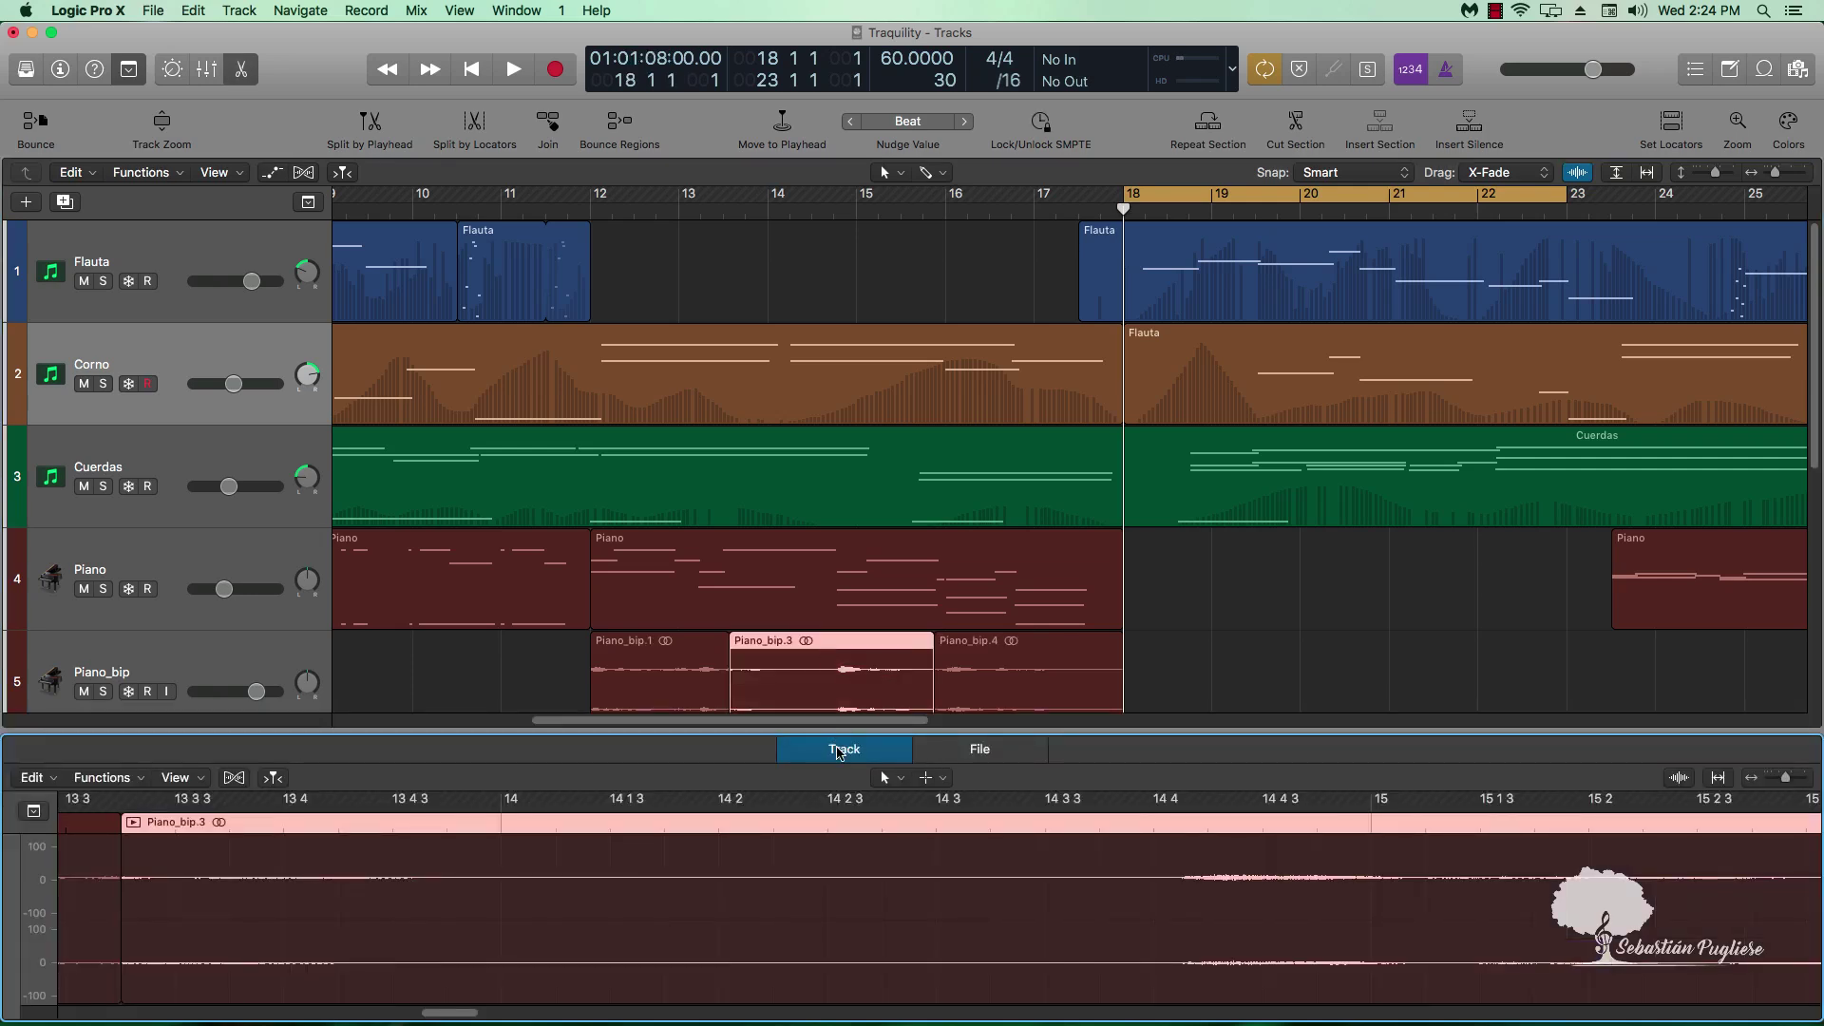
key(e)
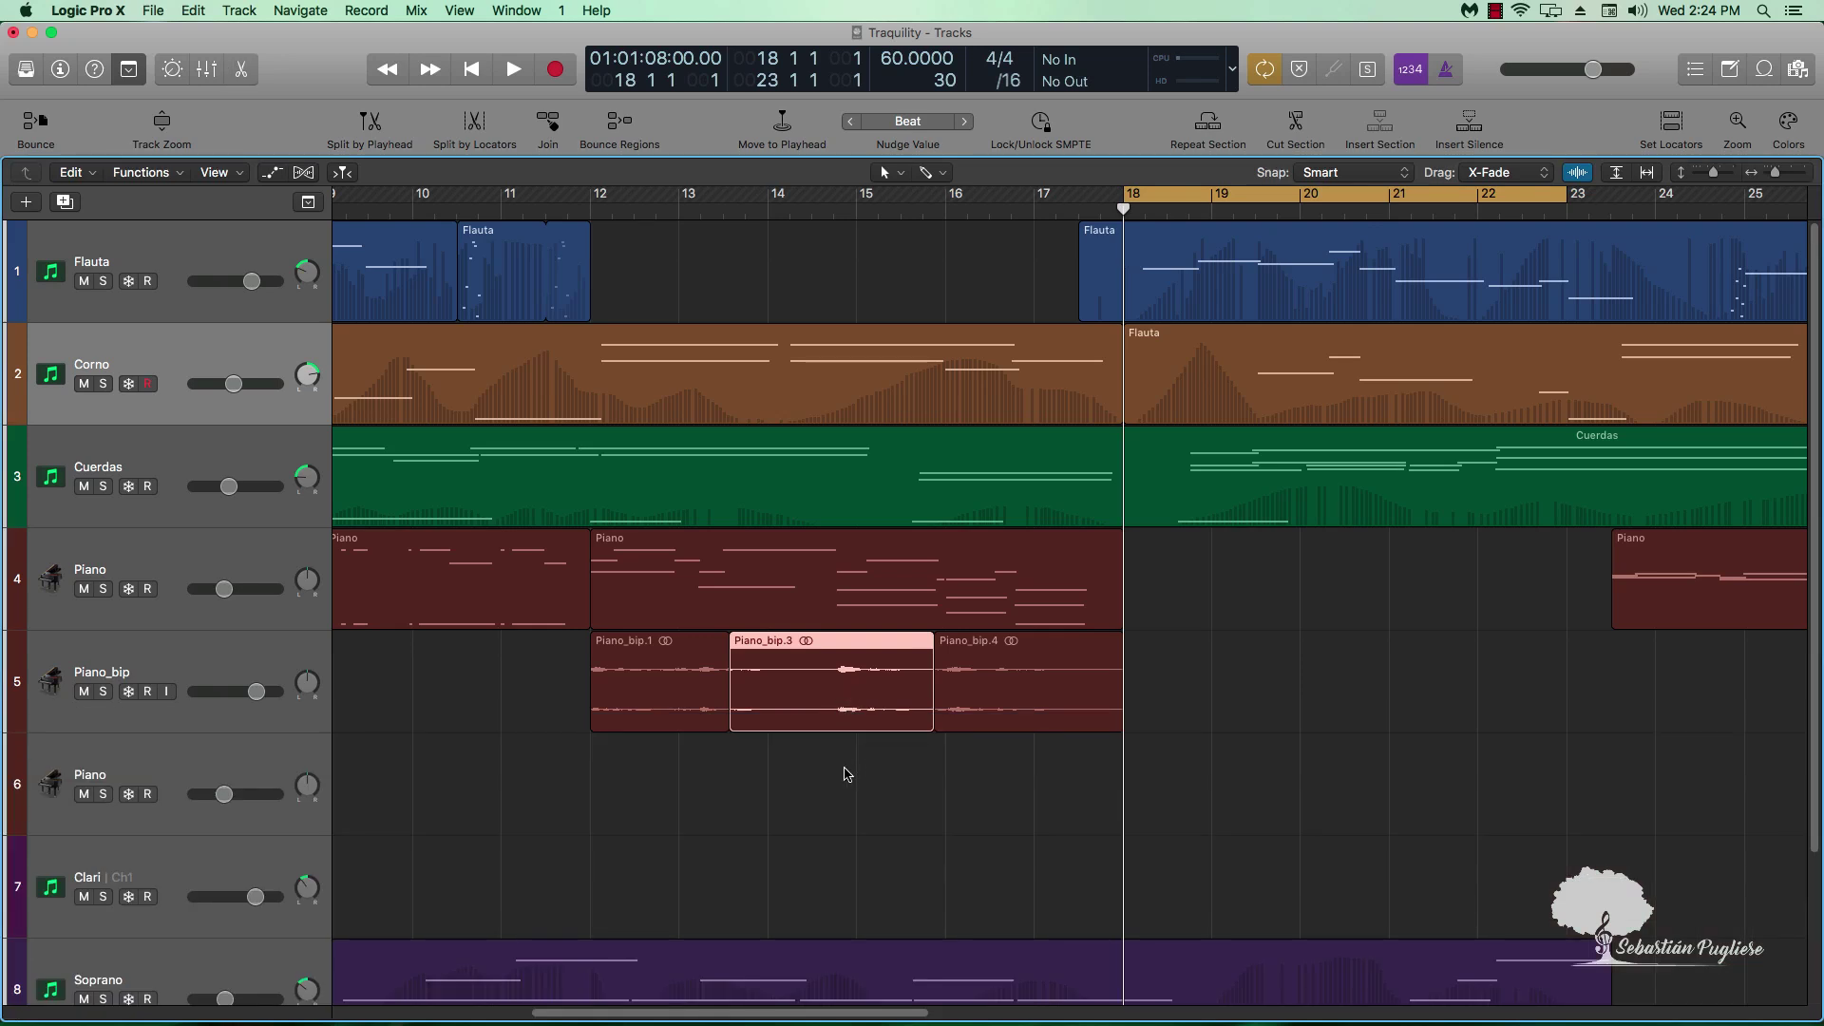
key(super+z)
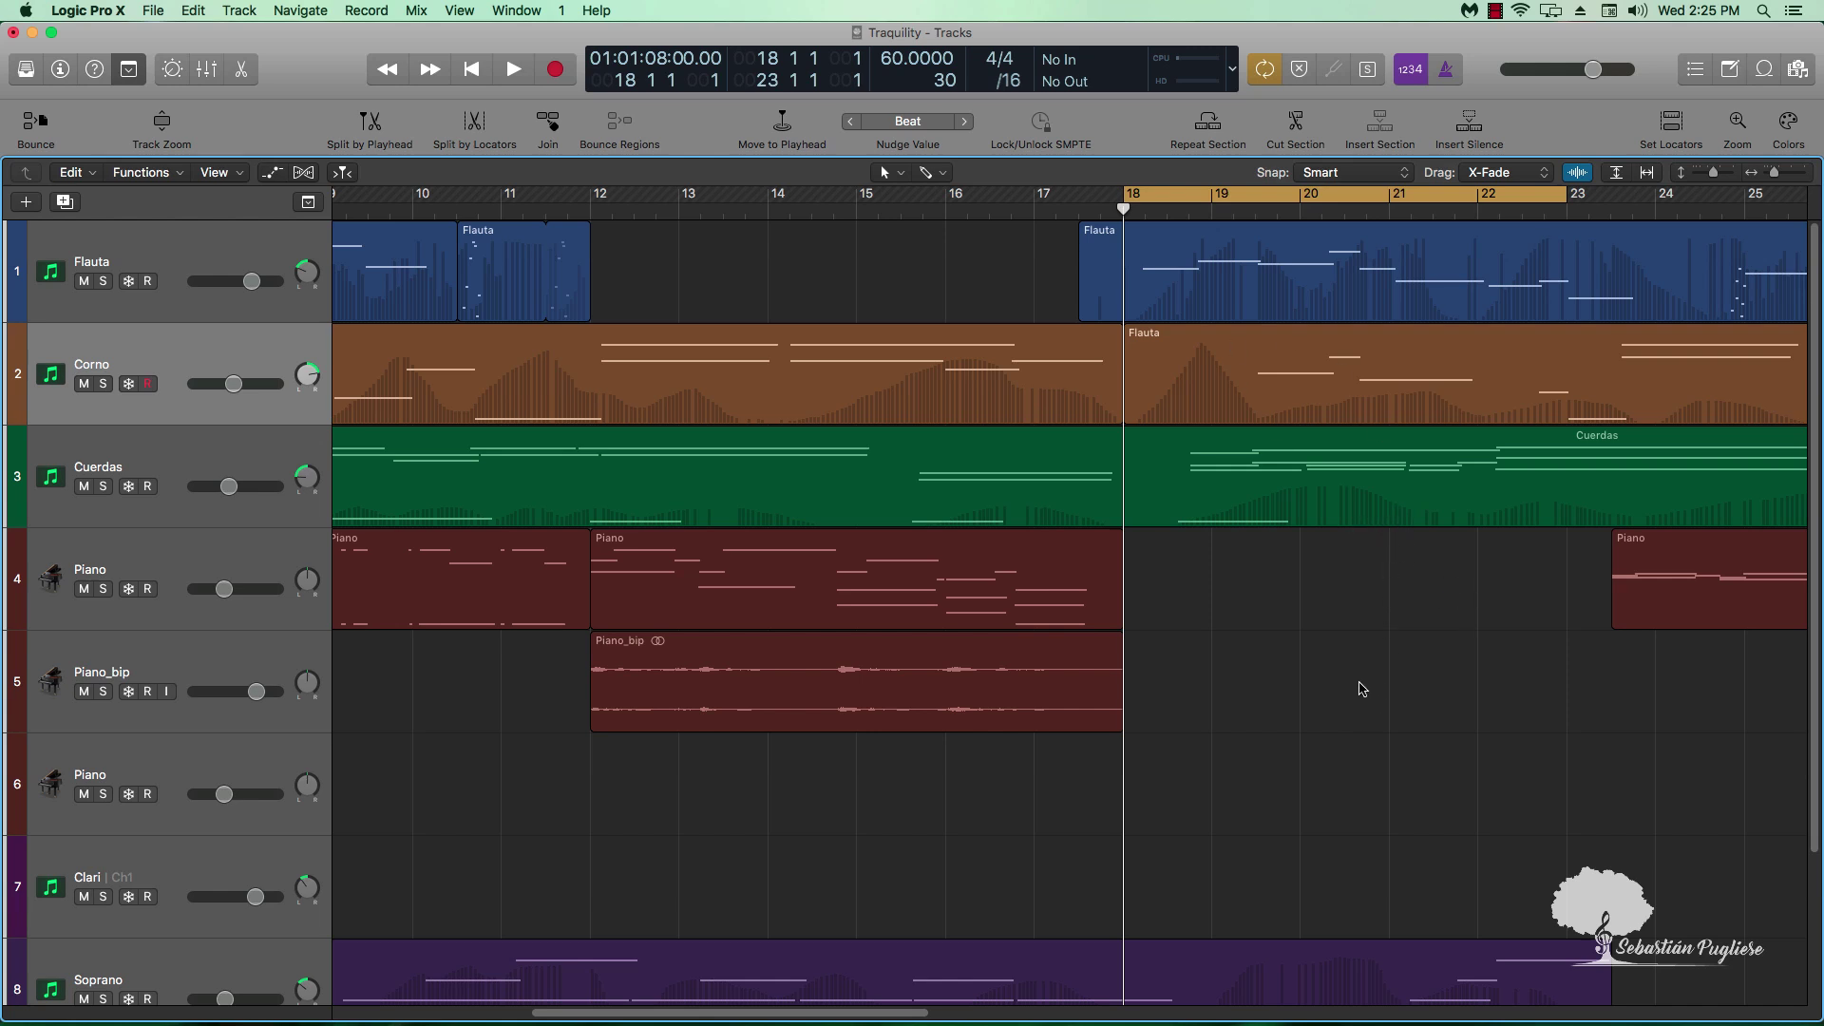
- Select the Piano track above Piano_bip and run playback twice from bar 18 without recording, performing notes along with the music
click(261, 554)
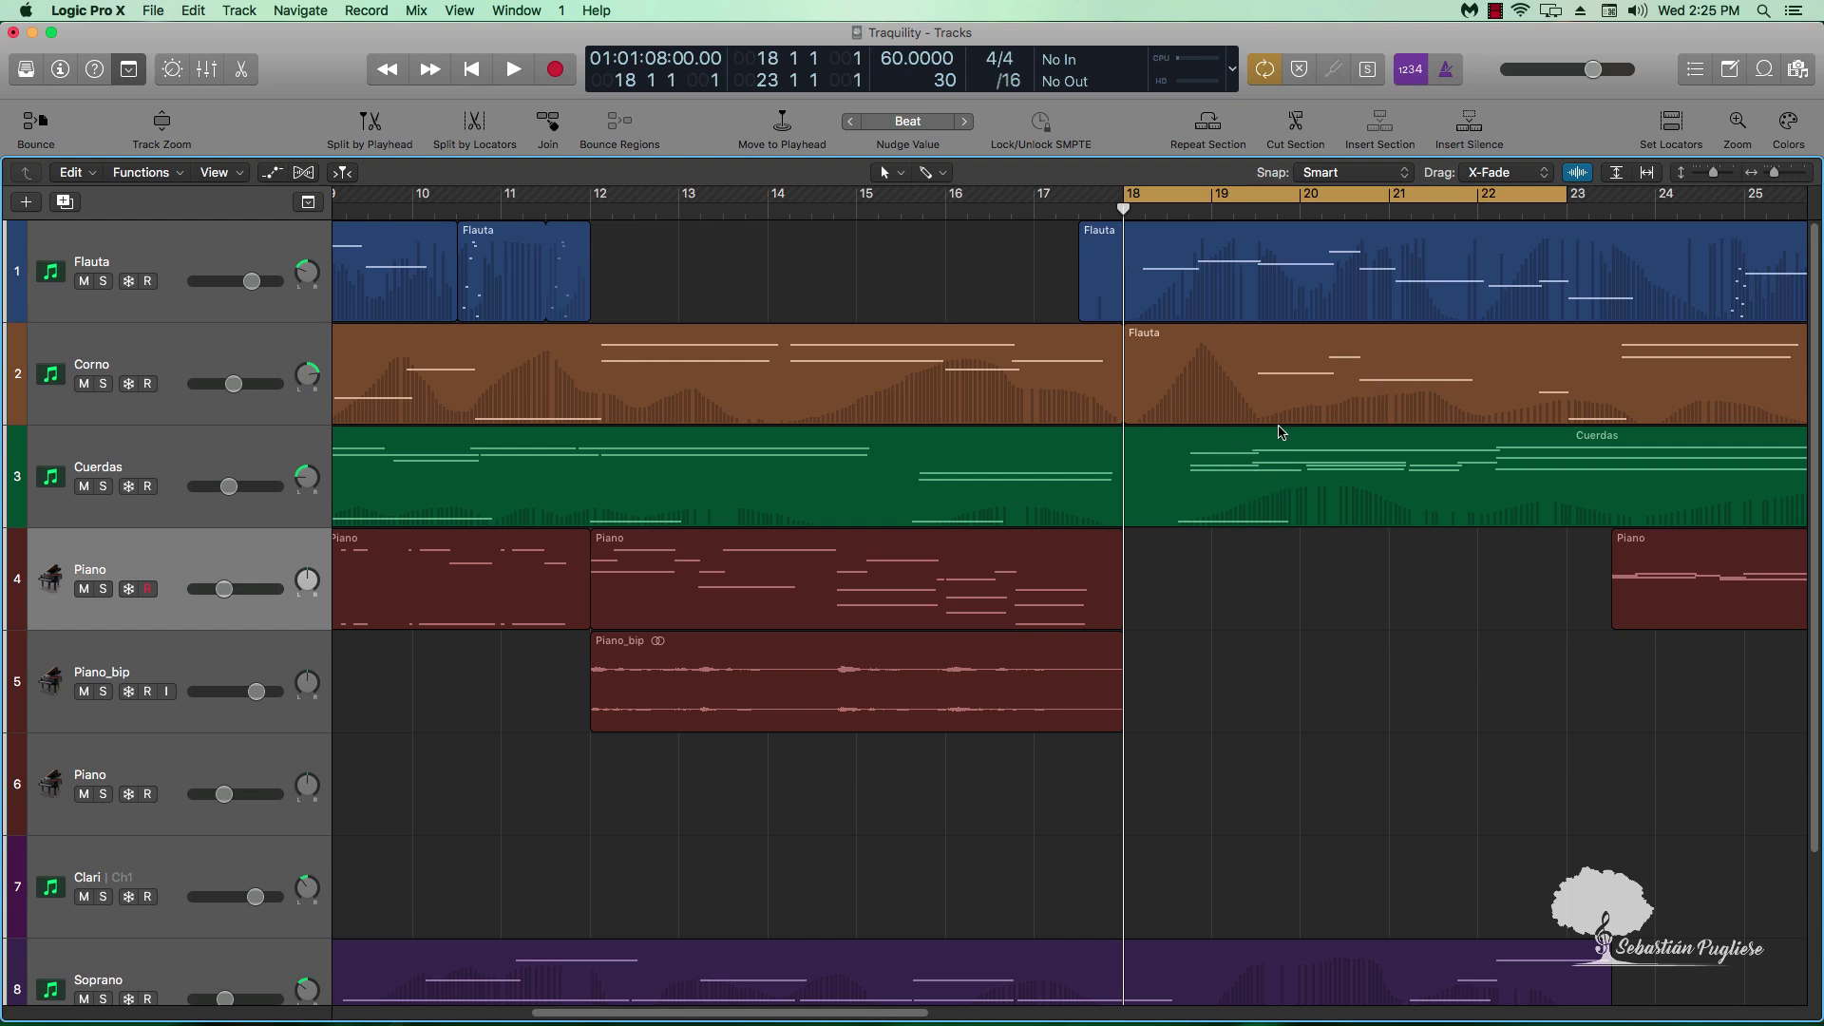
key(space)
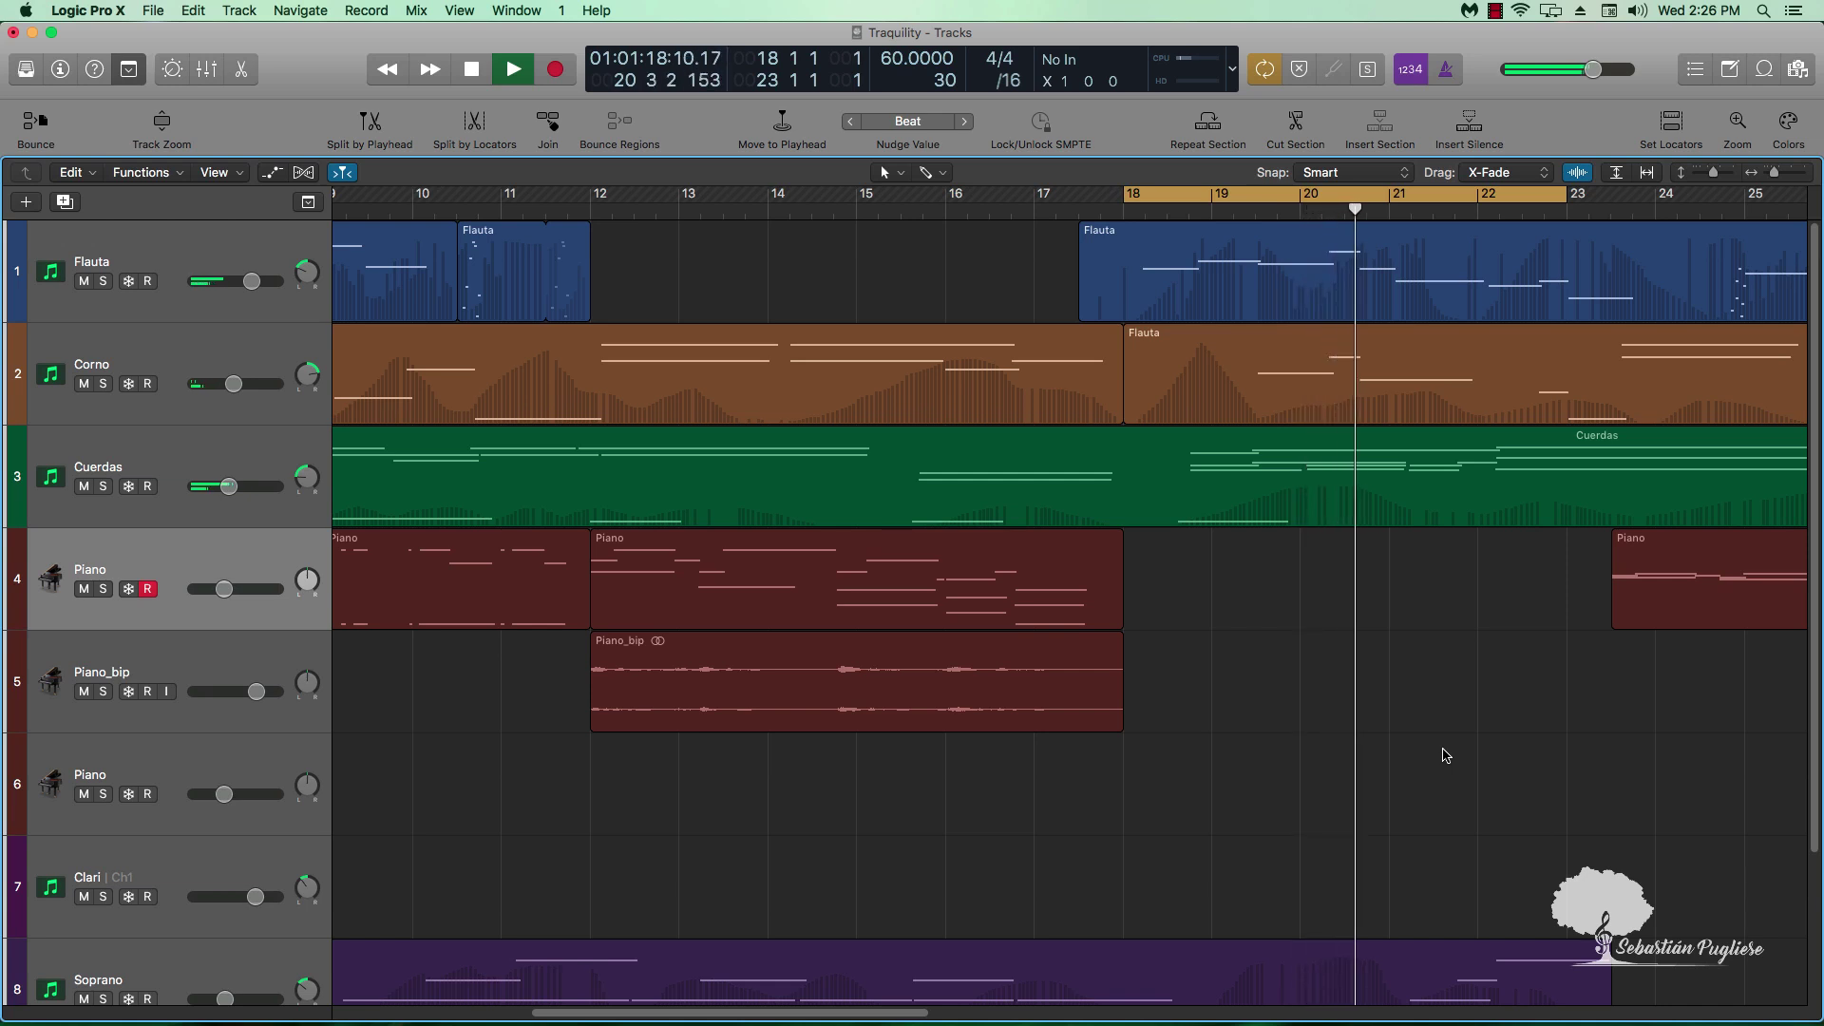
key(space)
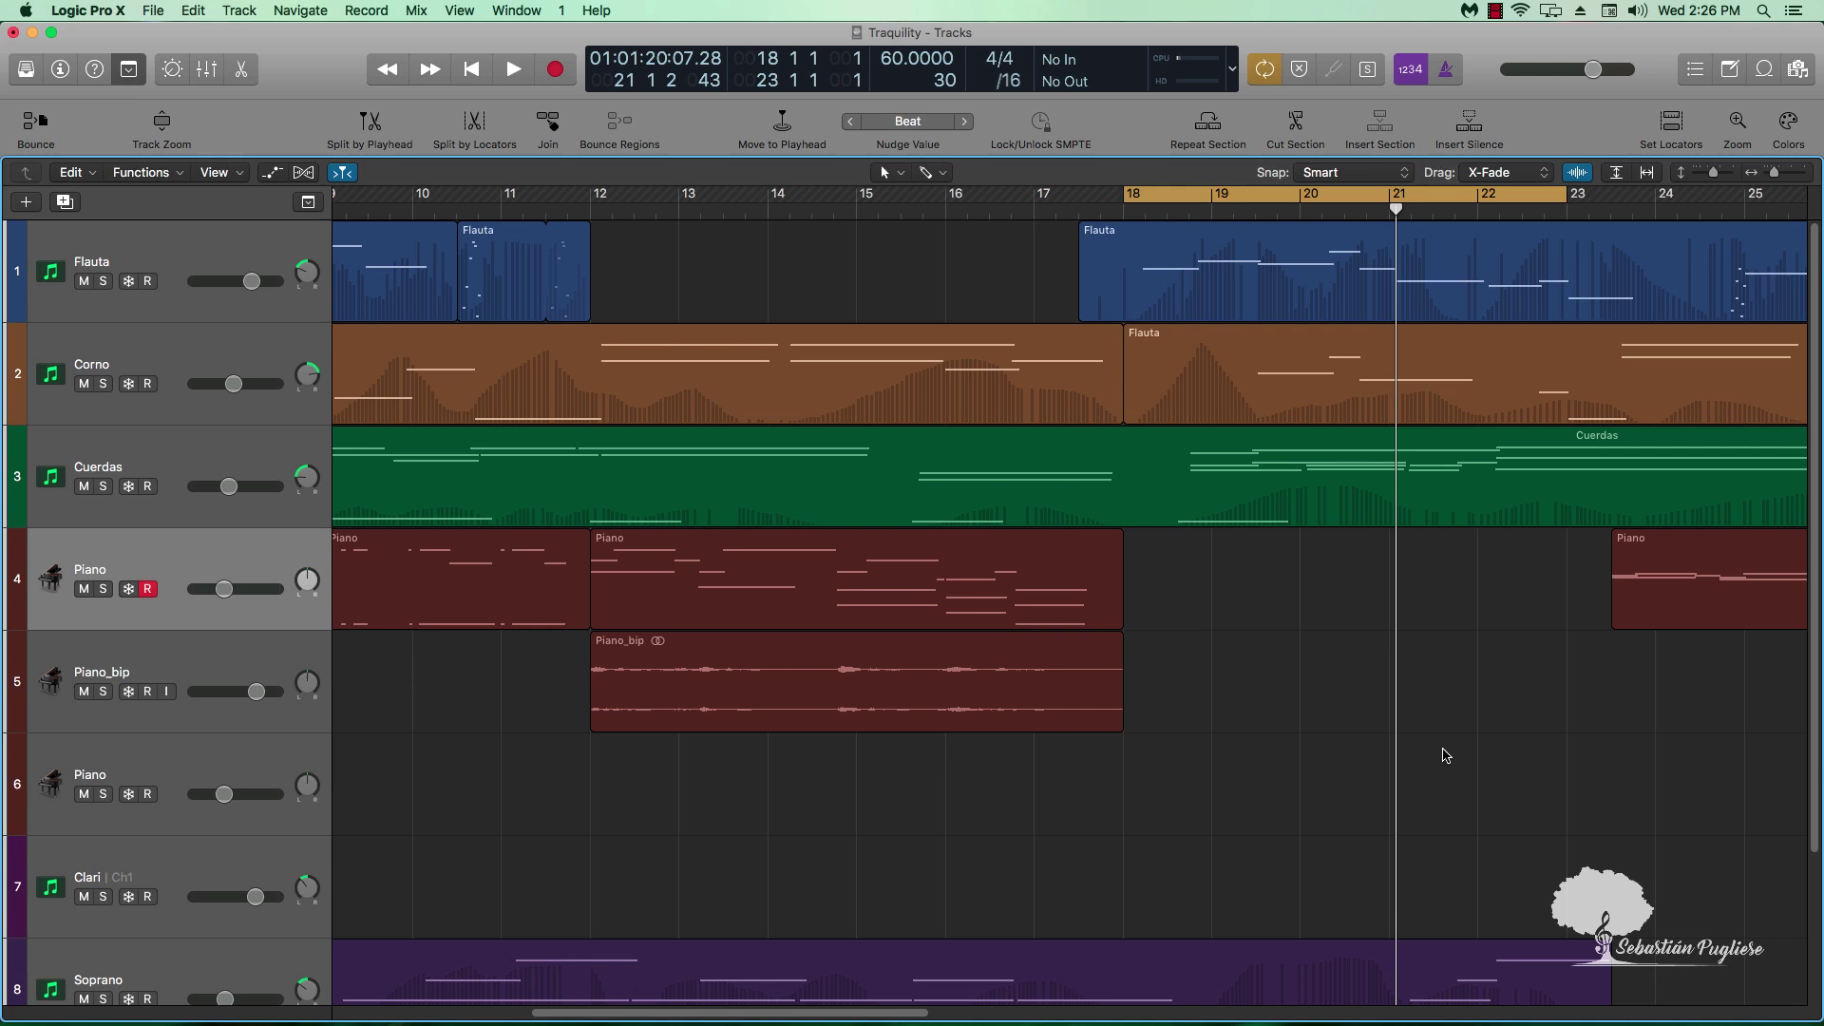
key(space)
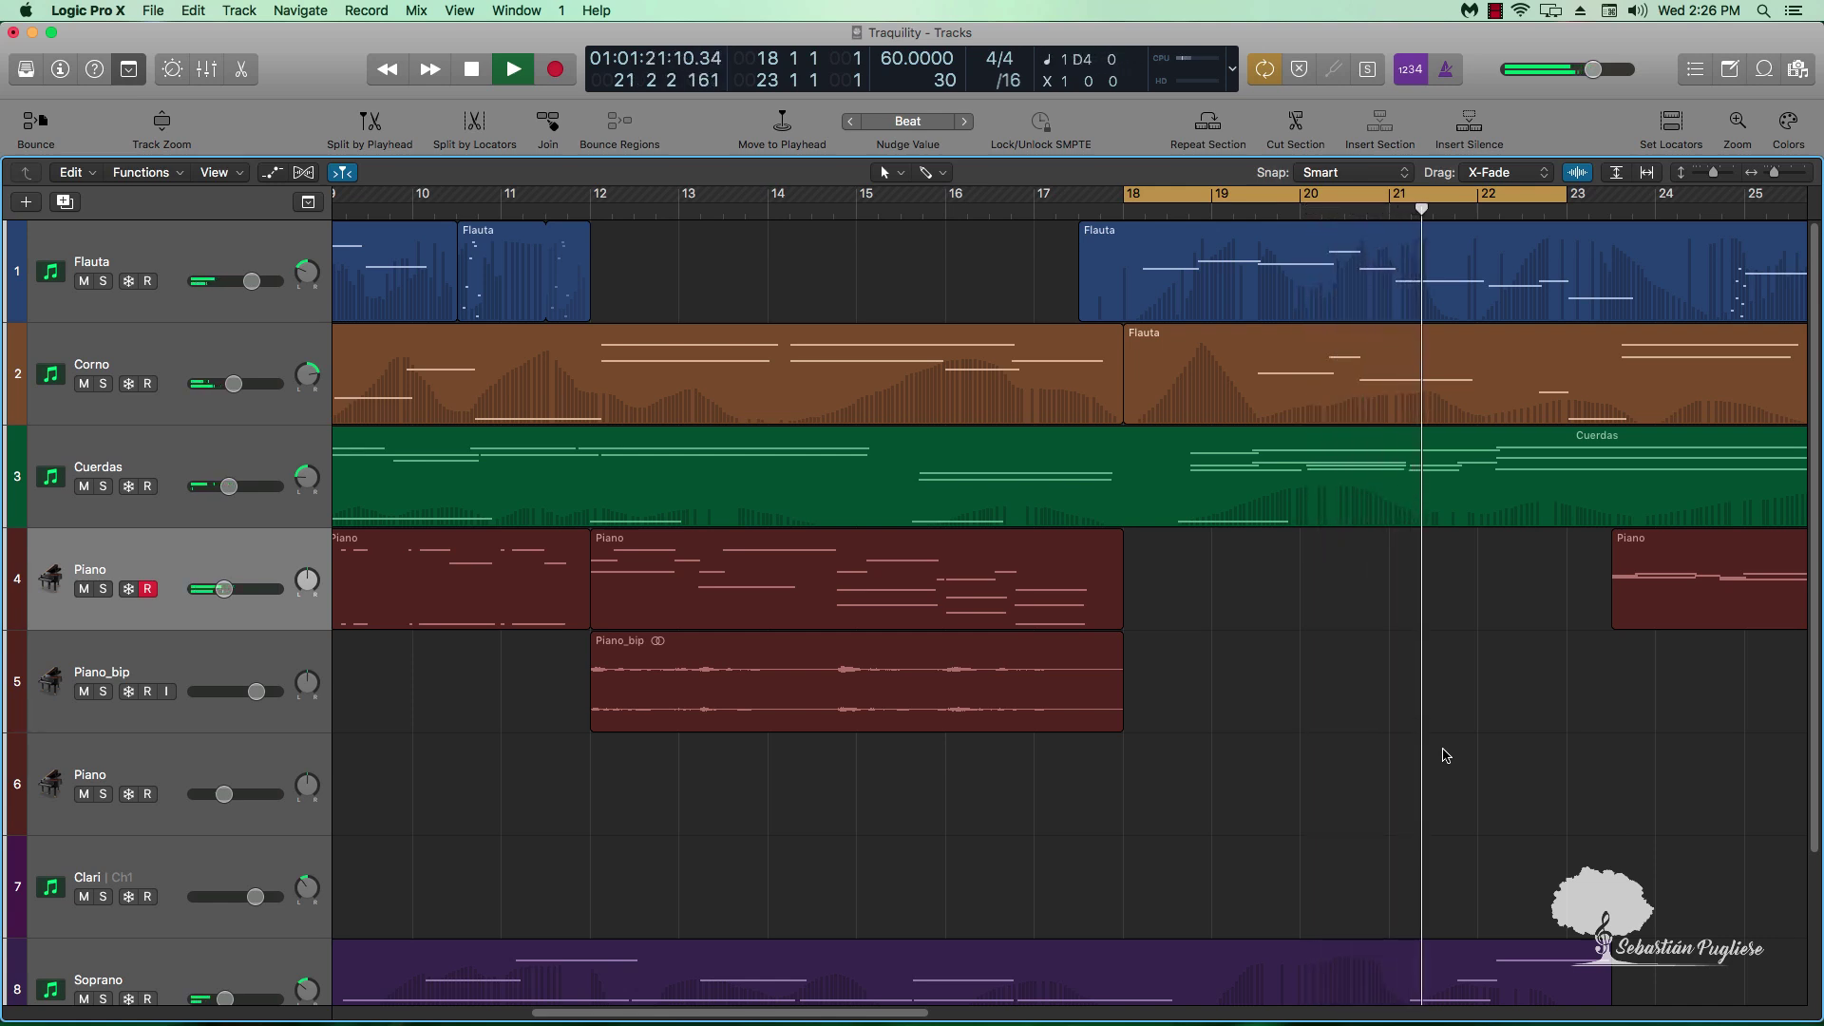
key(space)
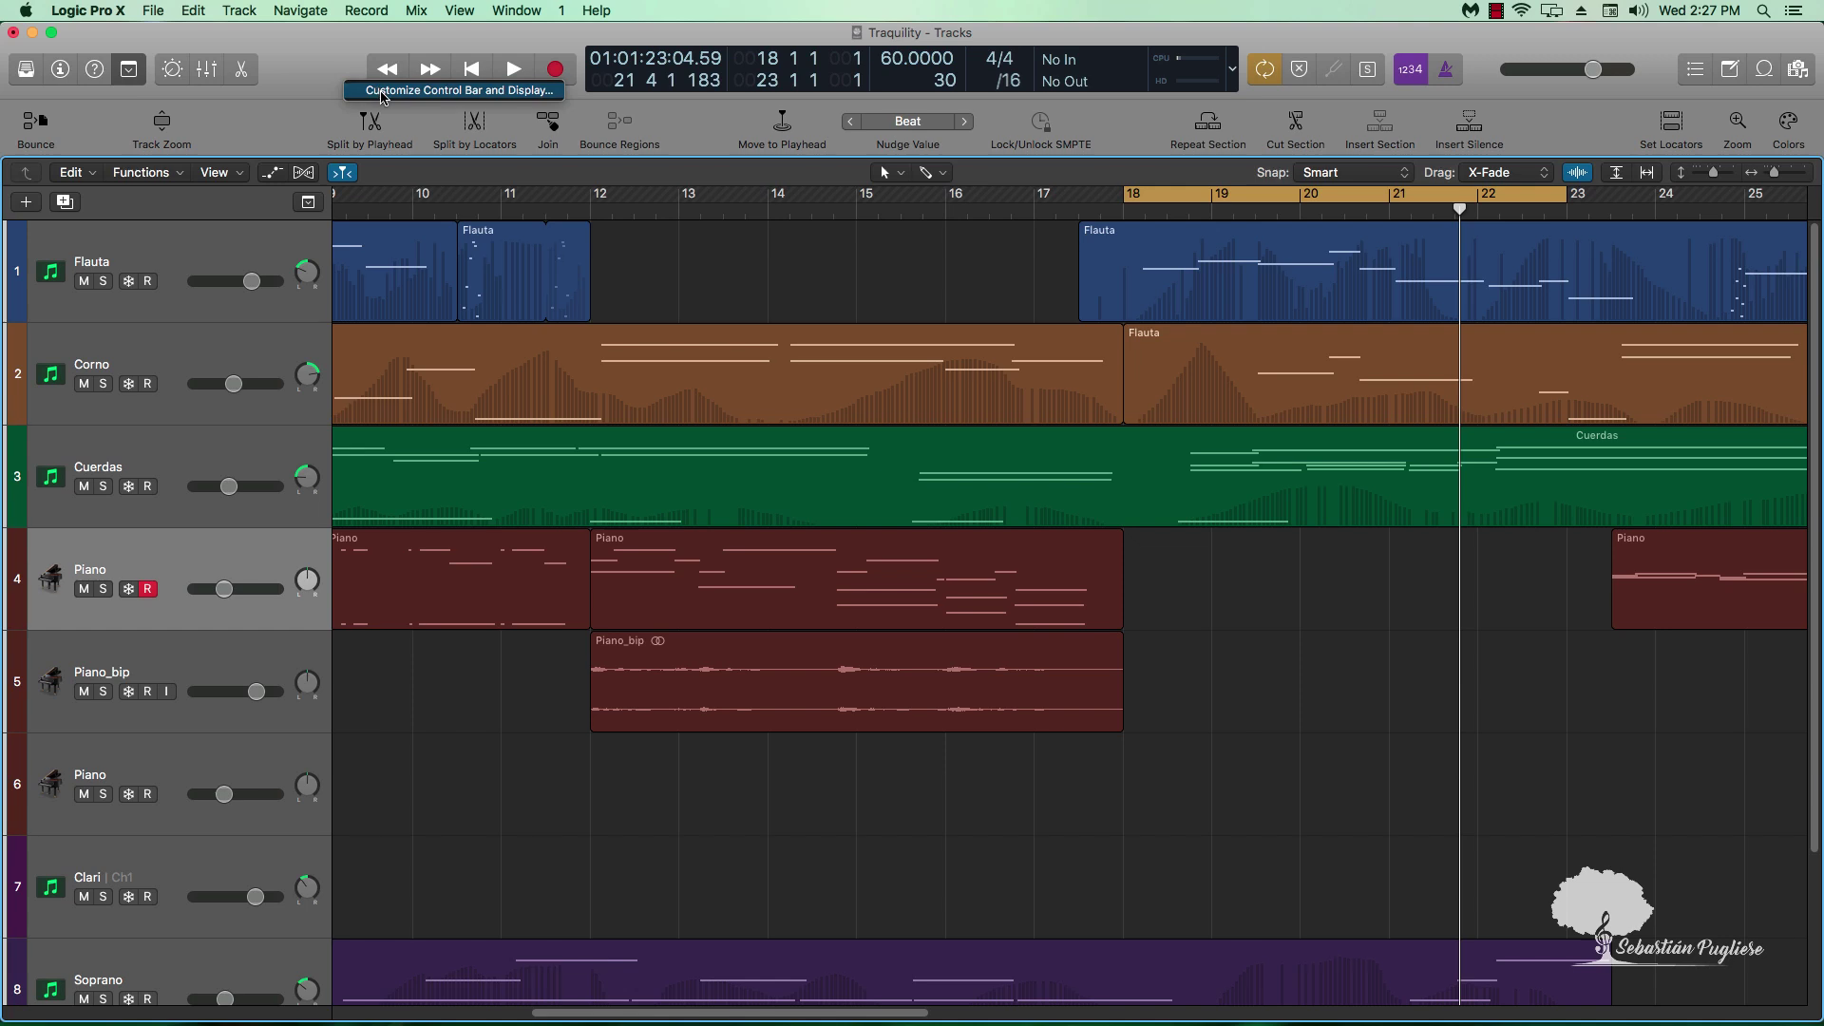
- Customize the control bar to include Capture Recording among the transport controls
click(383, 93)
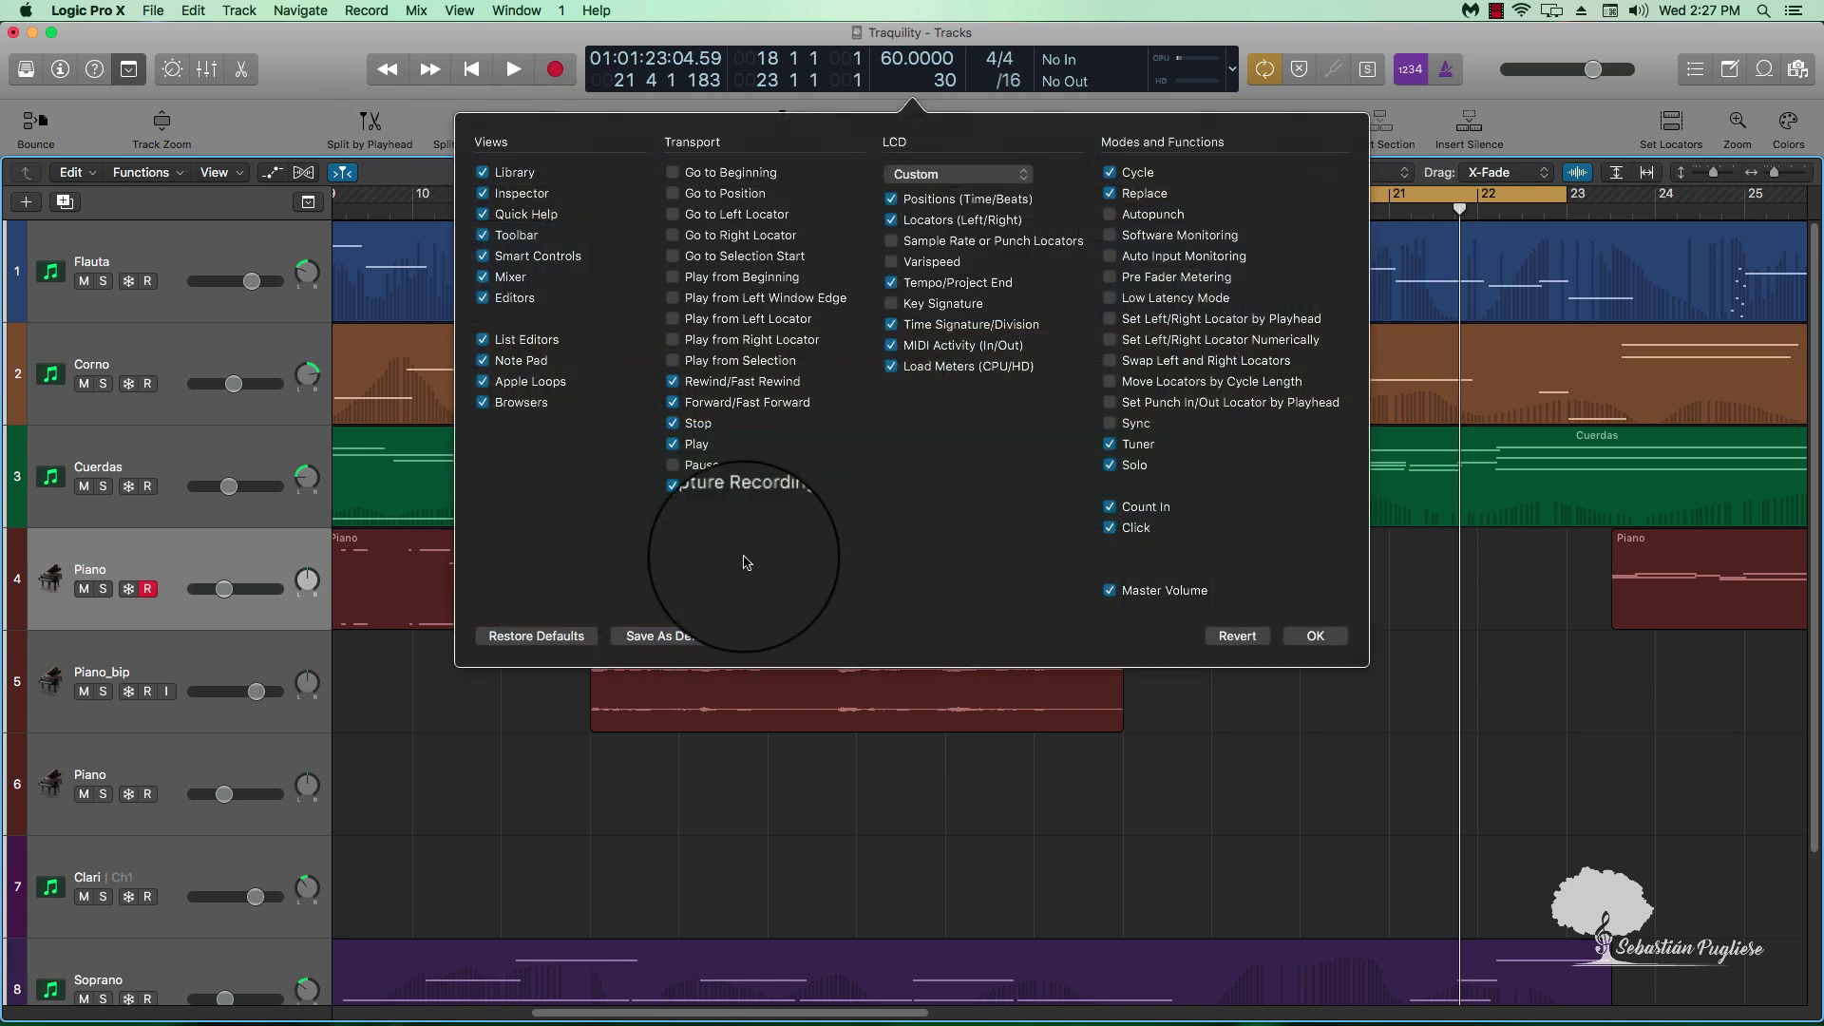
click(670, 507)
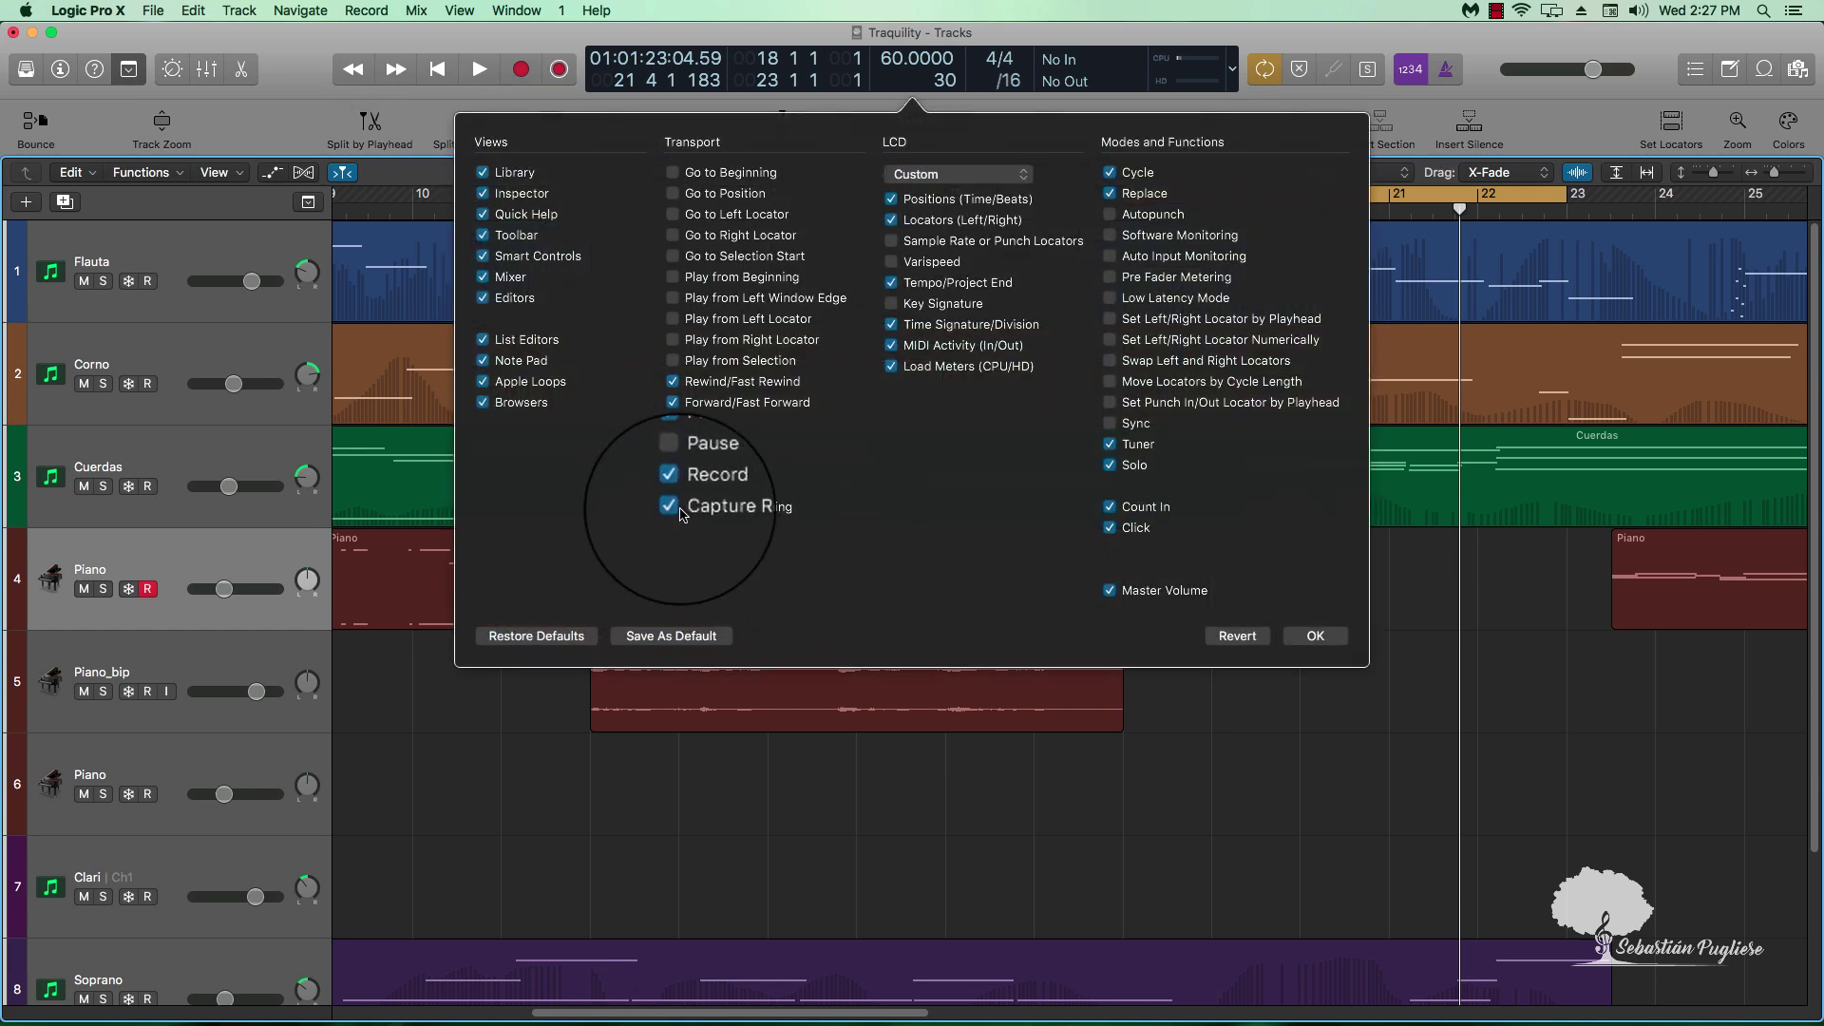
click(1316, 637)
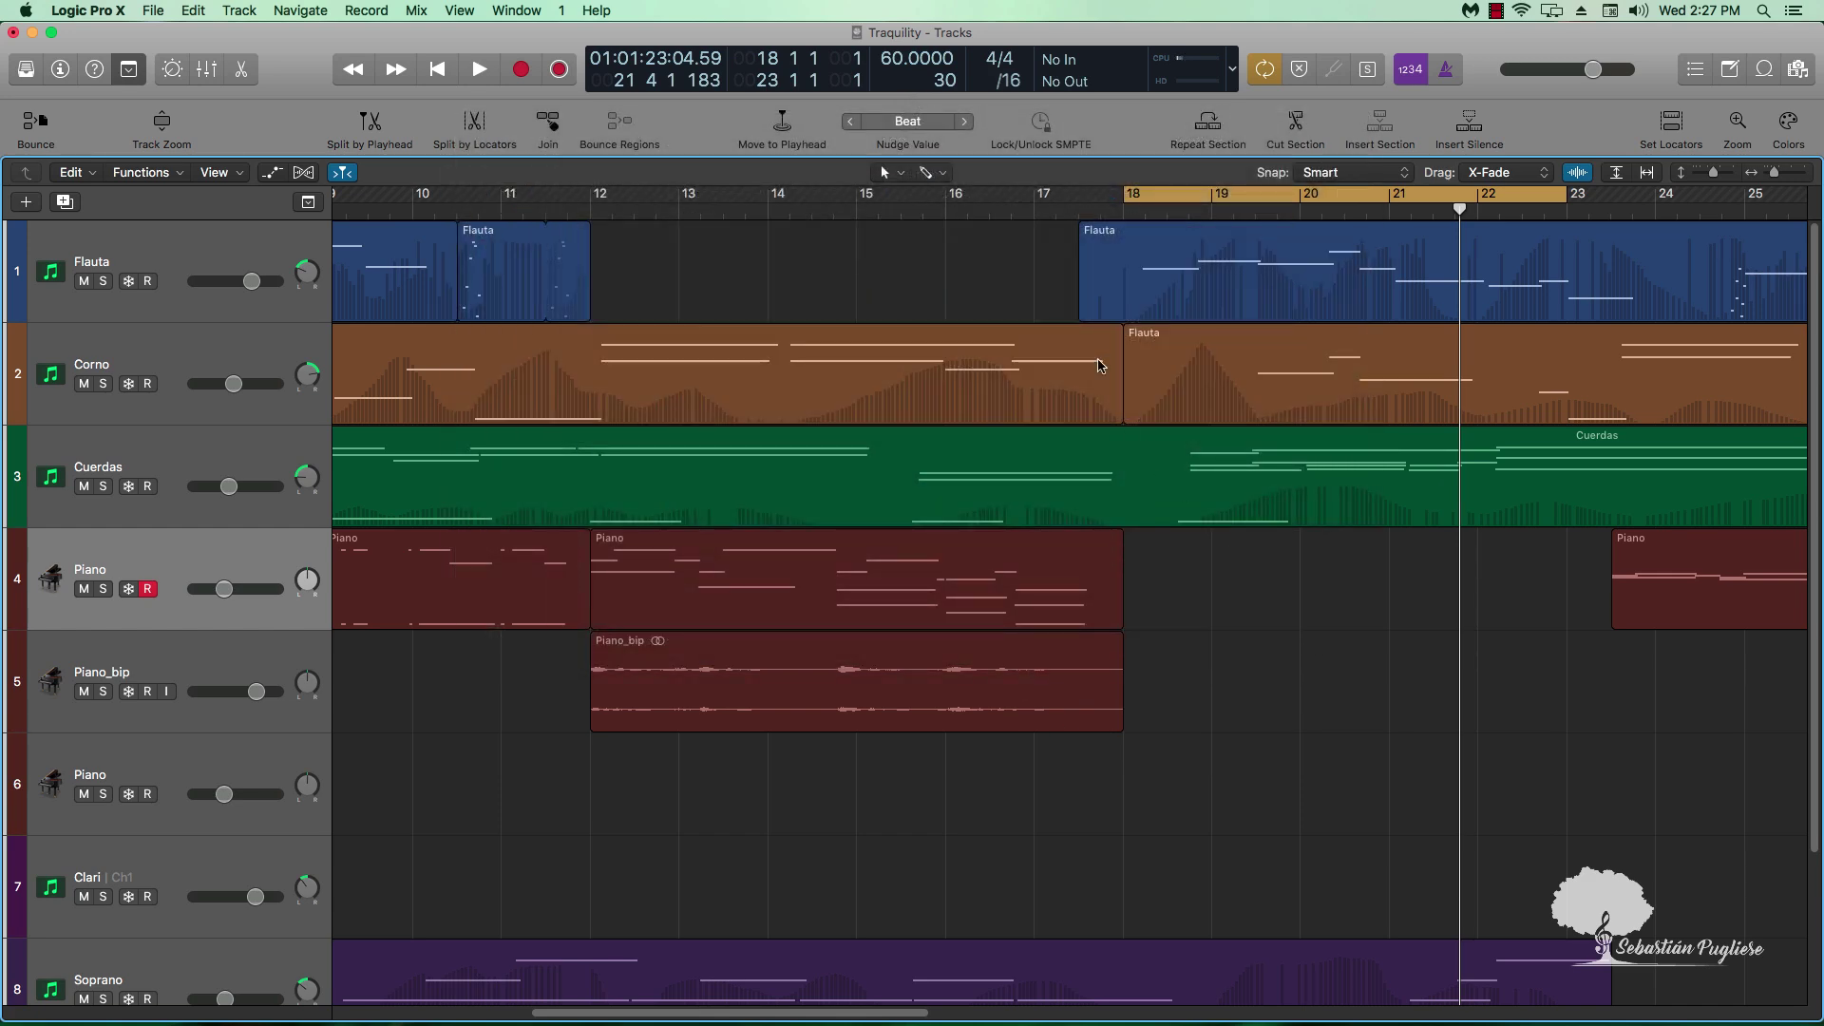
- Capture the unrecorded performance as a region on the Piano track and play it back from bar 19
click(560, 69)
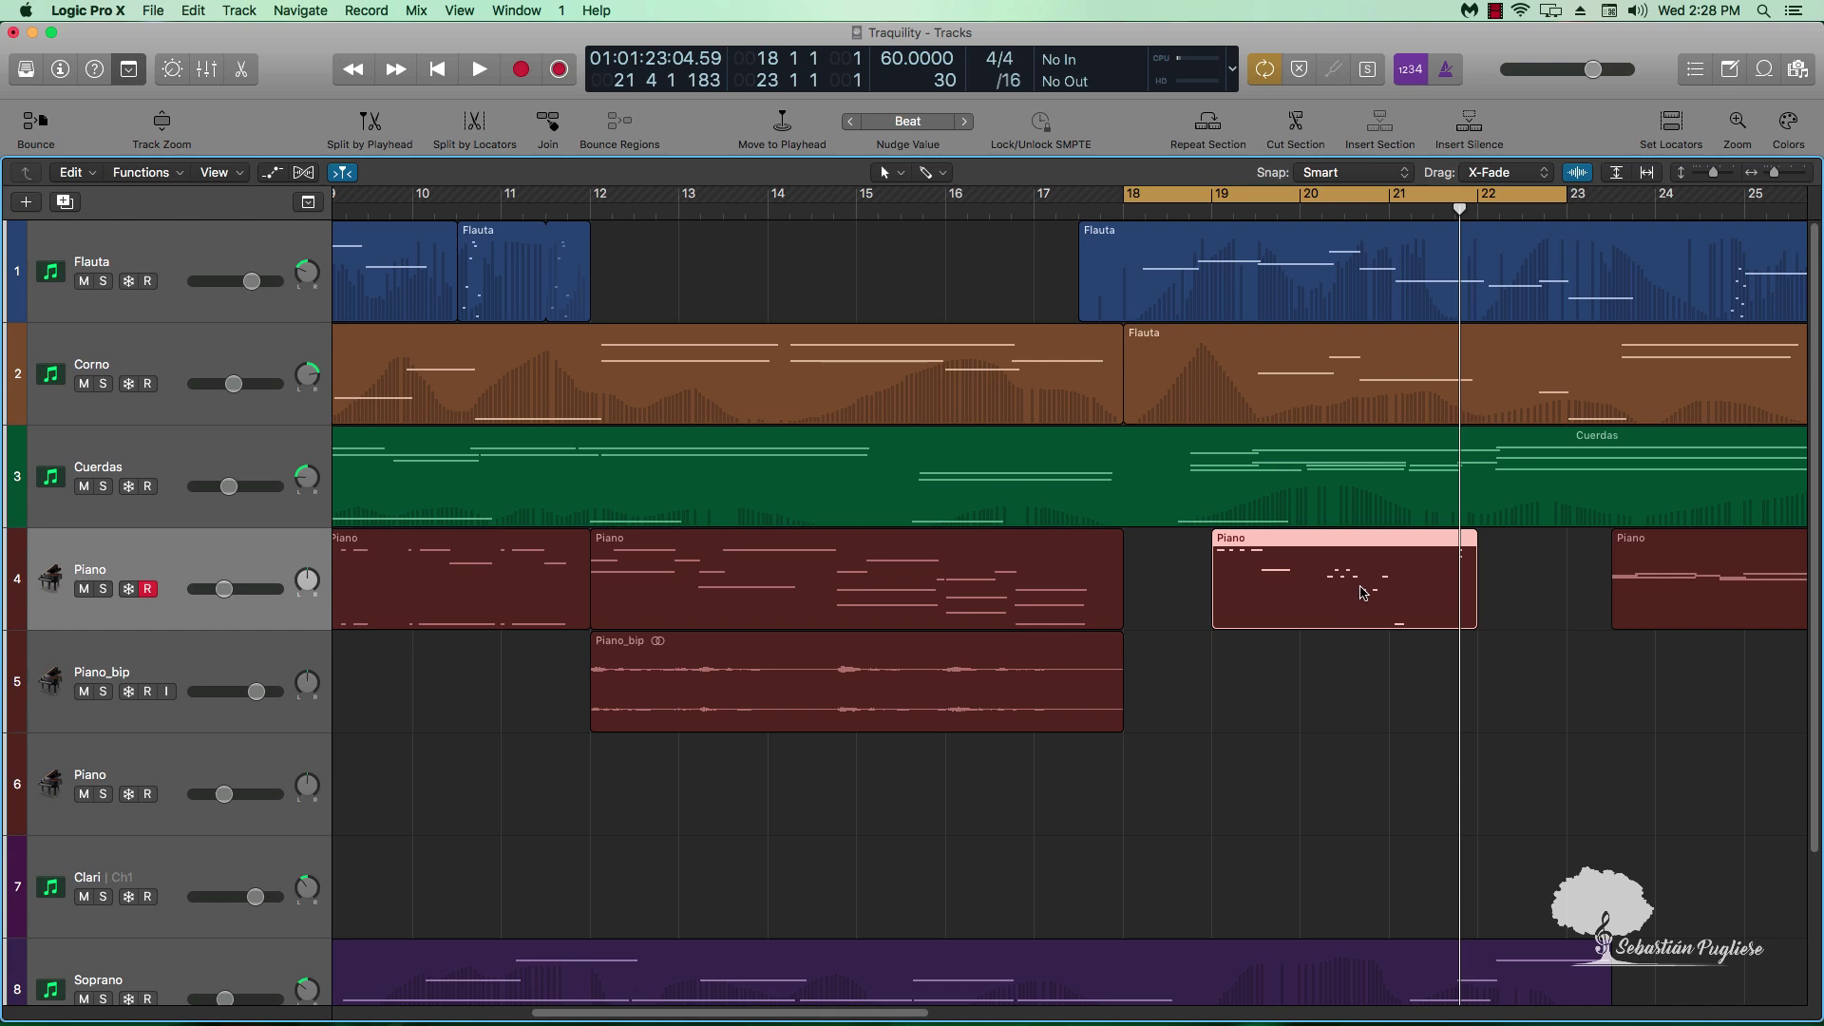
click(1323, 654)
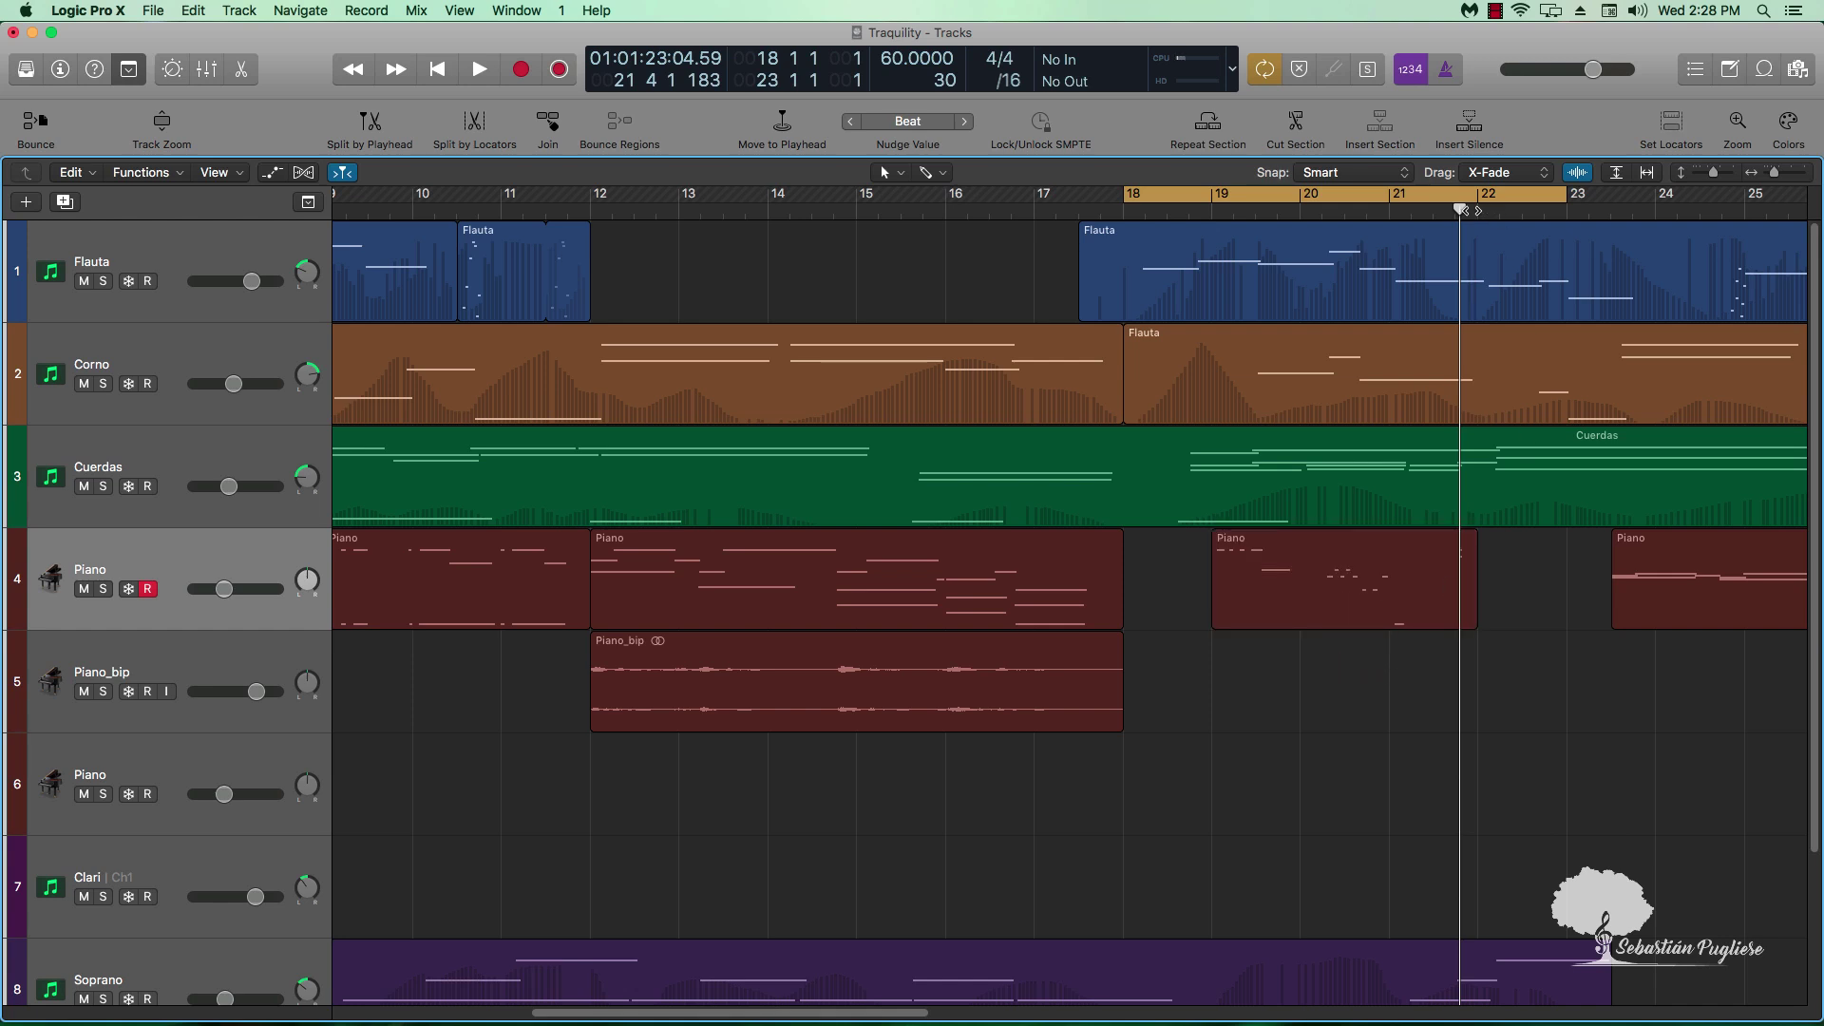
drag(1473, 211, 1216, 224)
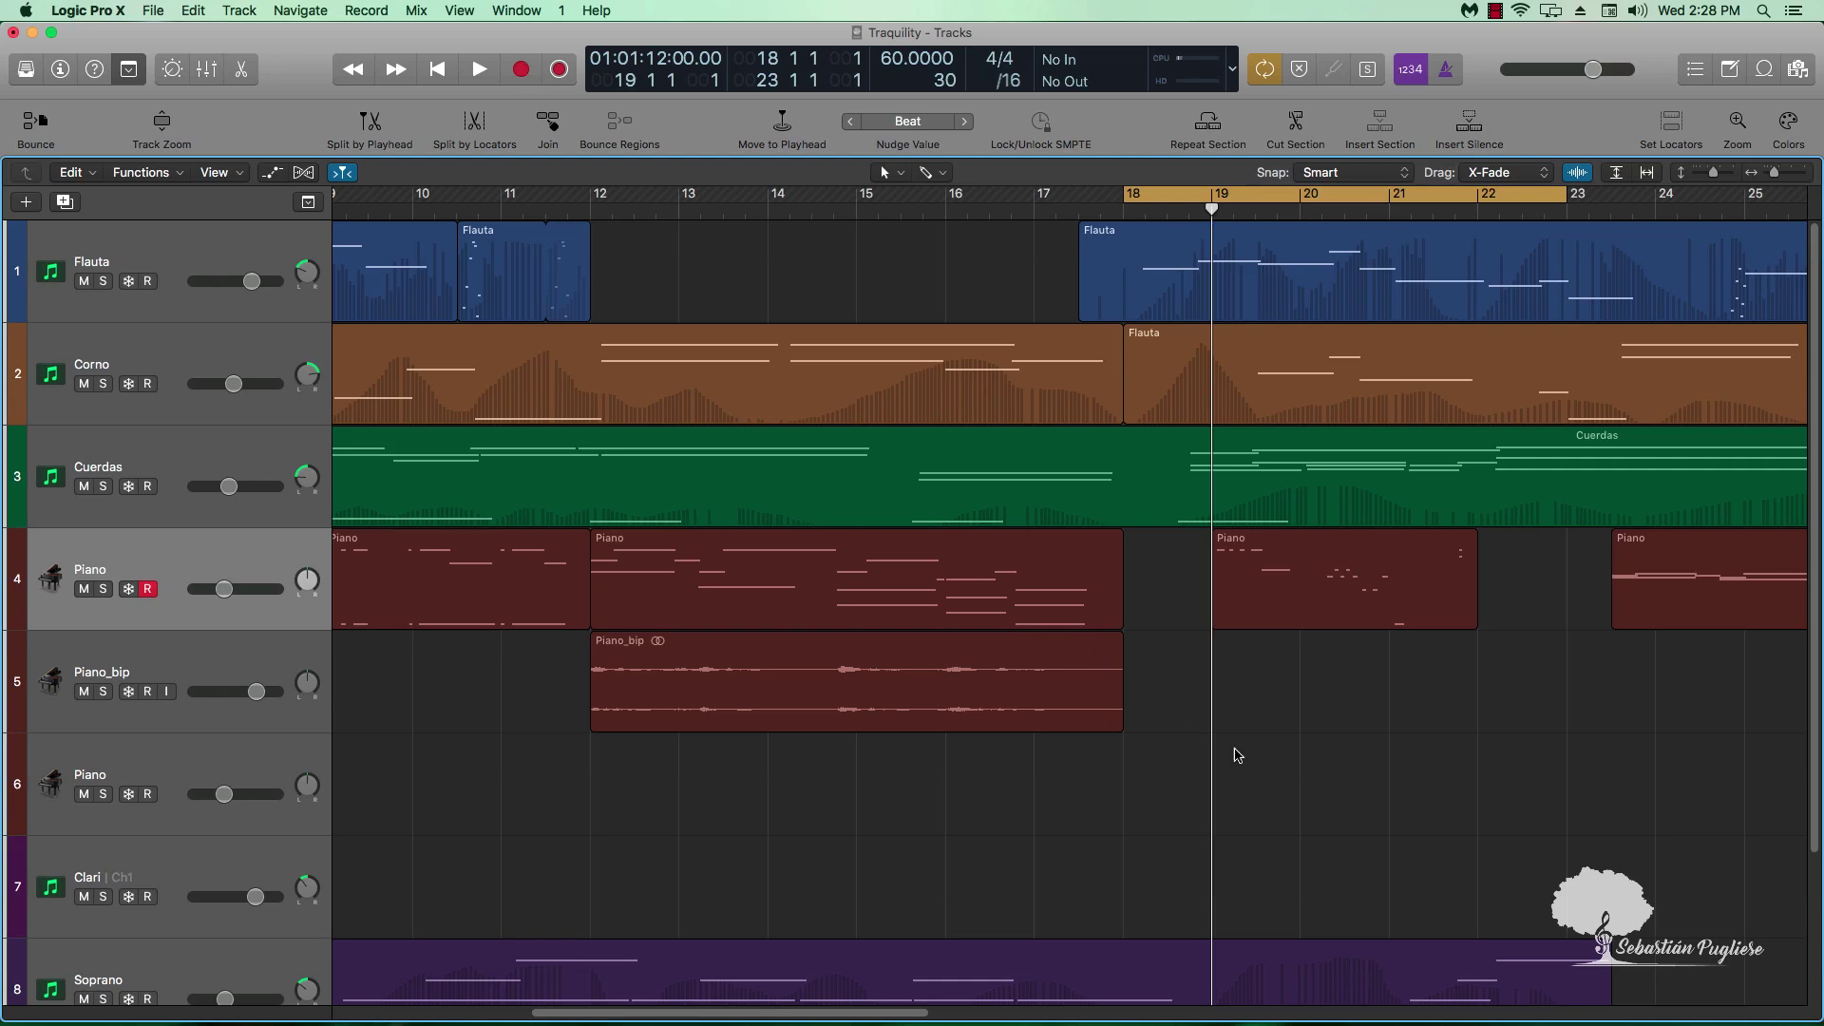
key(space)
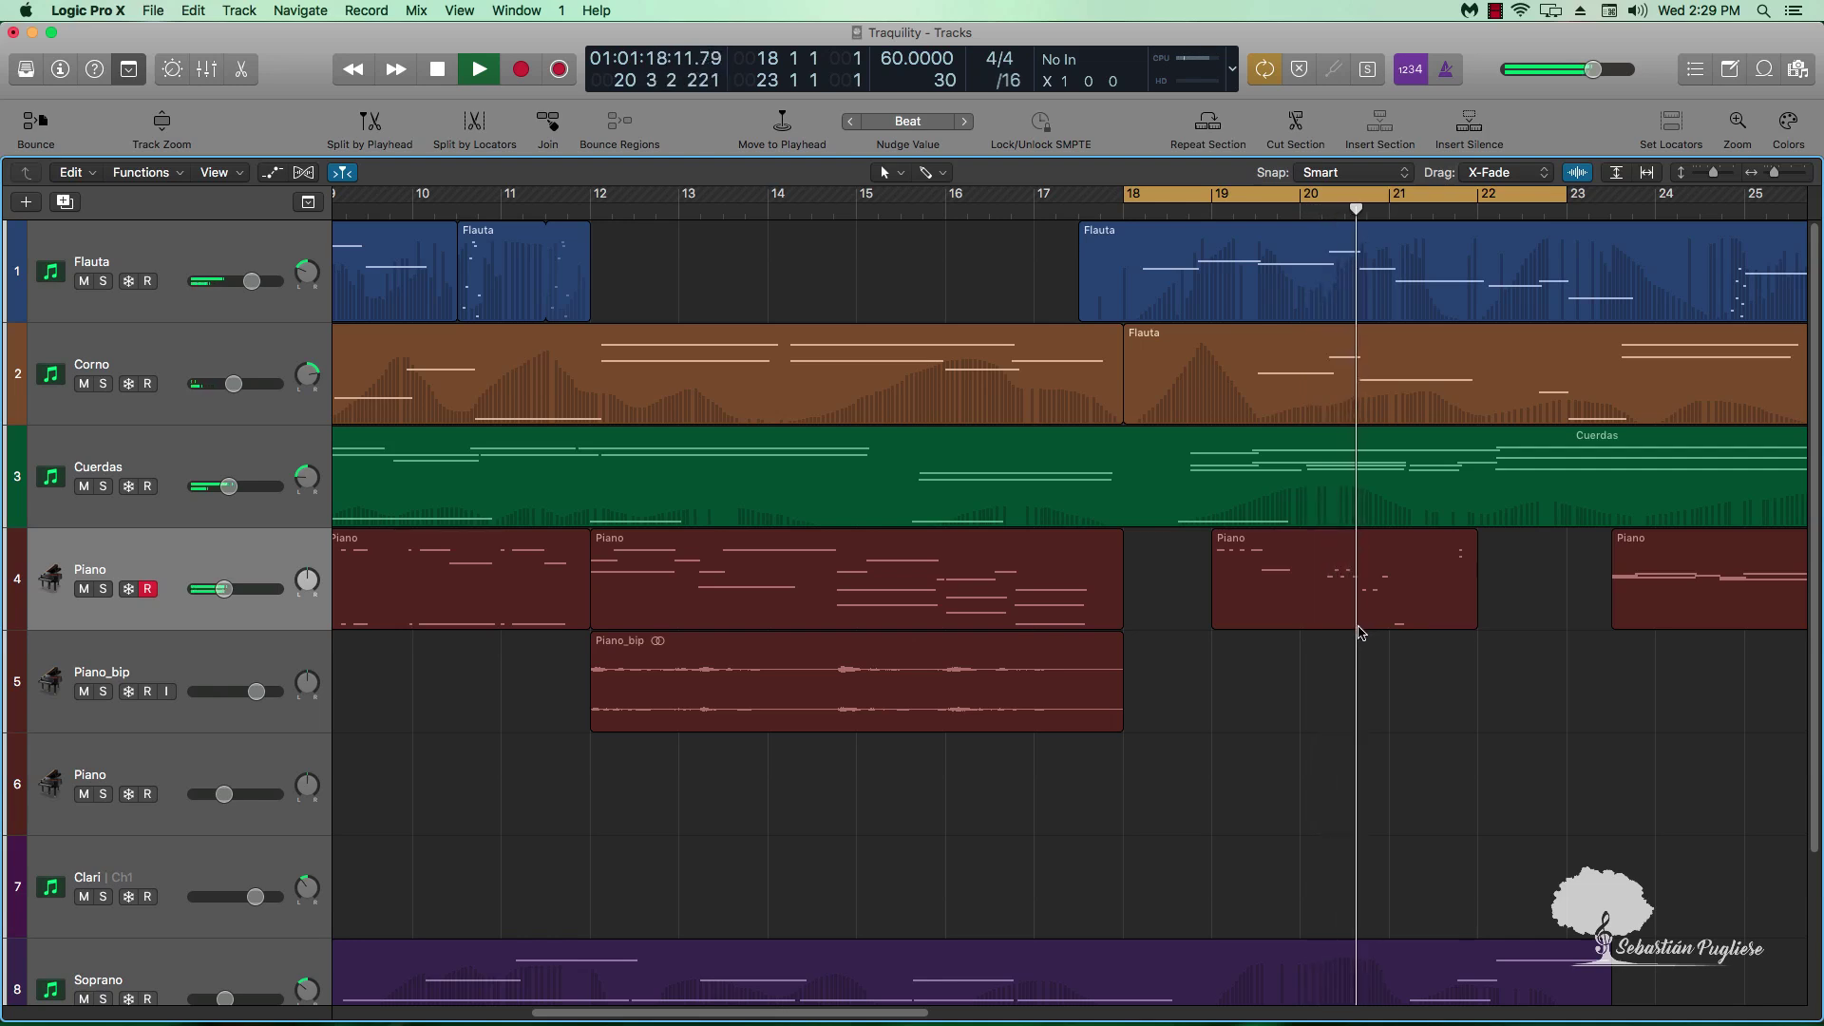
- Stop playback and record a new MIDI take on the Piano track from bar 18, overlapping the captured region in cycle mode
key(space)
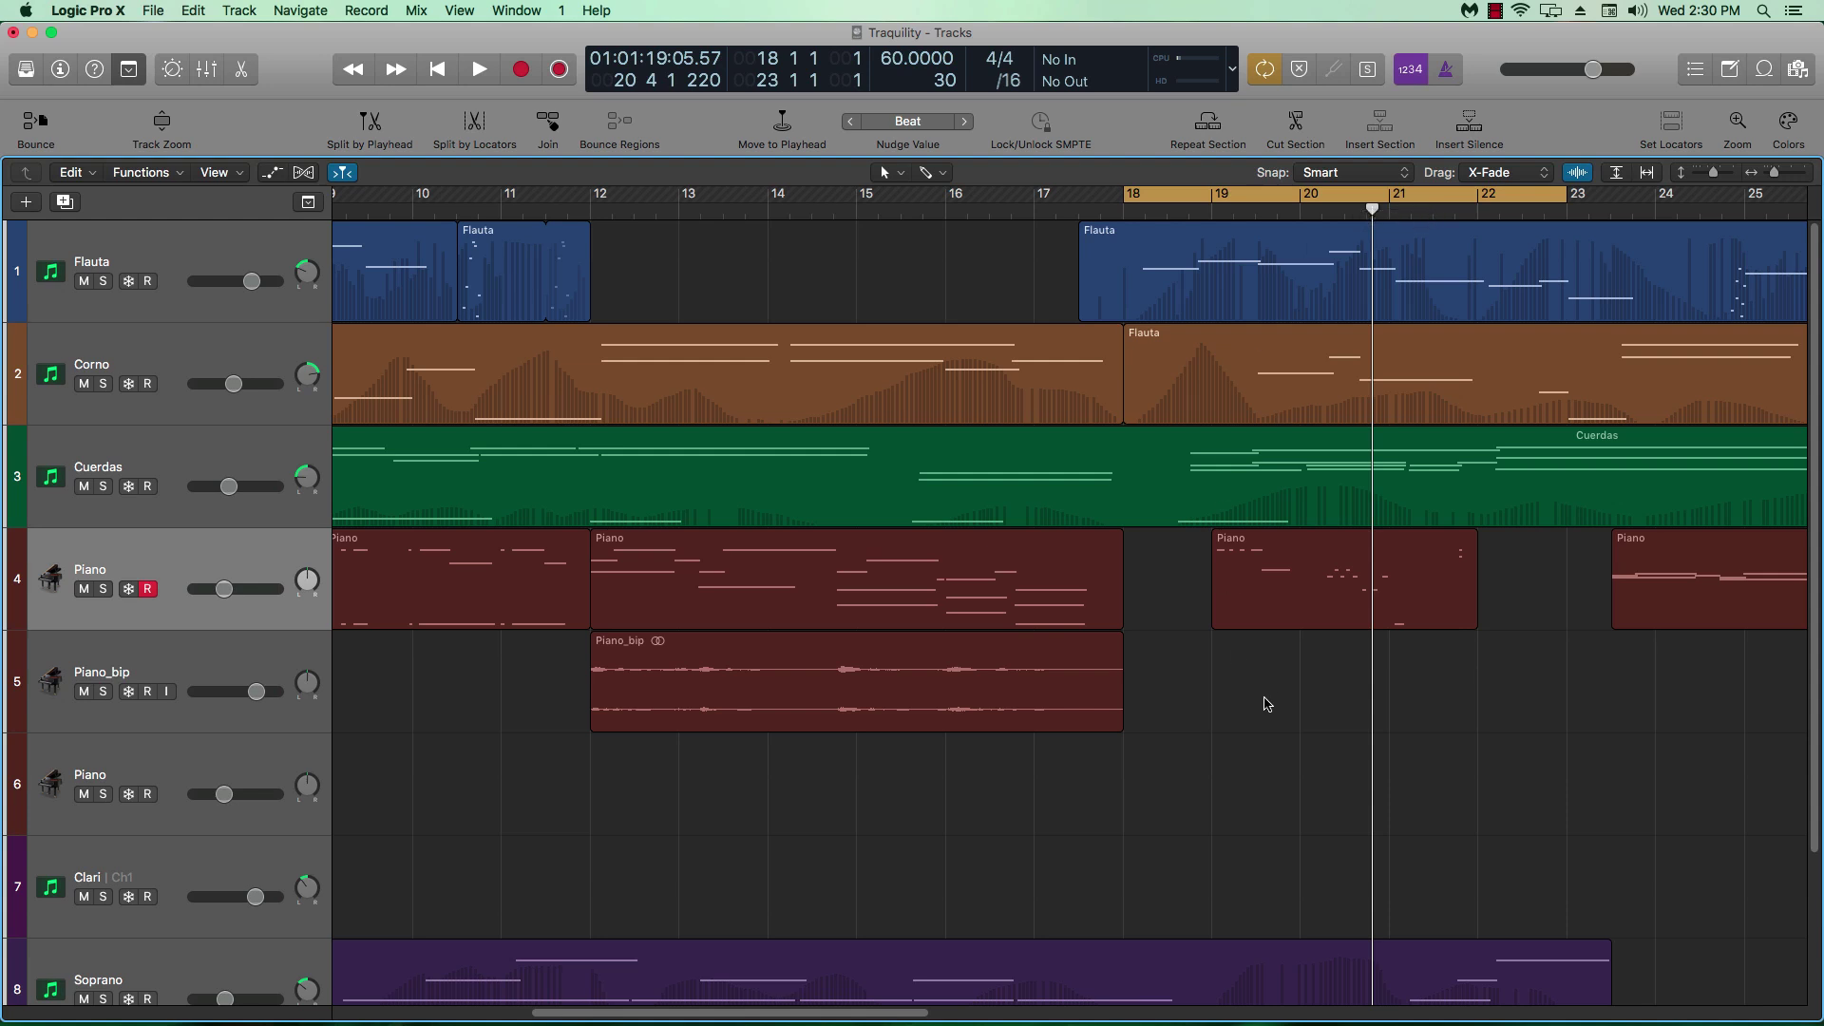
key(r)
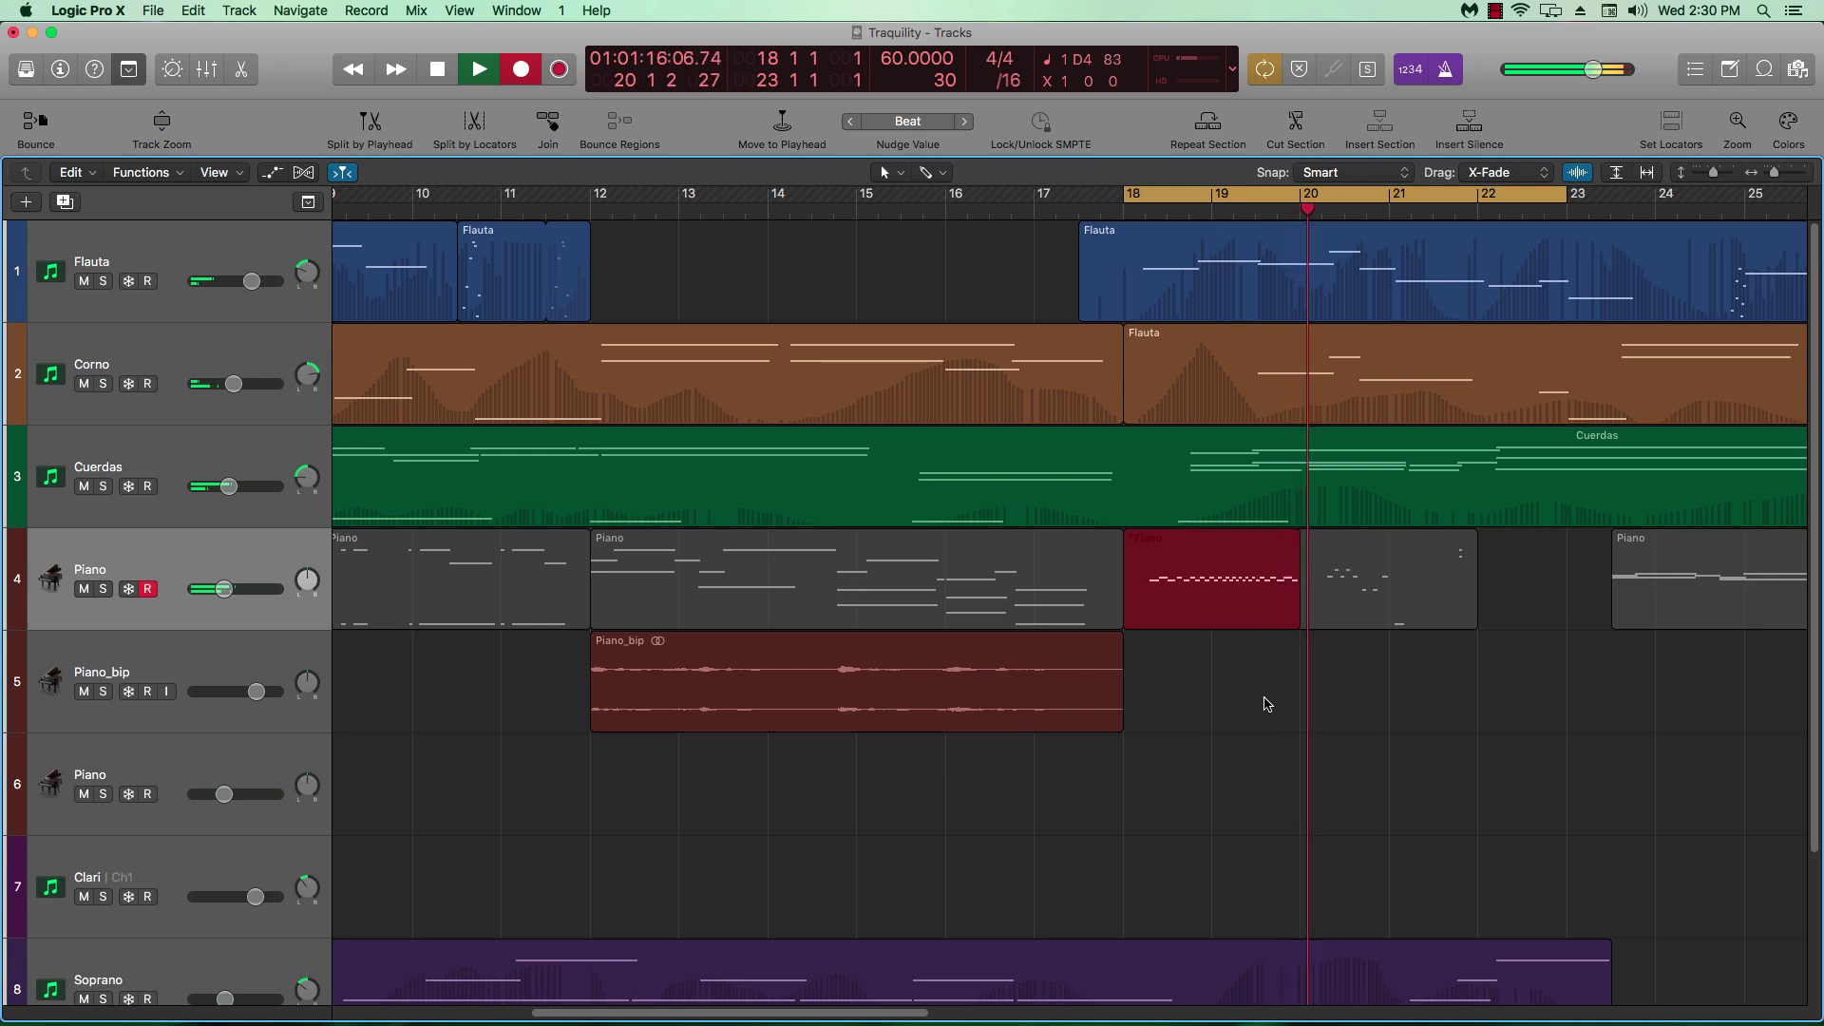
key(space)
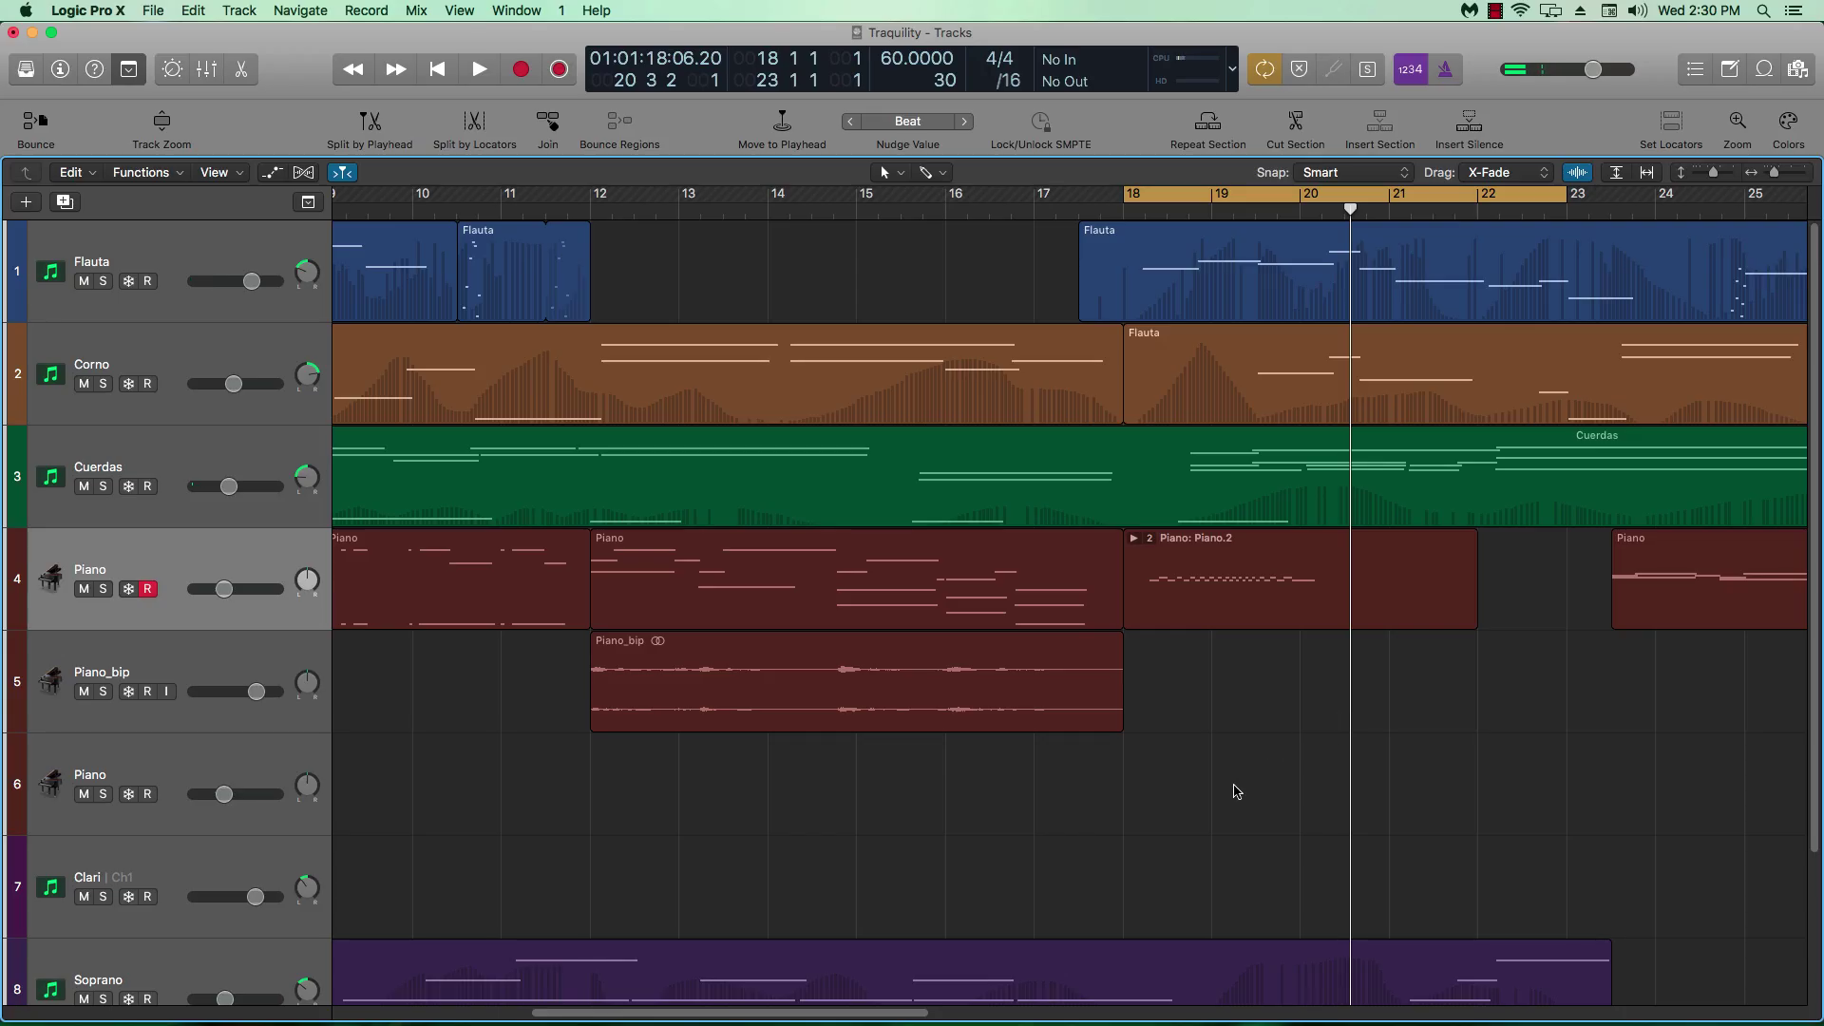
- Expand the Piano take folder at bar 18 and switch between takes Piano.2 and Piano.1, leaving Piano.1 active
click(1425, 574)
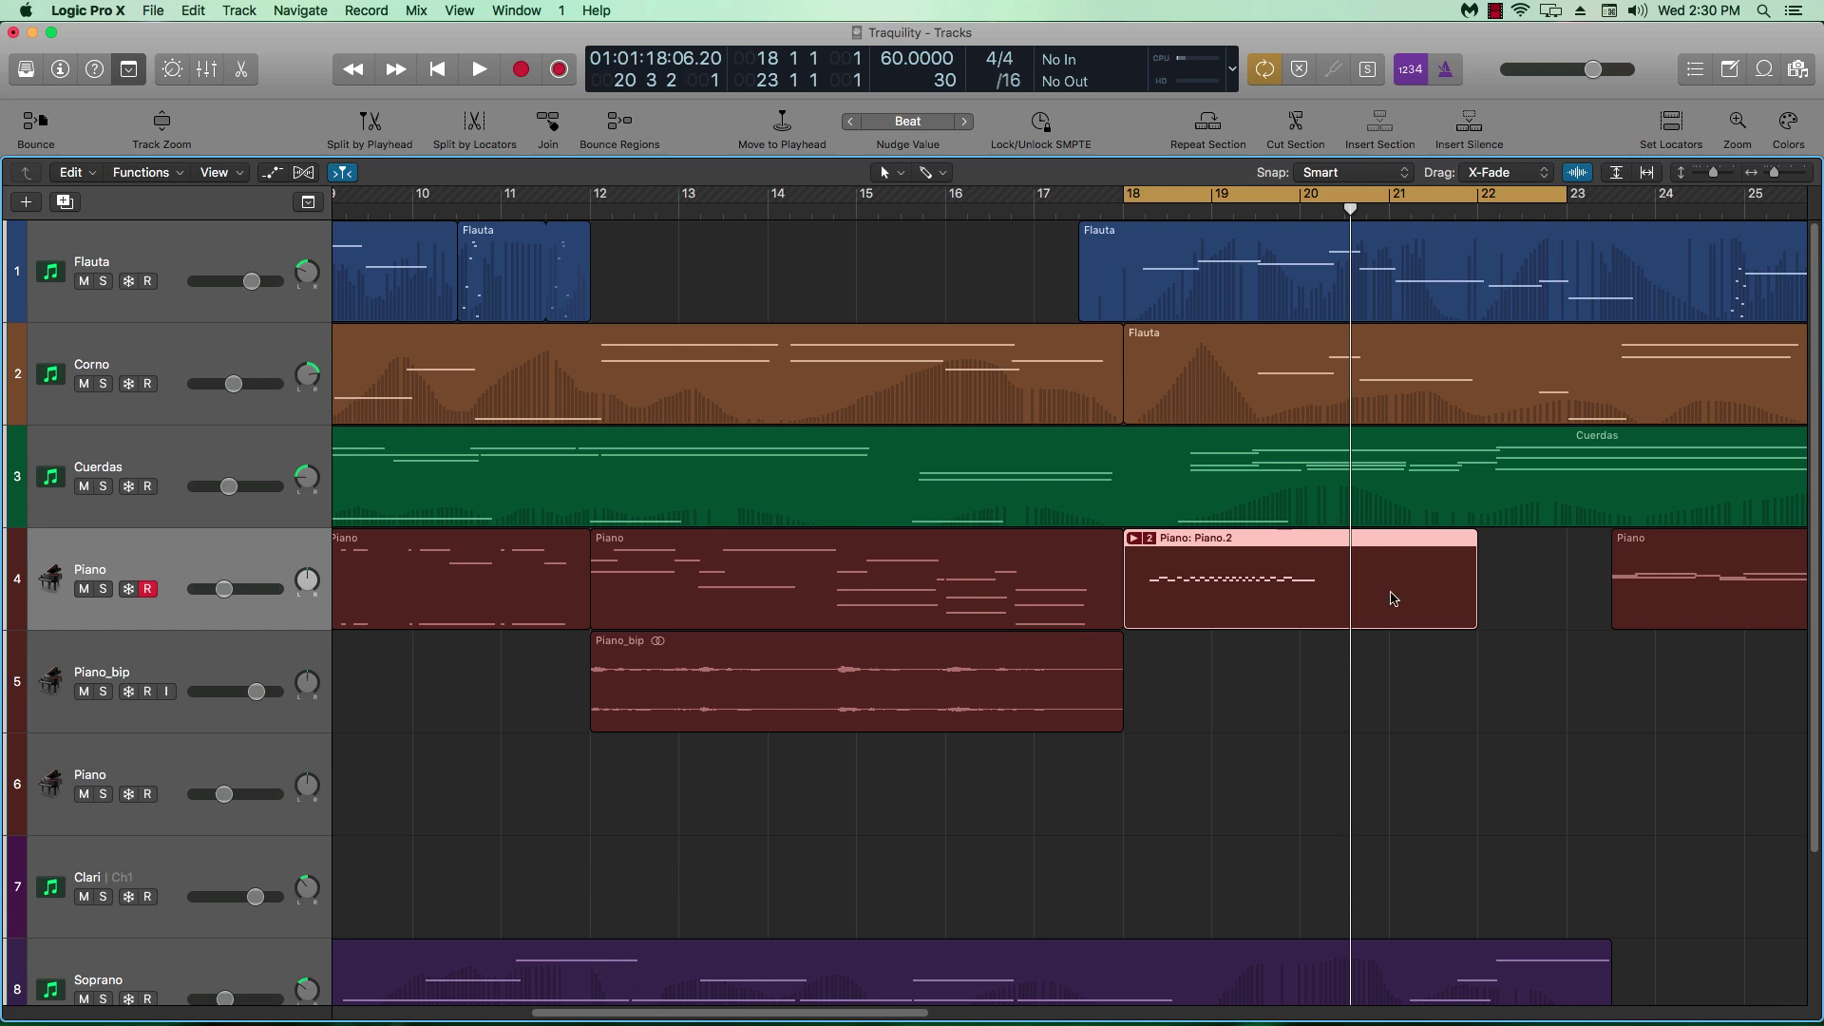
click(1133, 539)
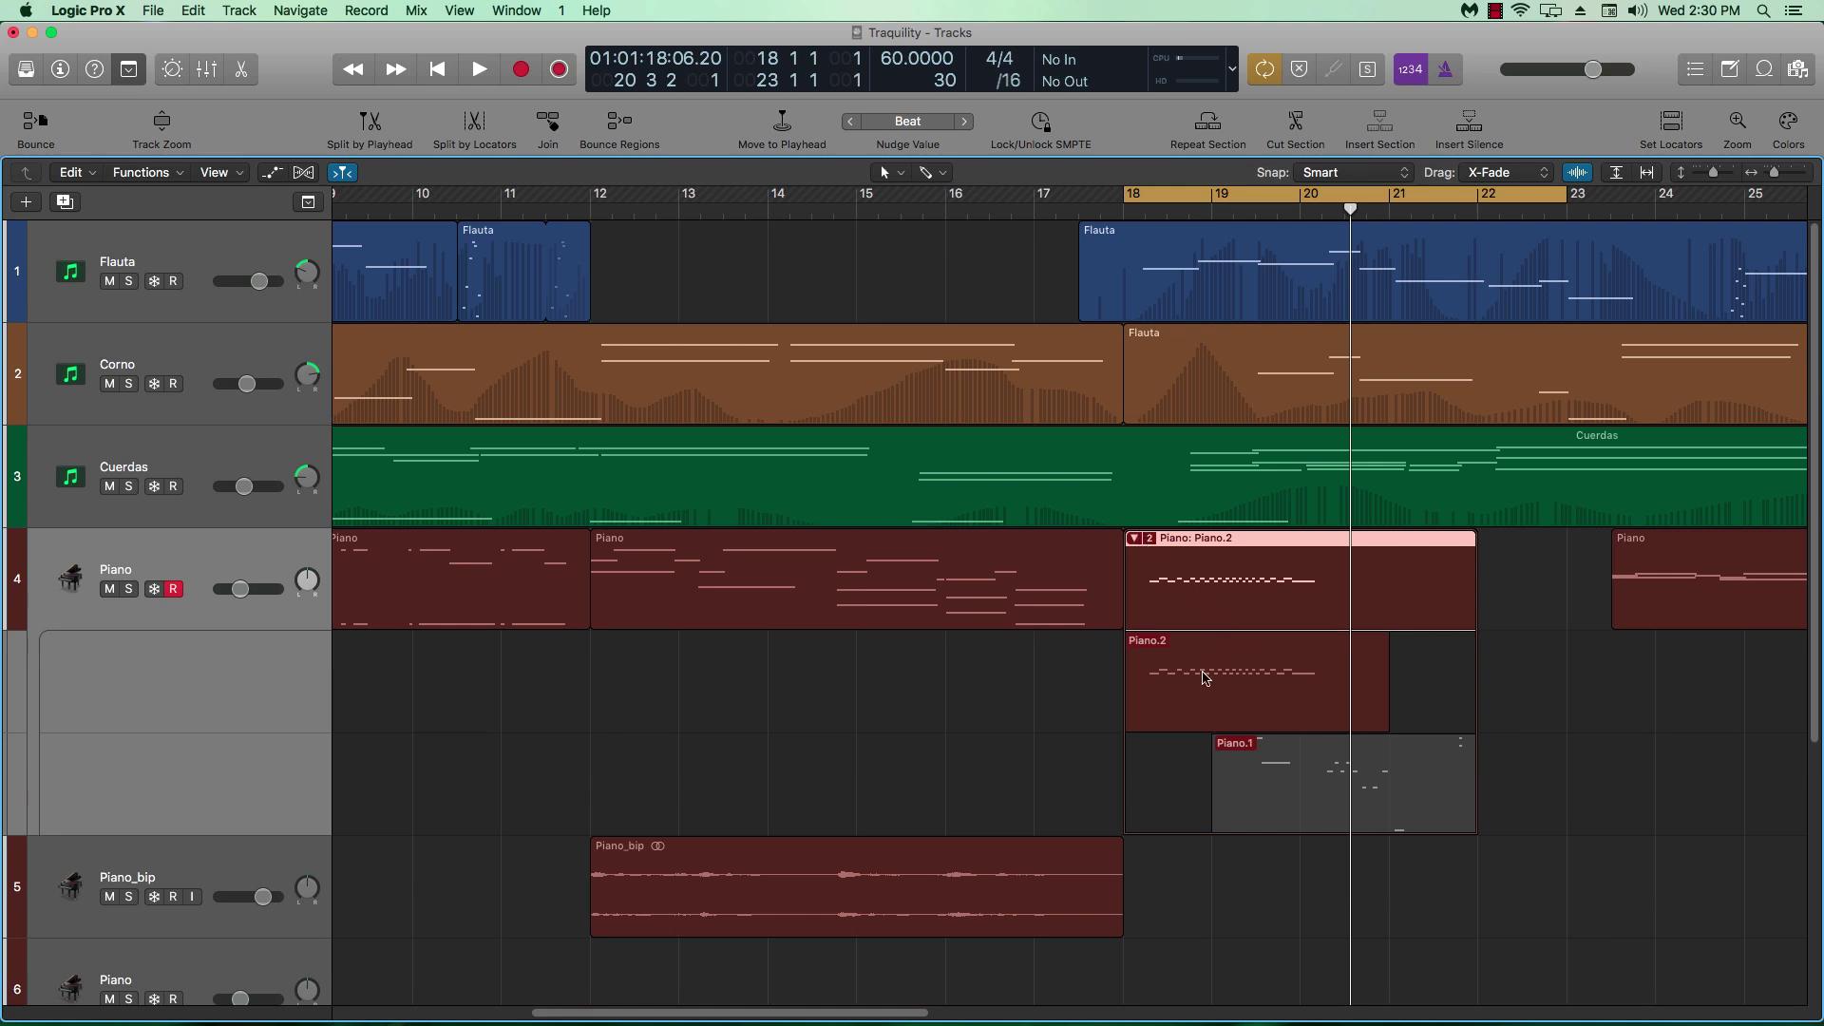
click(1303, 793)
click(1294, 700)
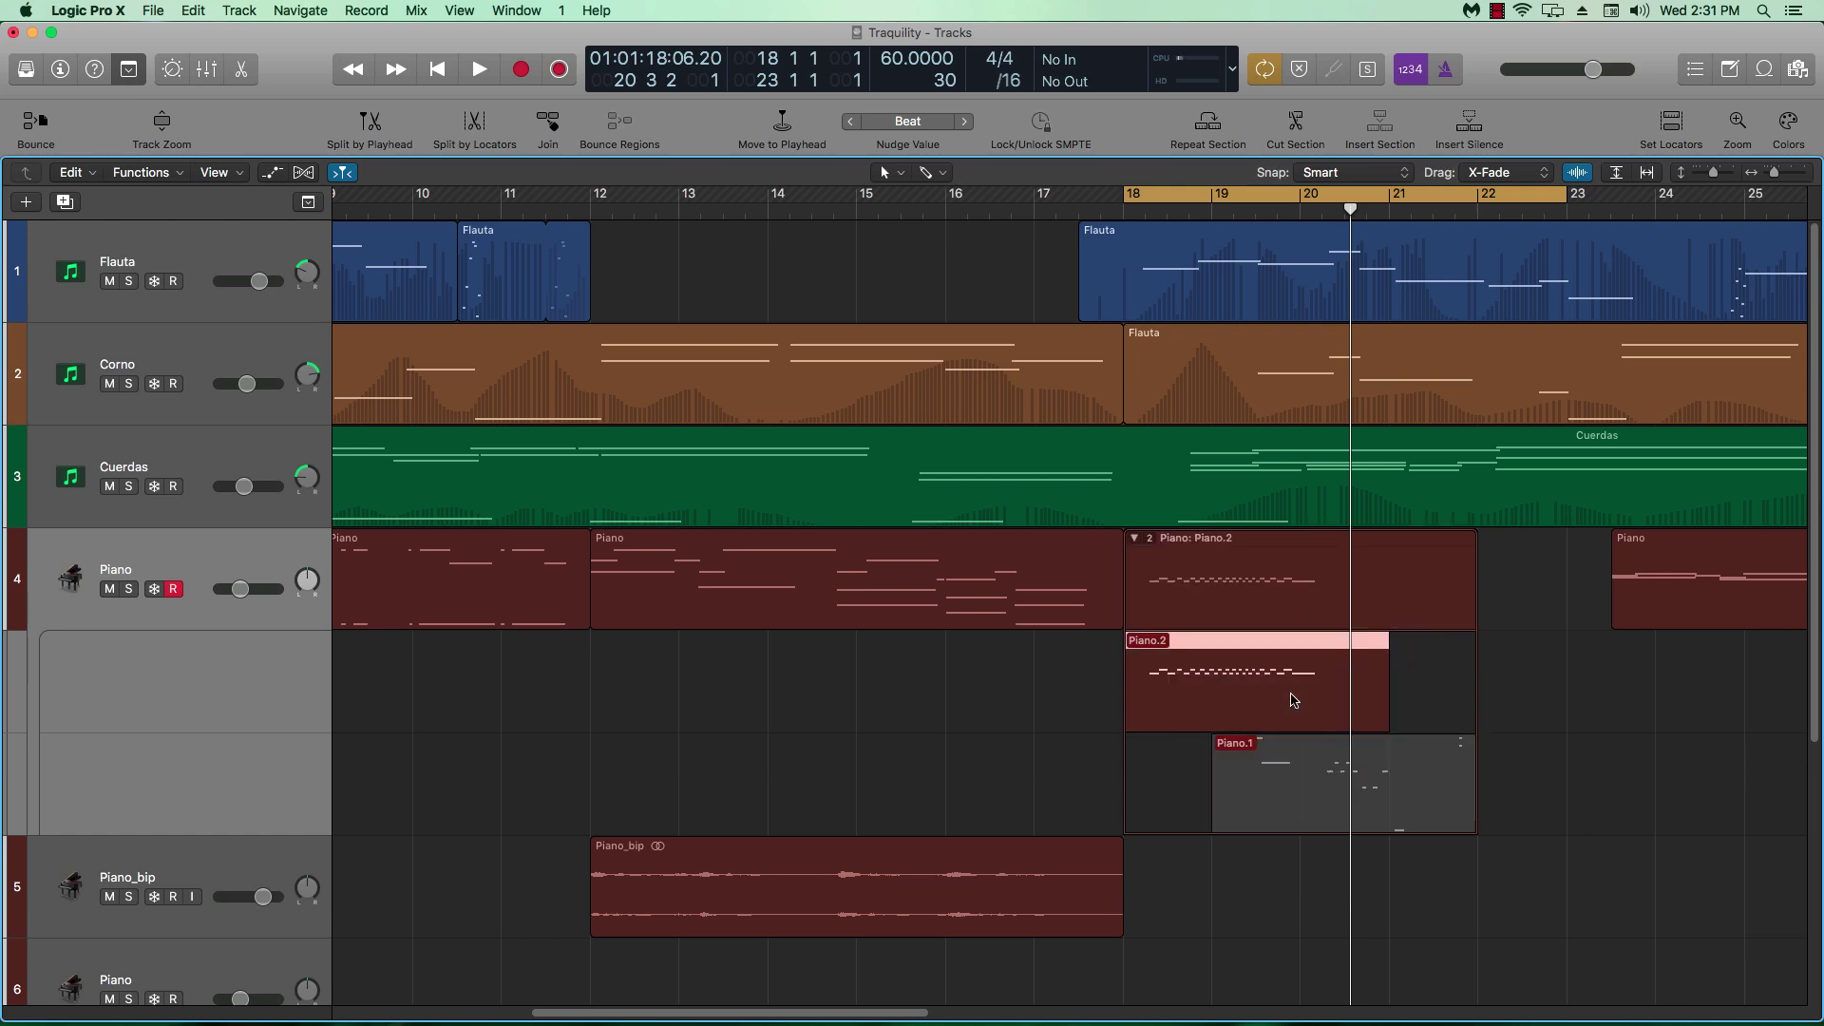
click(1285, 806)
click(1306, 696)
click(1425, 780)
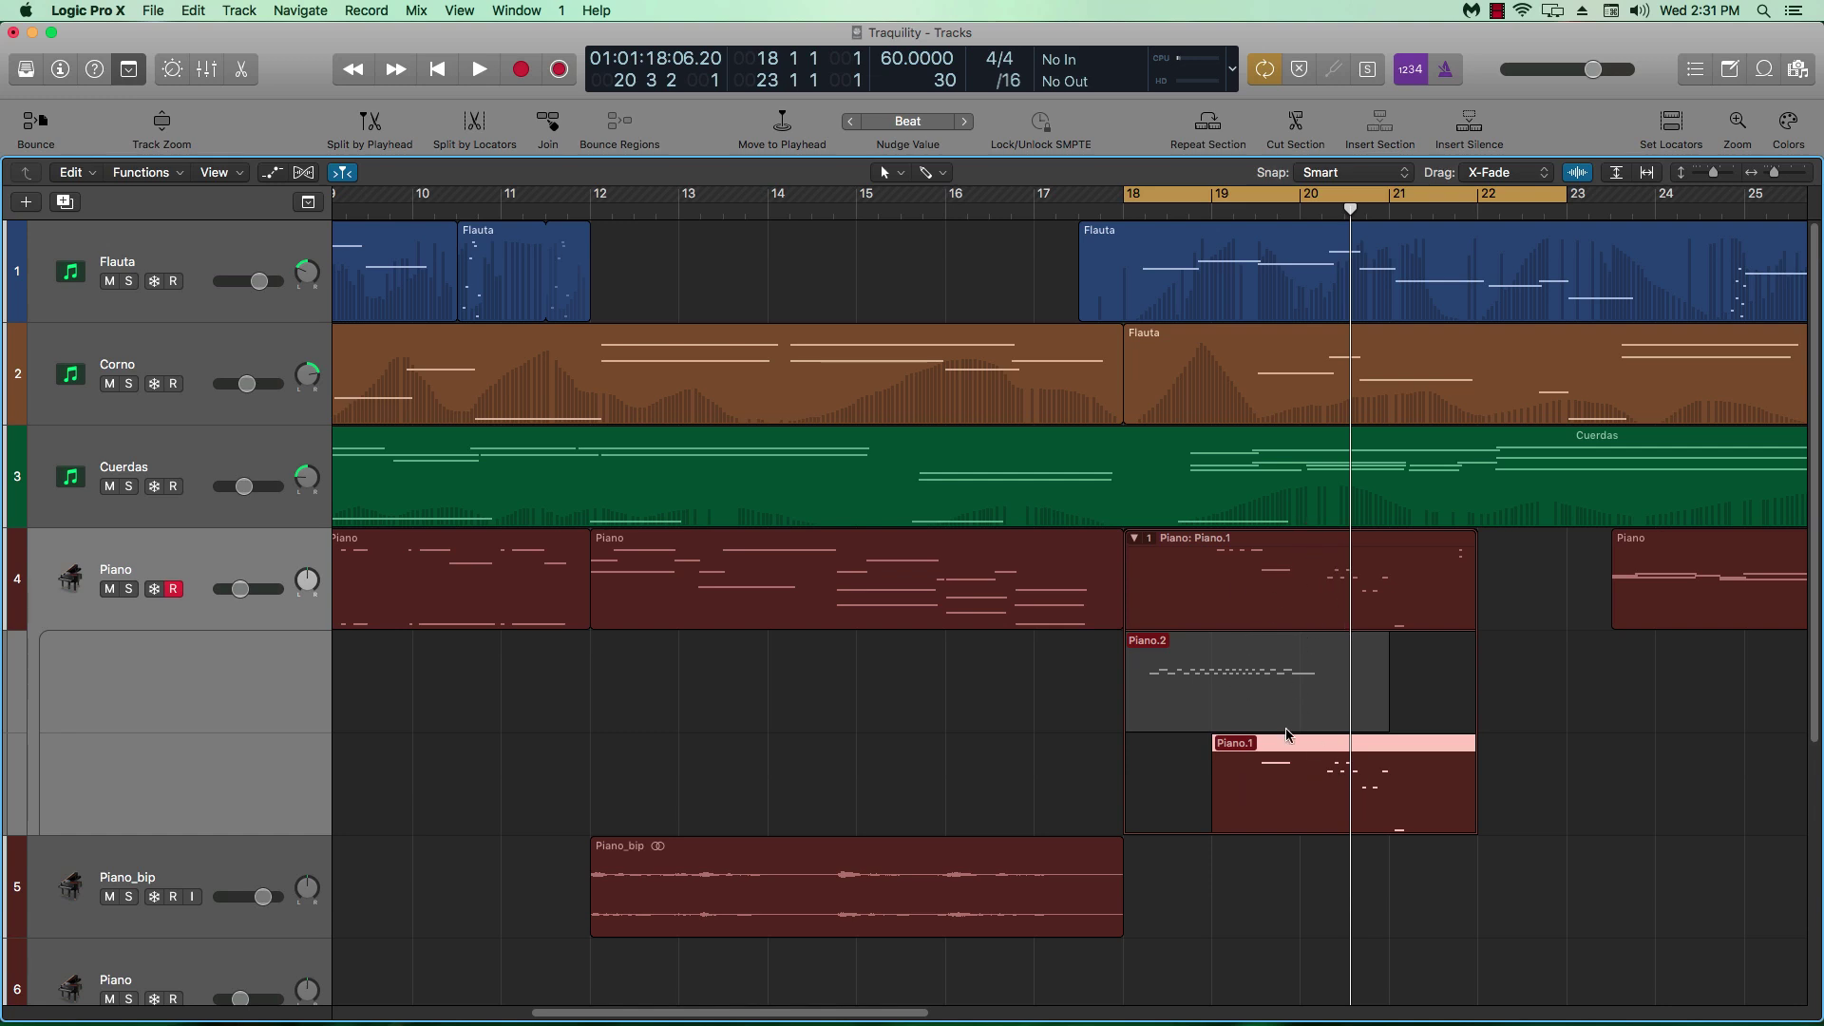
click(1283, 693)
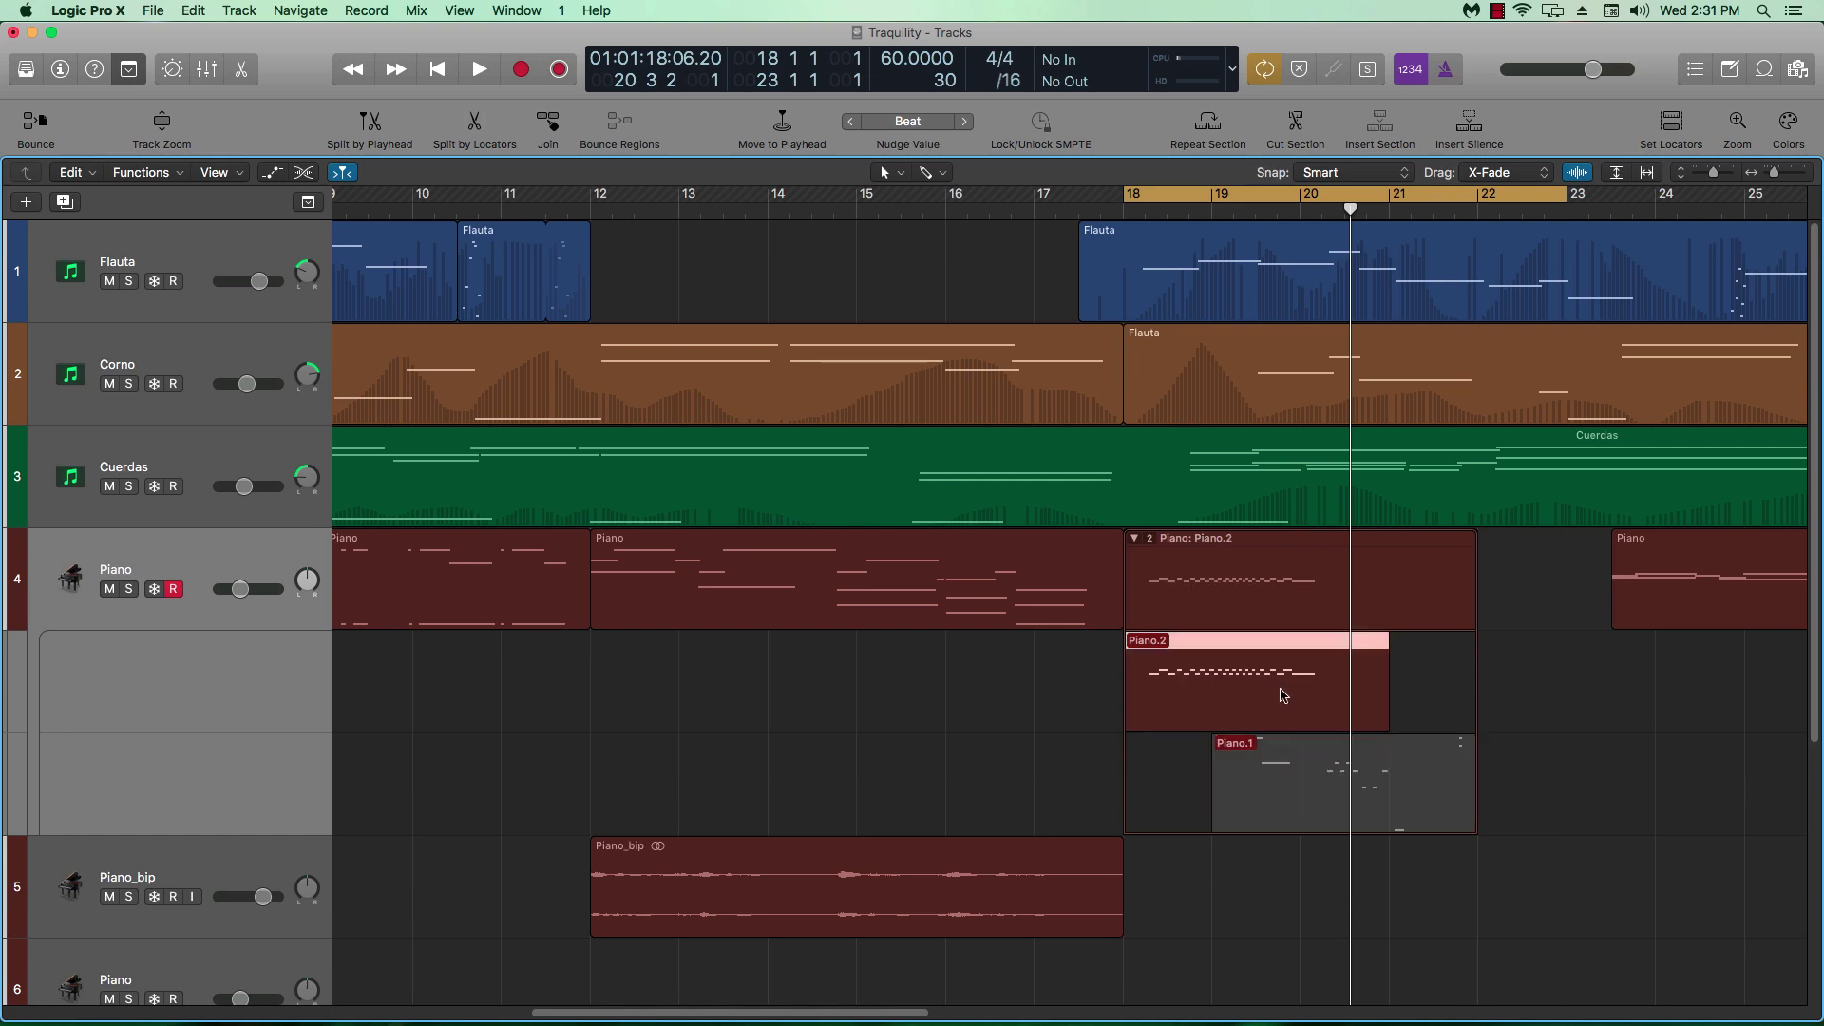
click(1305, 803)
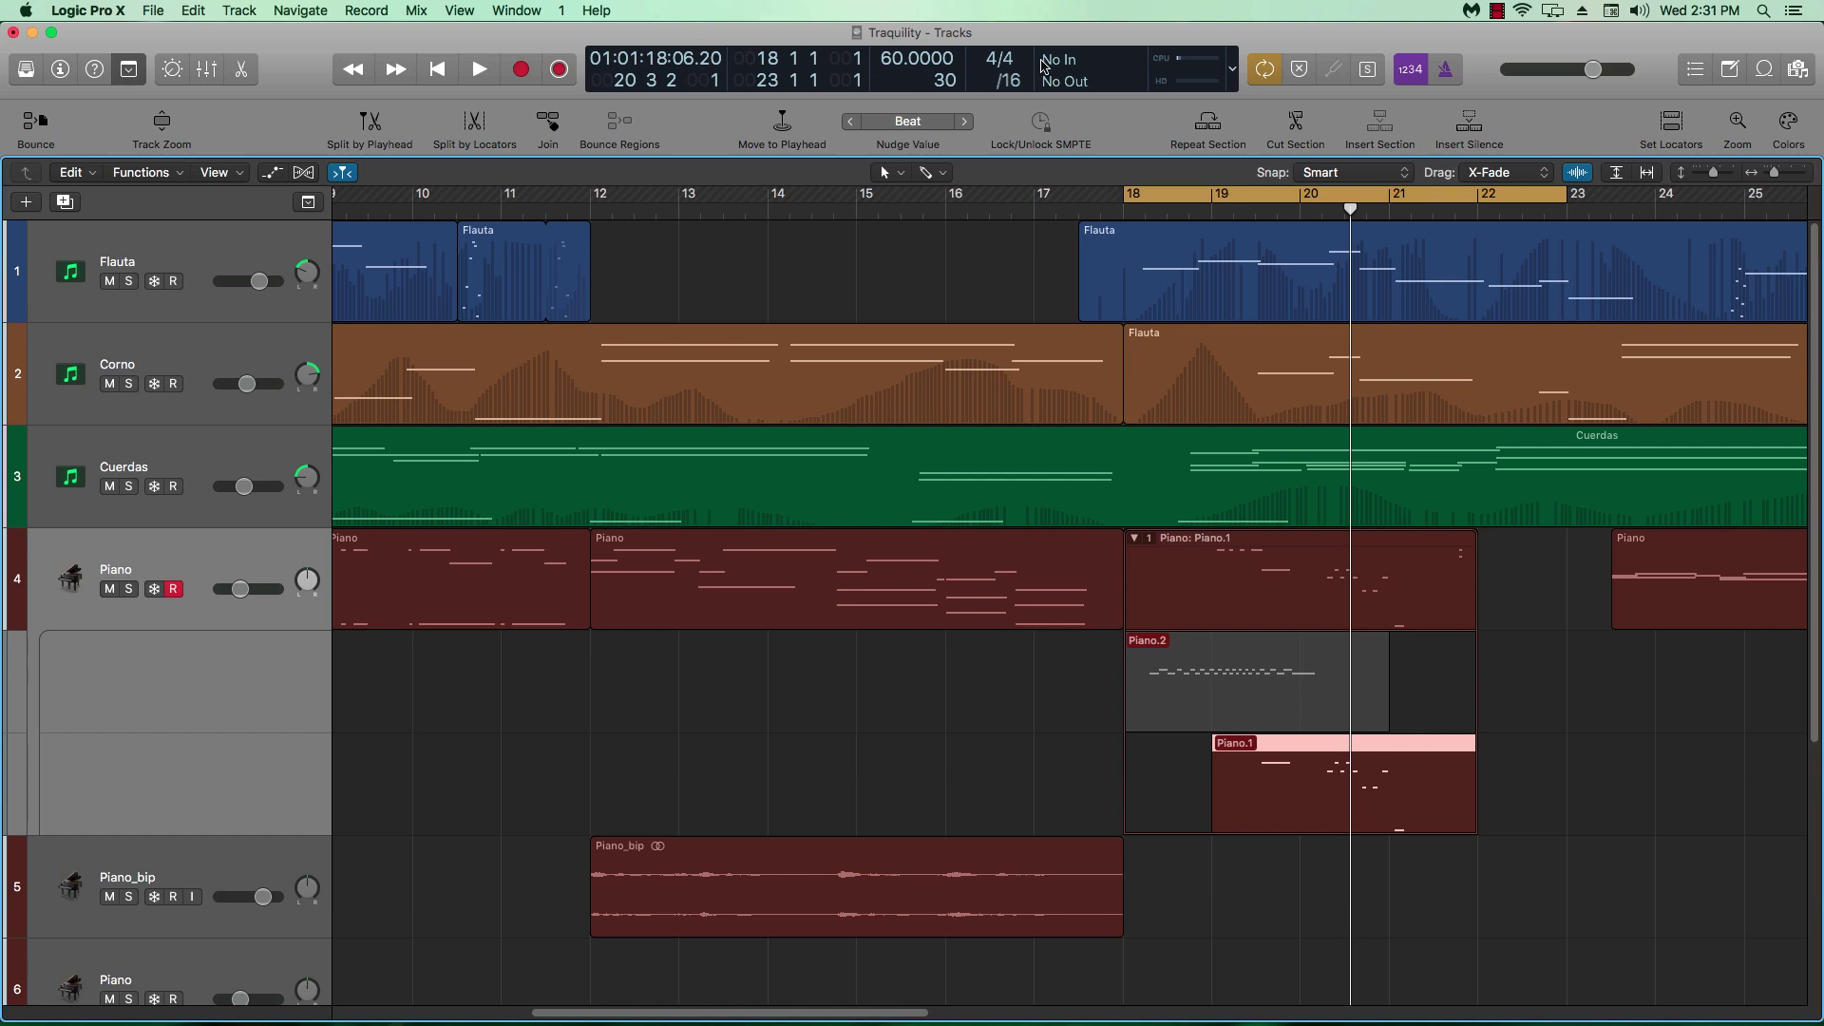
- Review the cycle and no-cycle options for overlapping MIDI recordings, and turn off the cycle range between bars 18 and 23
click(366, 13)
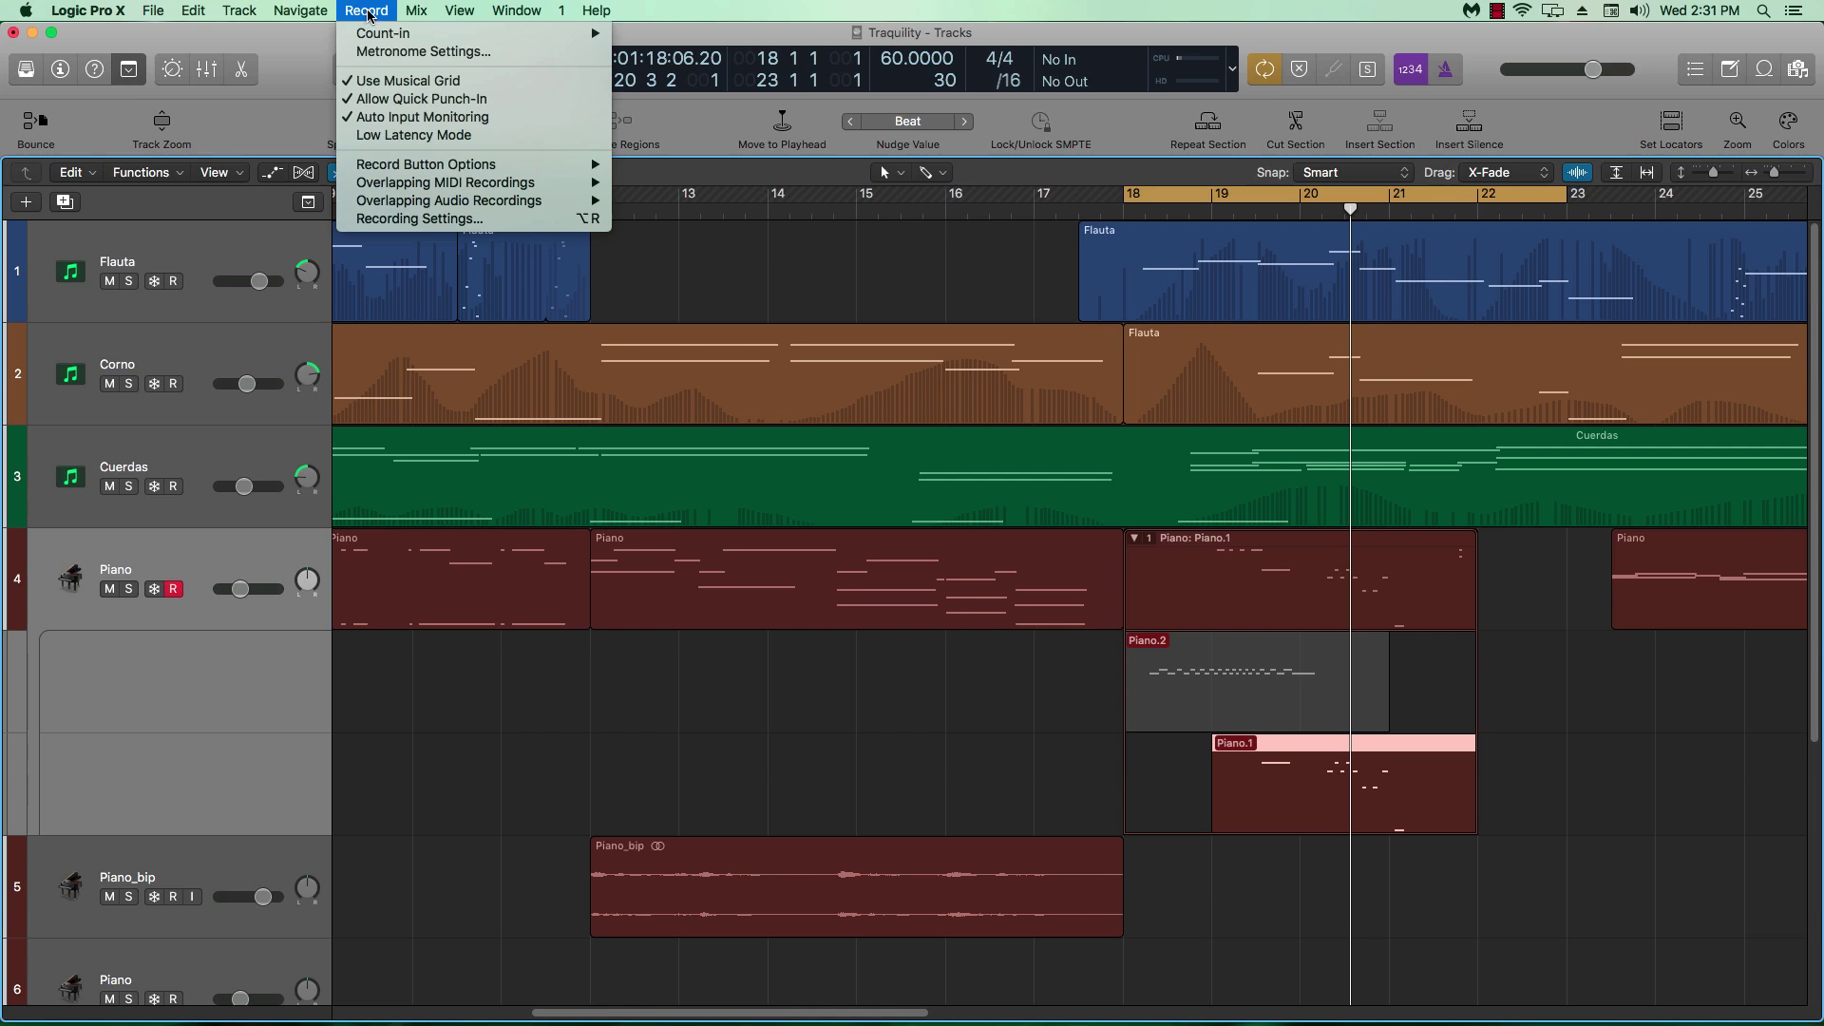
mouse_move(451, 180)
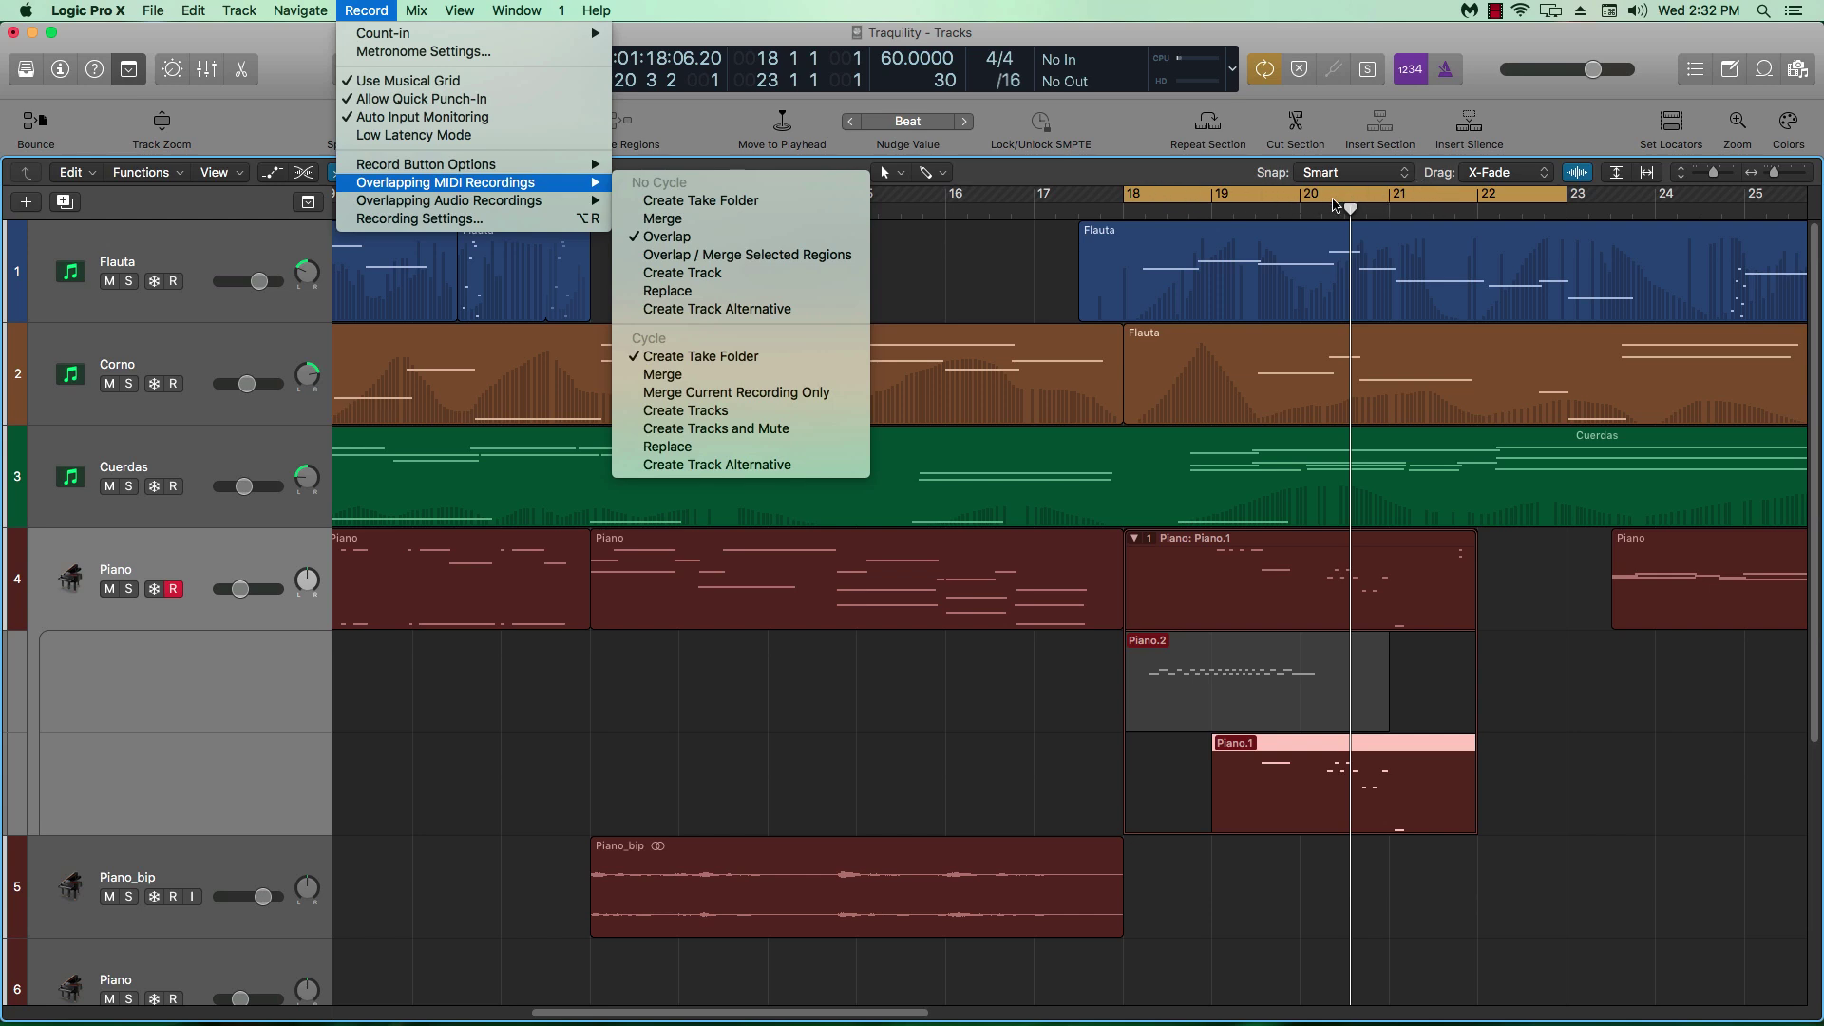
click(1336, 198)
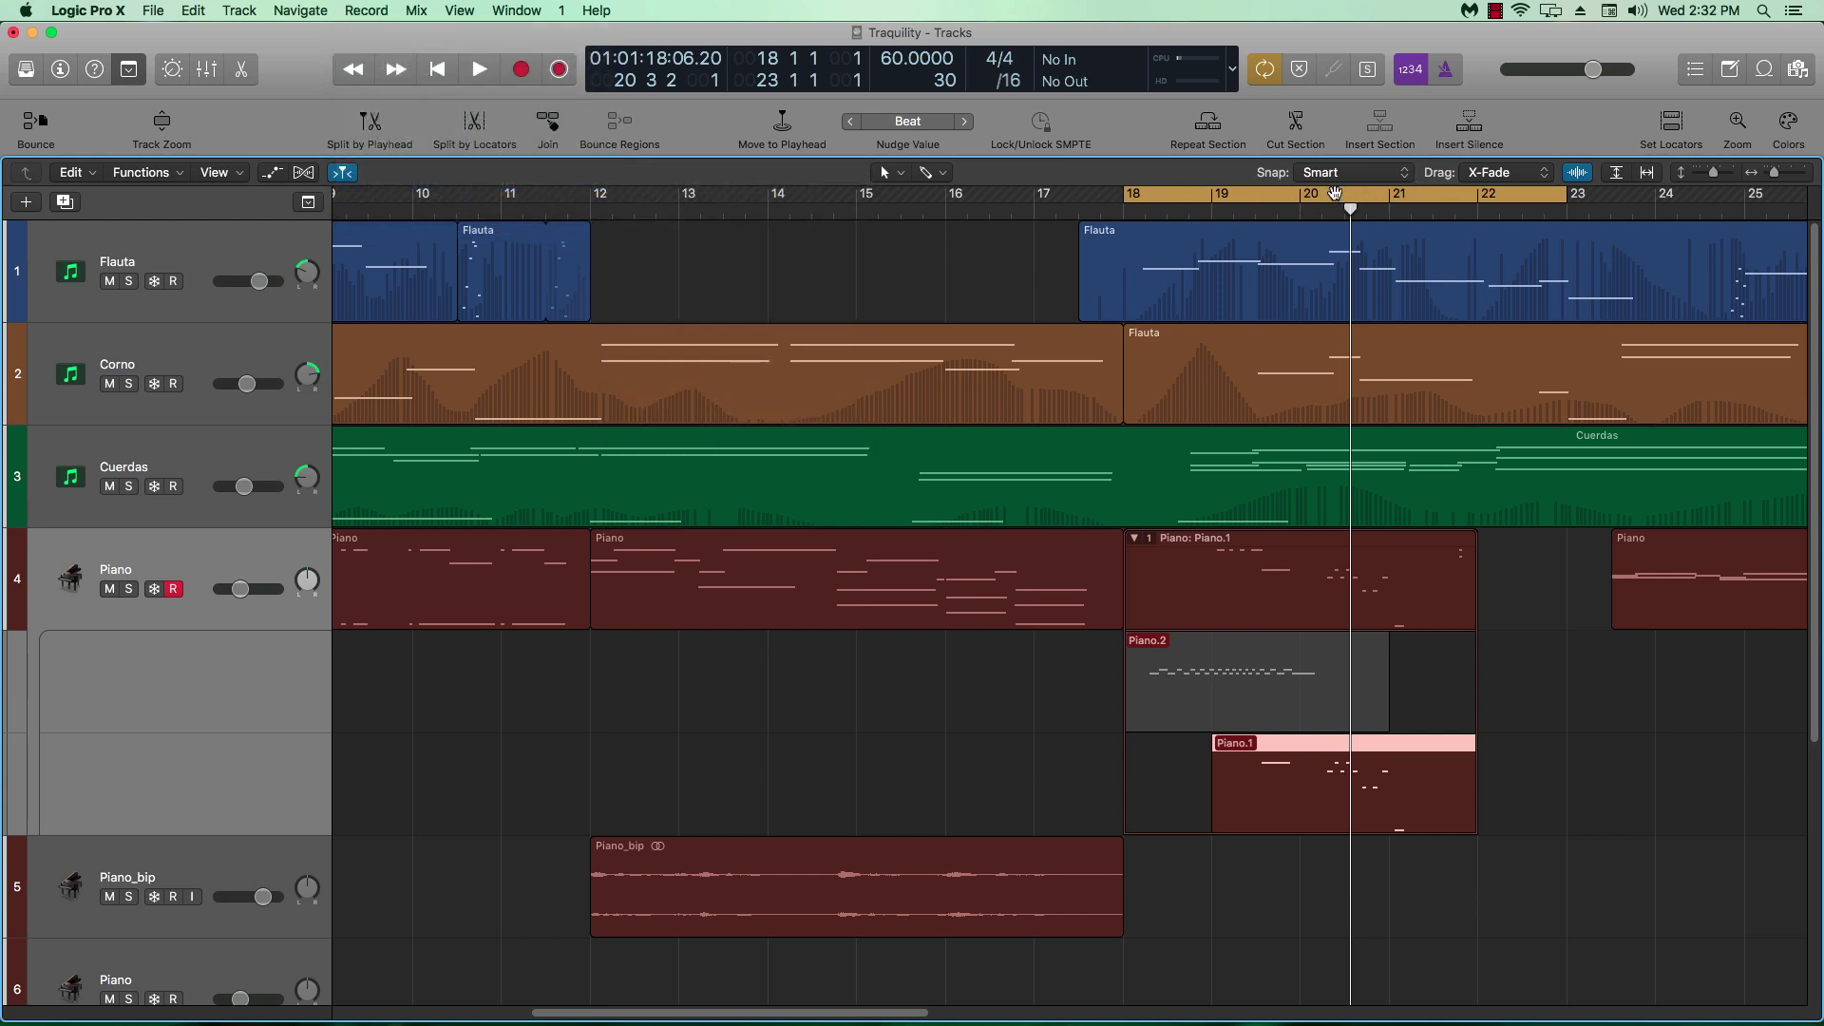
click(371, 9)
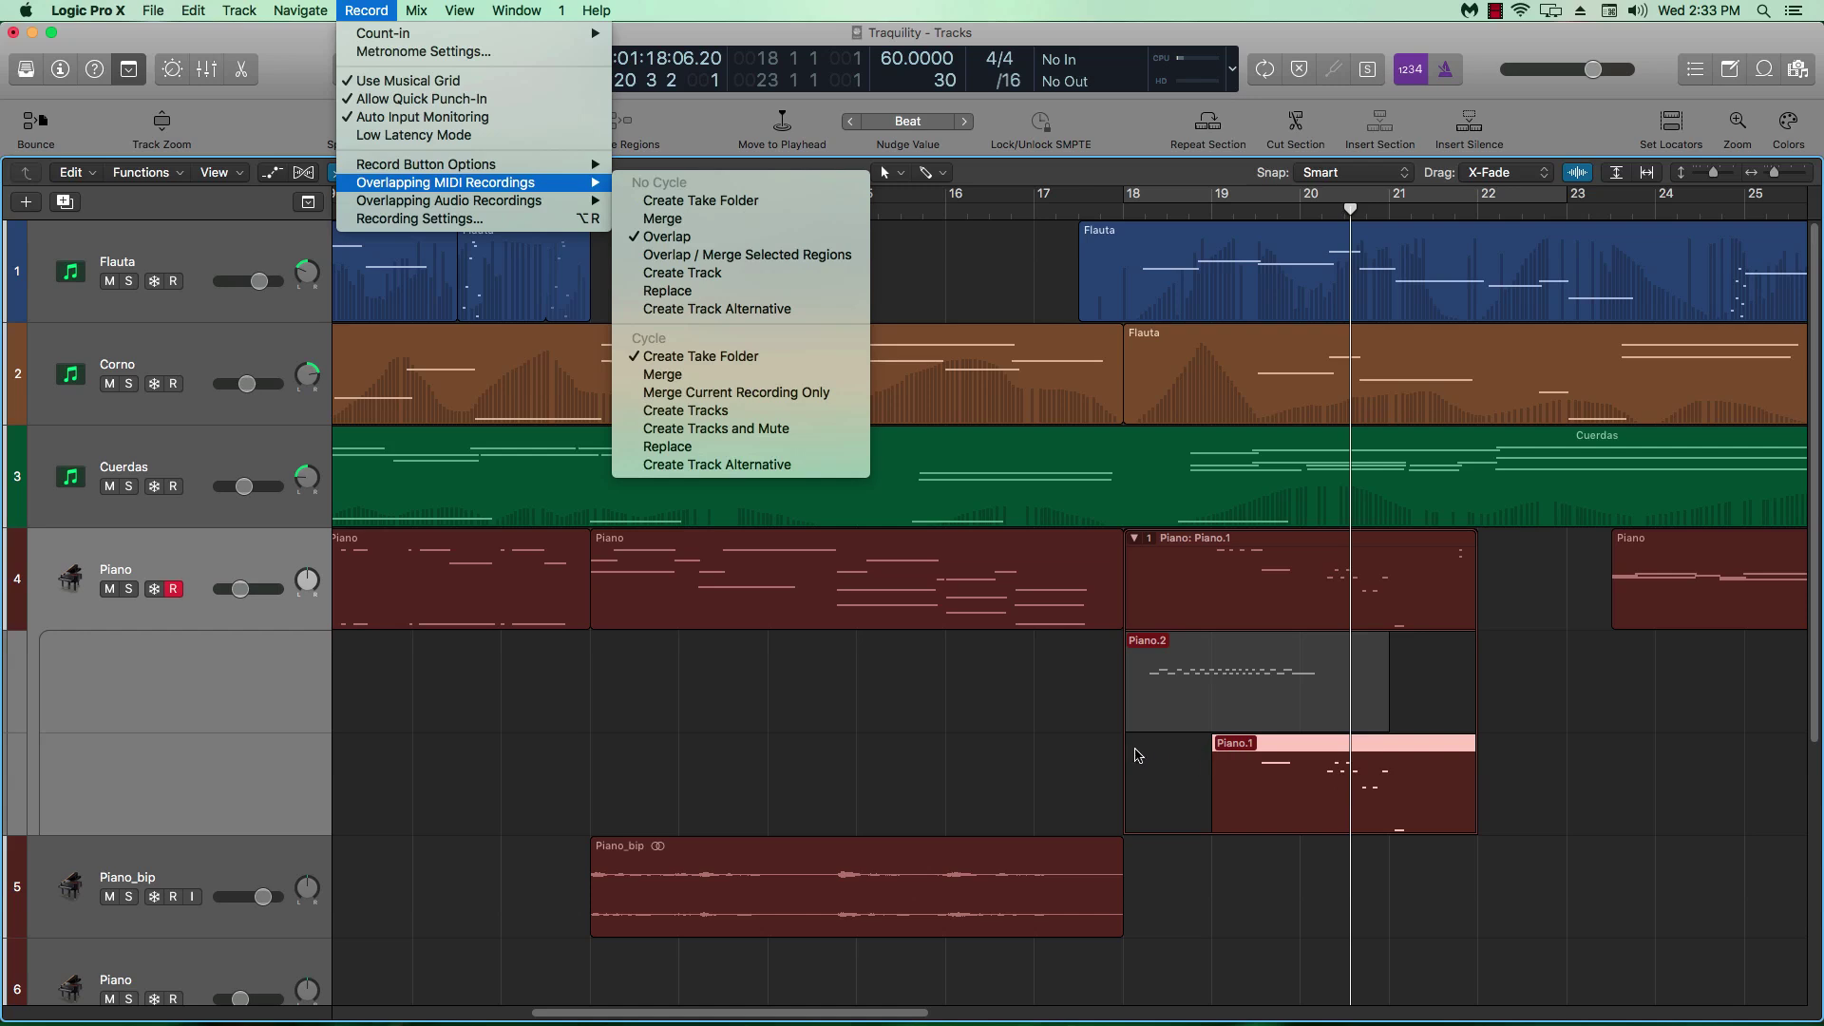
click(1012, 735)
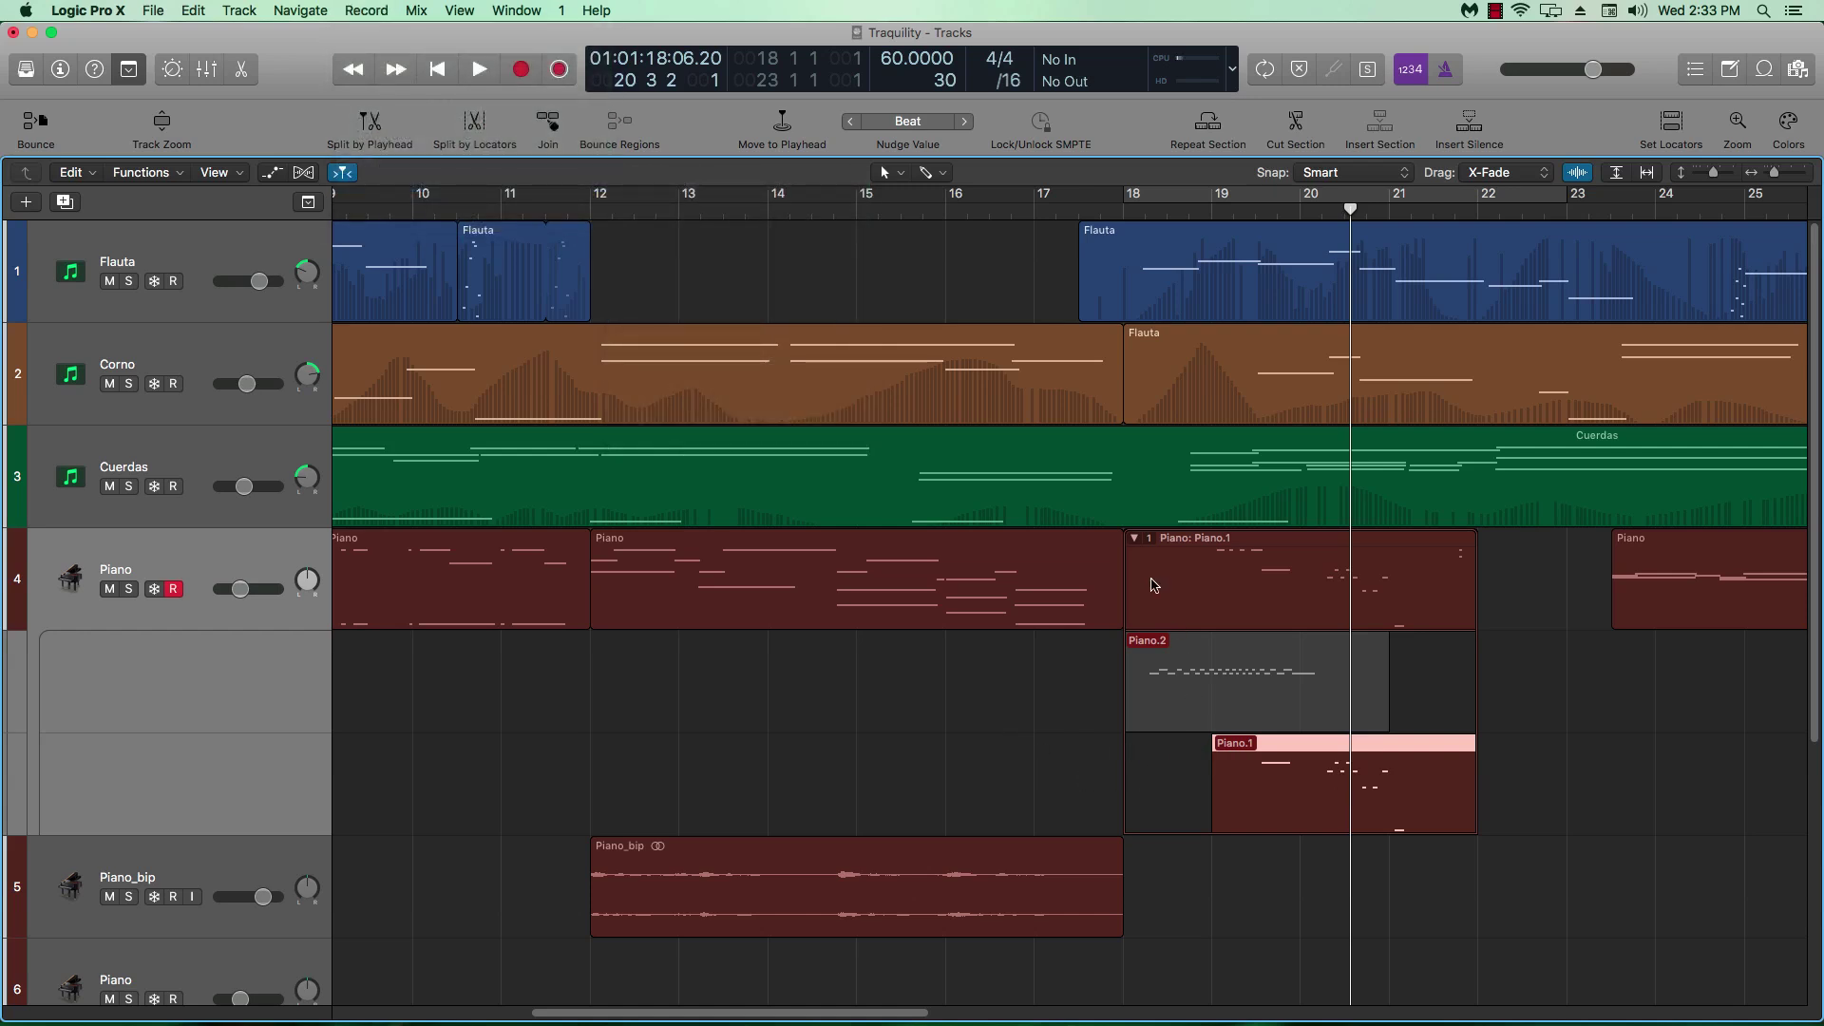
- Collapse the Piano take folder and place the playhead at bar 18, then at bar 19
click(1135, 540)
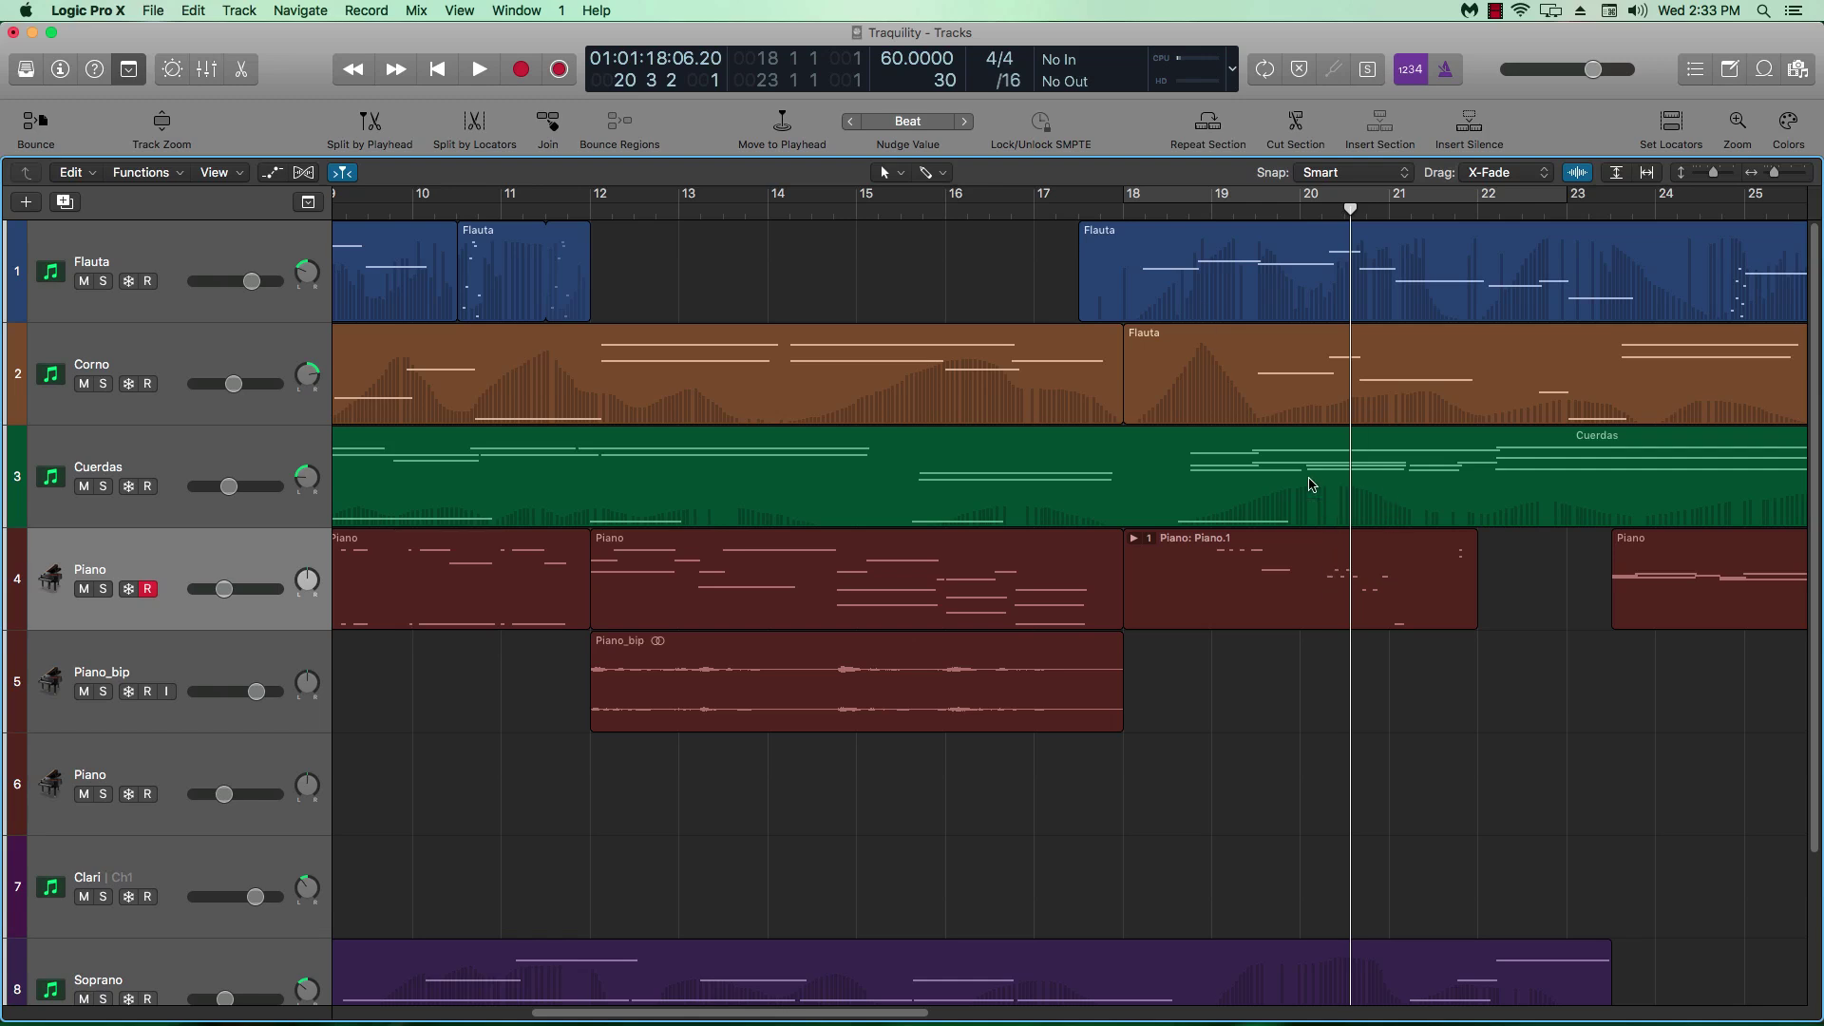
click(1123, 211)
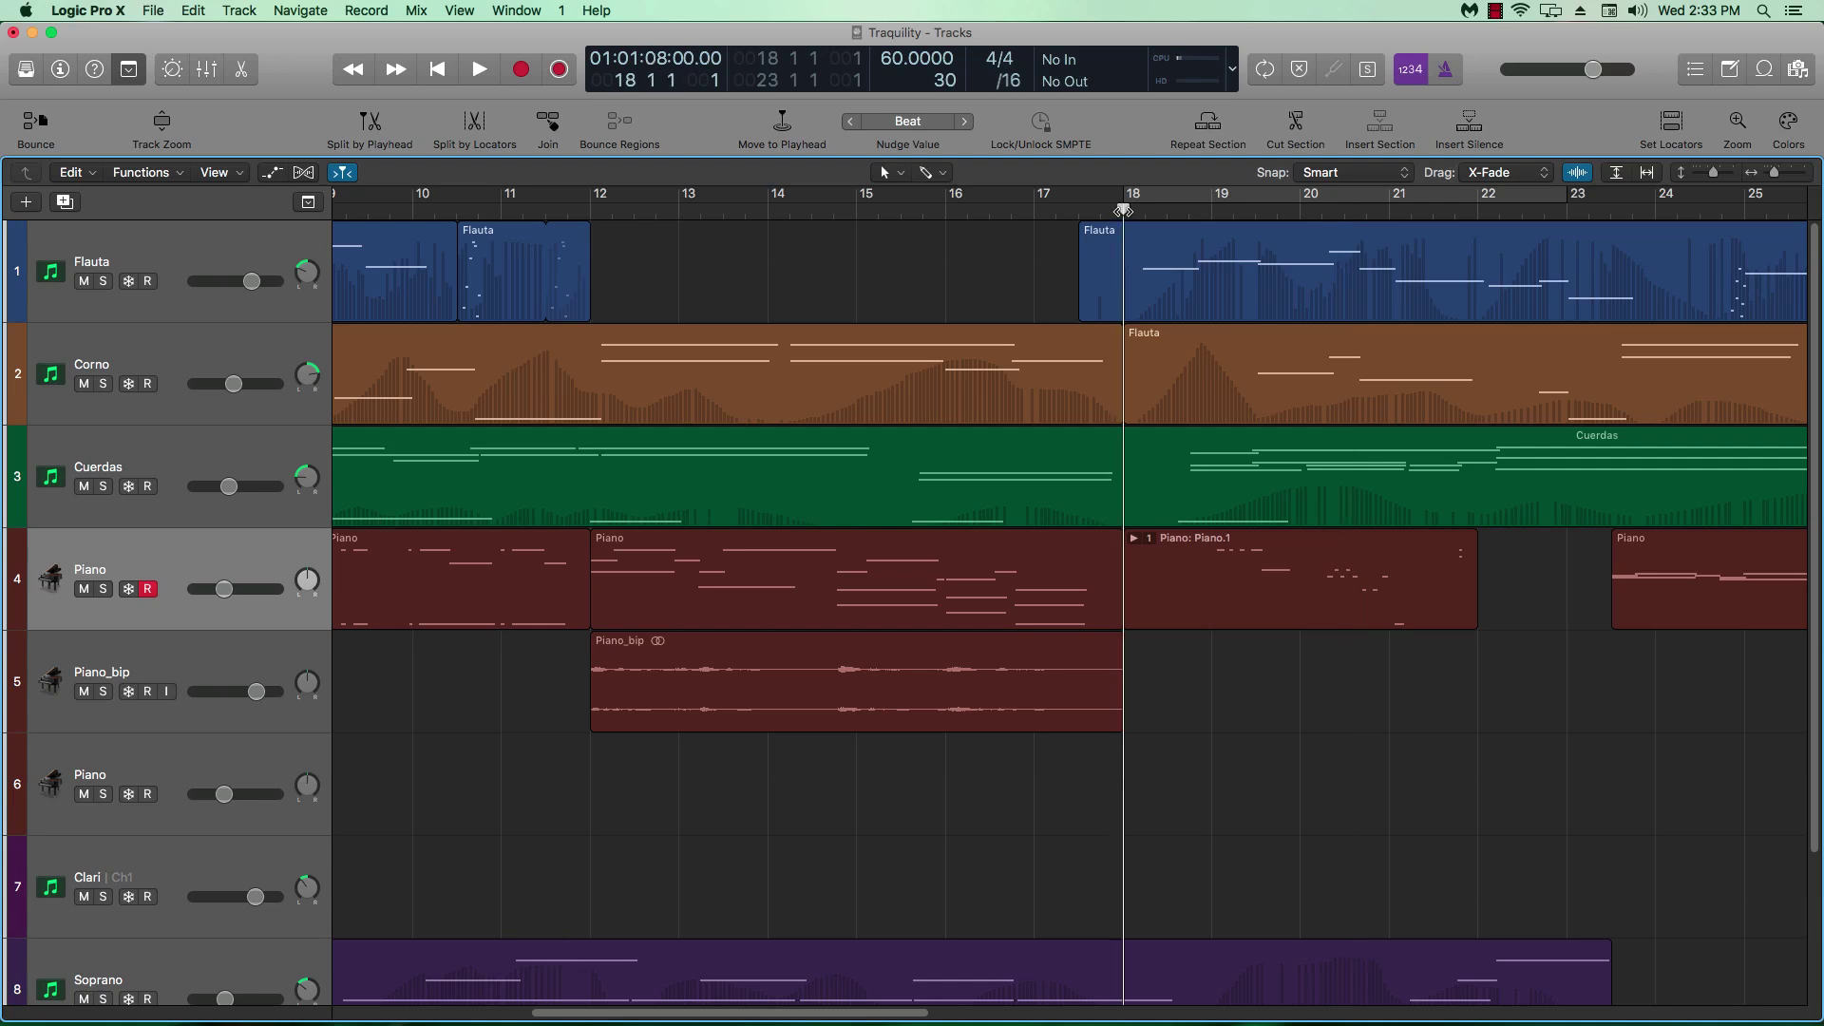
click(1210, 211)
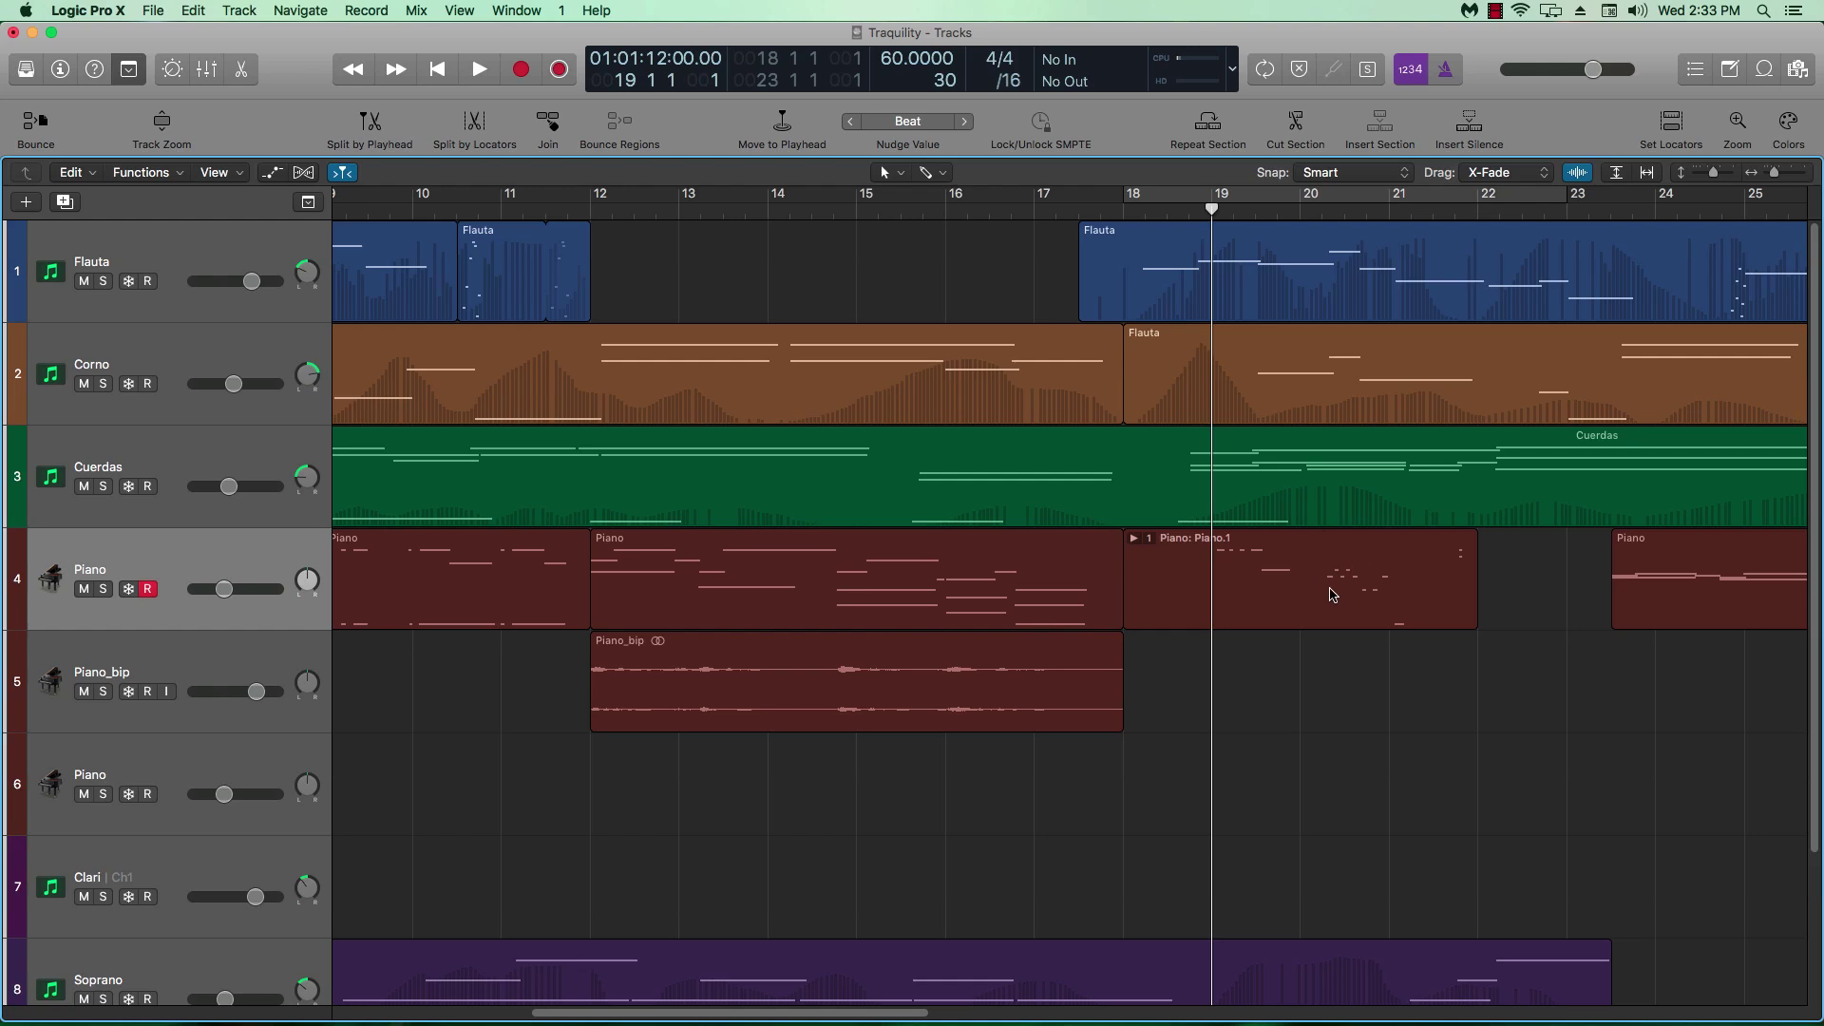
- Examine the options for overlapping audio and MIDI recordings, and leave them without choosing another setting
click(366, 10)
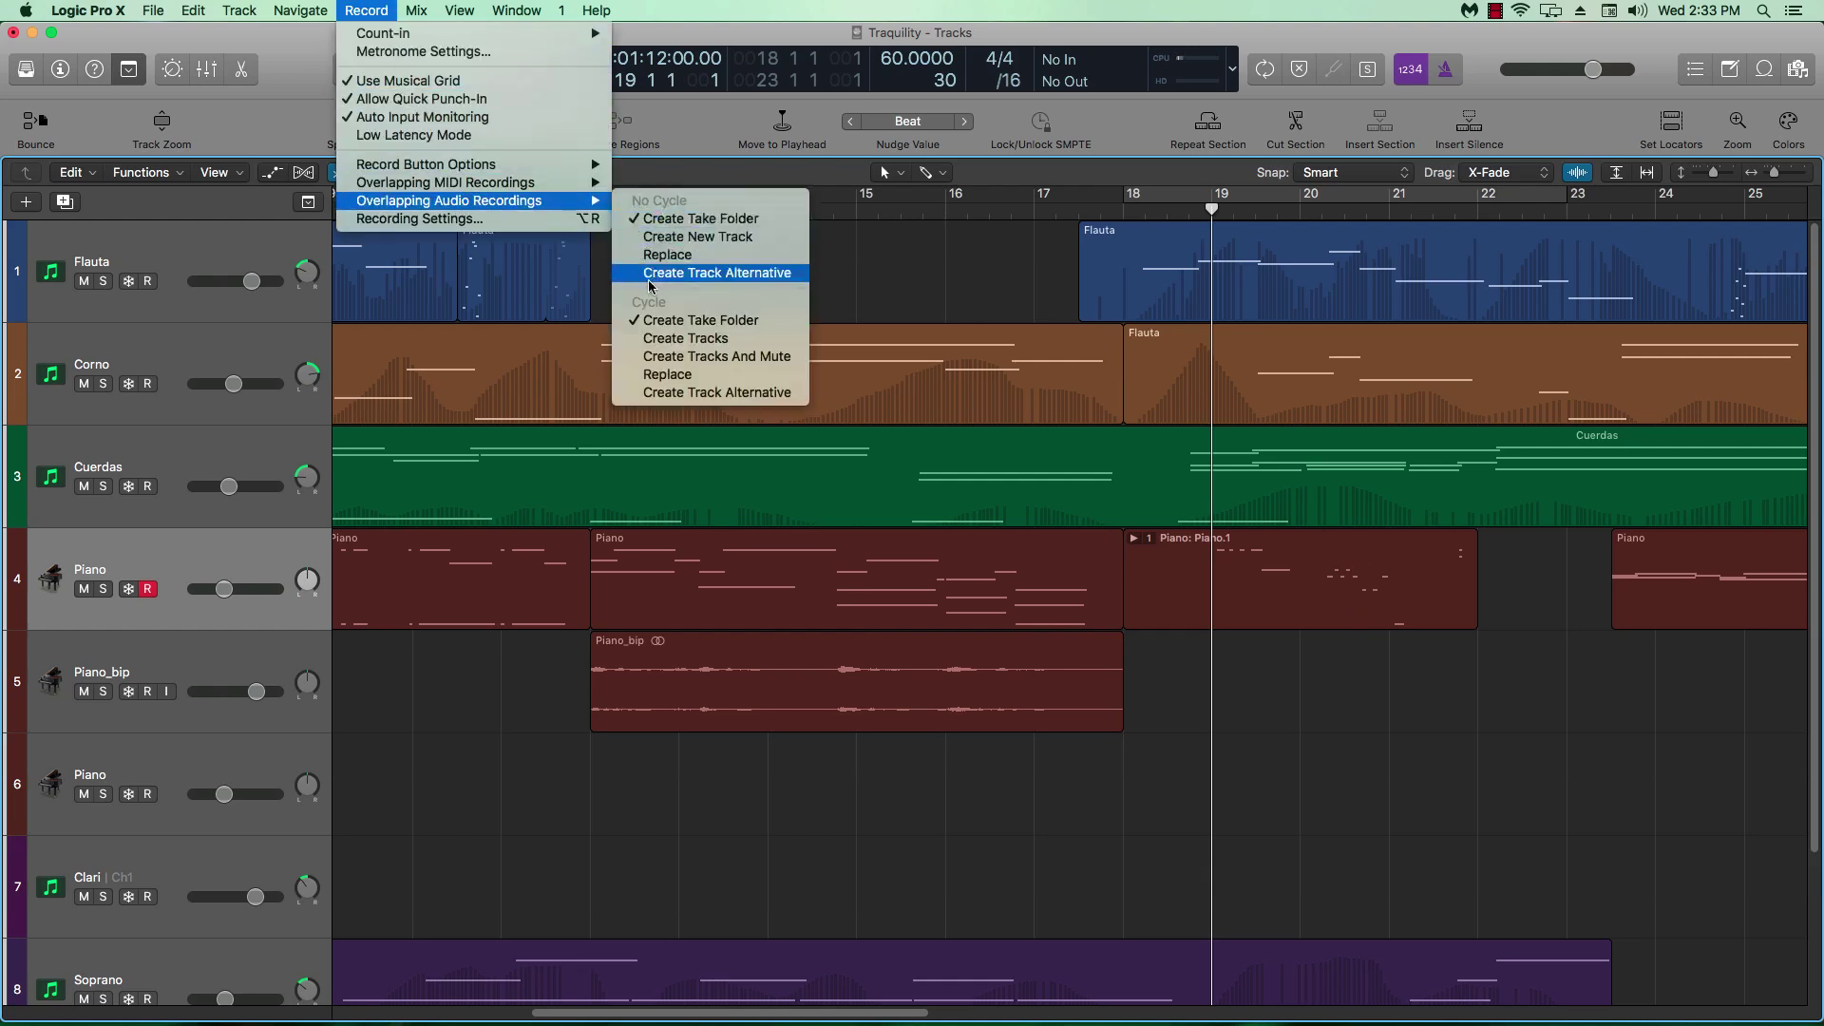
mouse_move(475, 182)
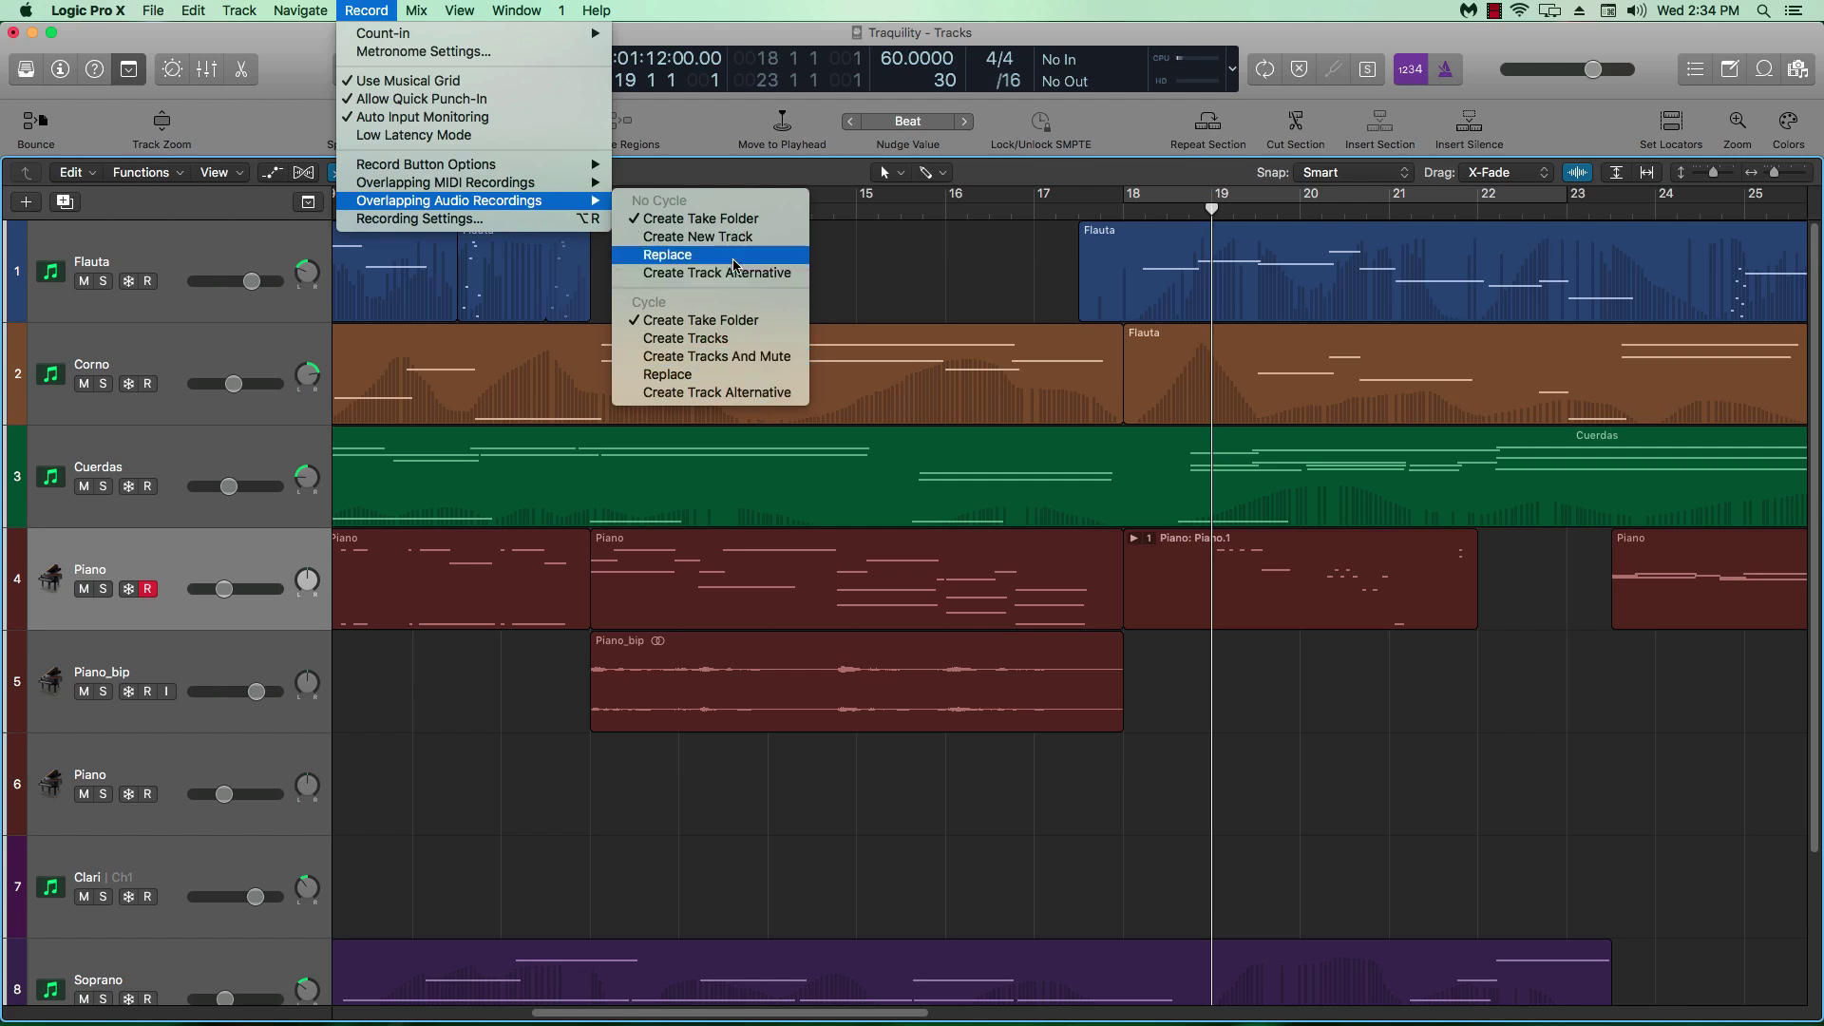
click(1410, 793)
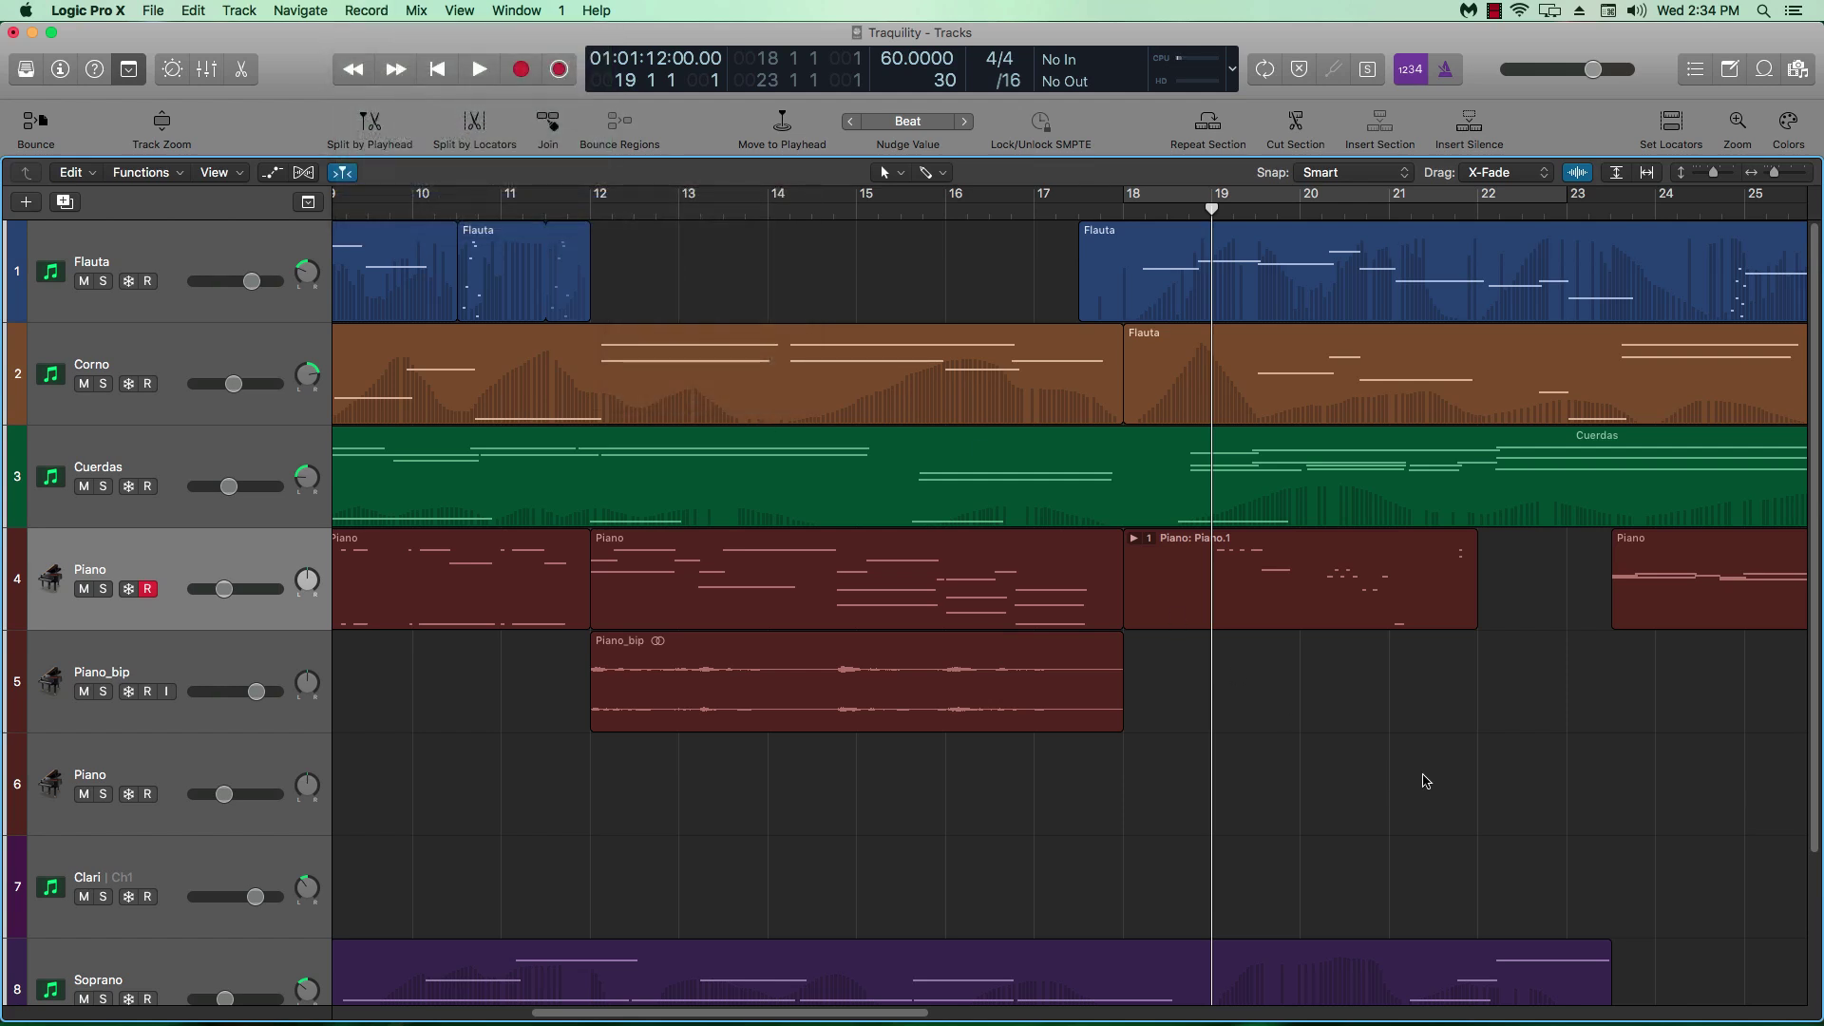